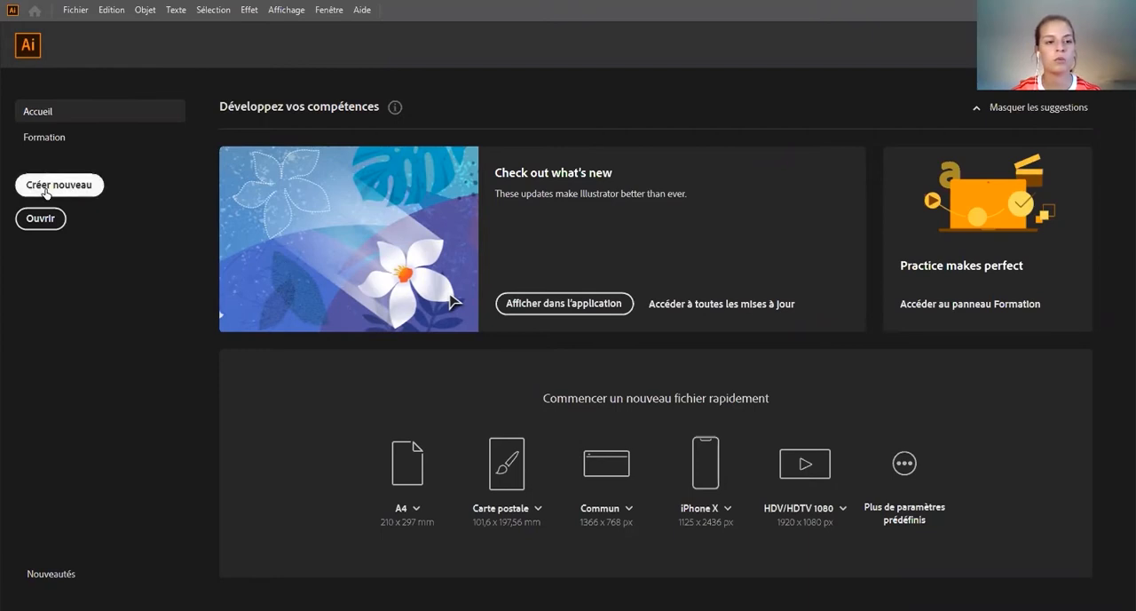
# Step: Start a new print document and set its width to 600 mm and its height to 300 mm
pyautogui.click(46, 190)
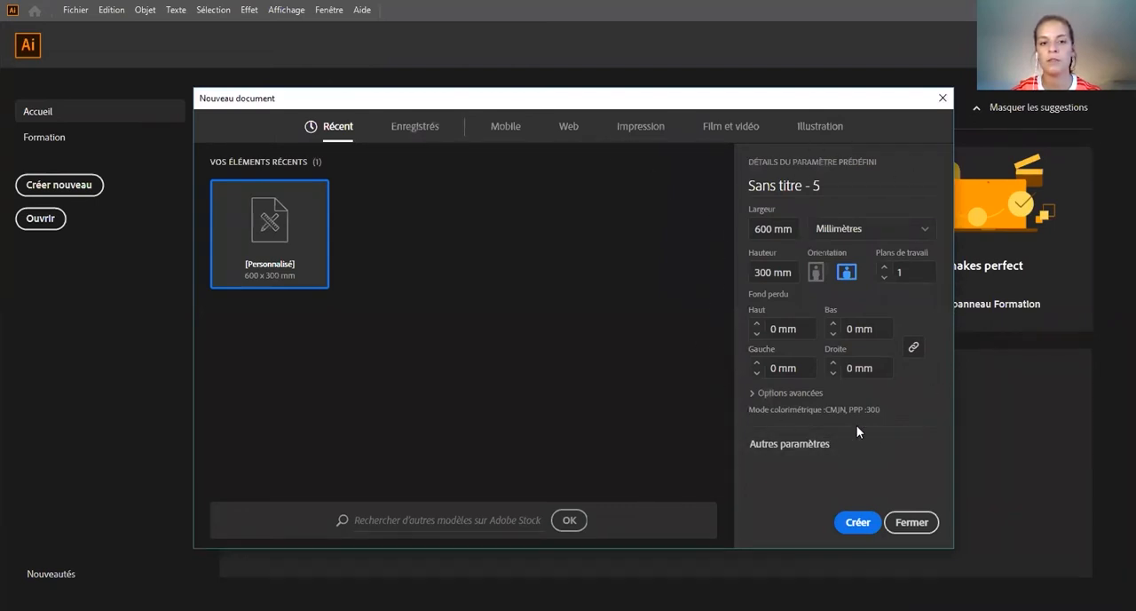
pyautogui.click(635, 129)
pyautogui.click(777, 228)
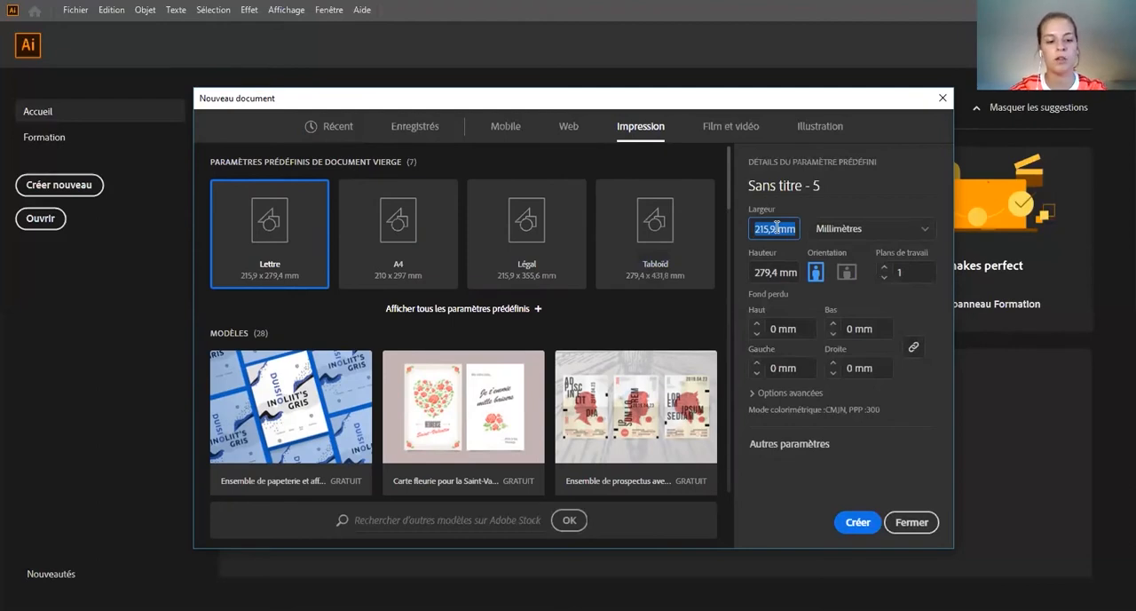
pyautogui.write('600')
pyautogui.press('Tab')
pyautogui.write('300')
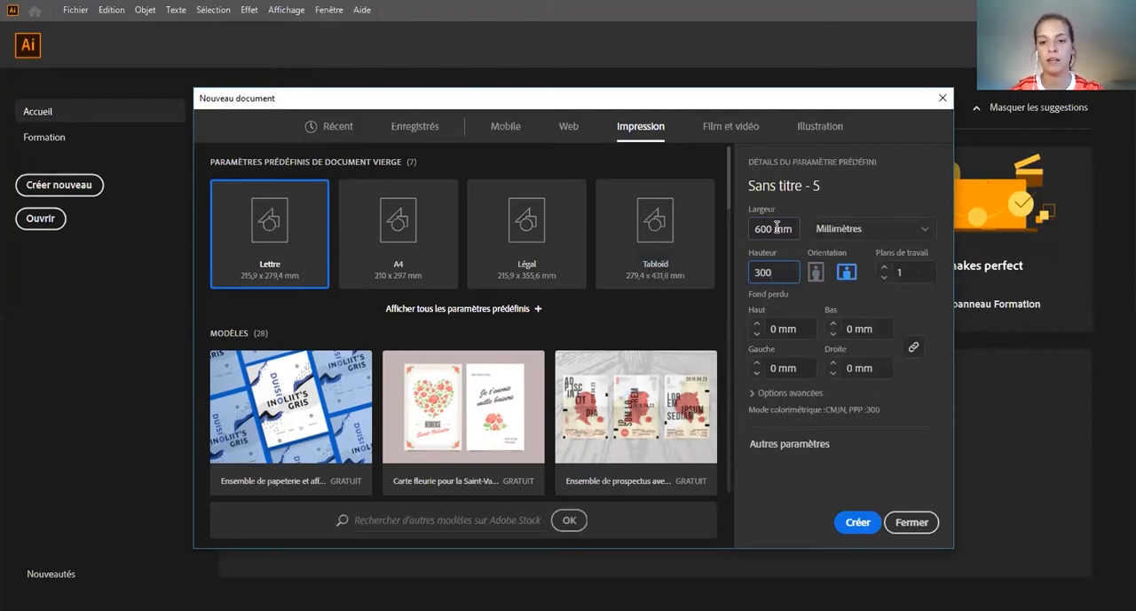
# Step: Name the new document TUTO_AI and create it
pyautogui.click(789, 185)
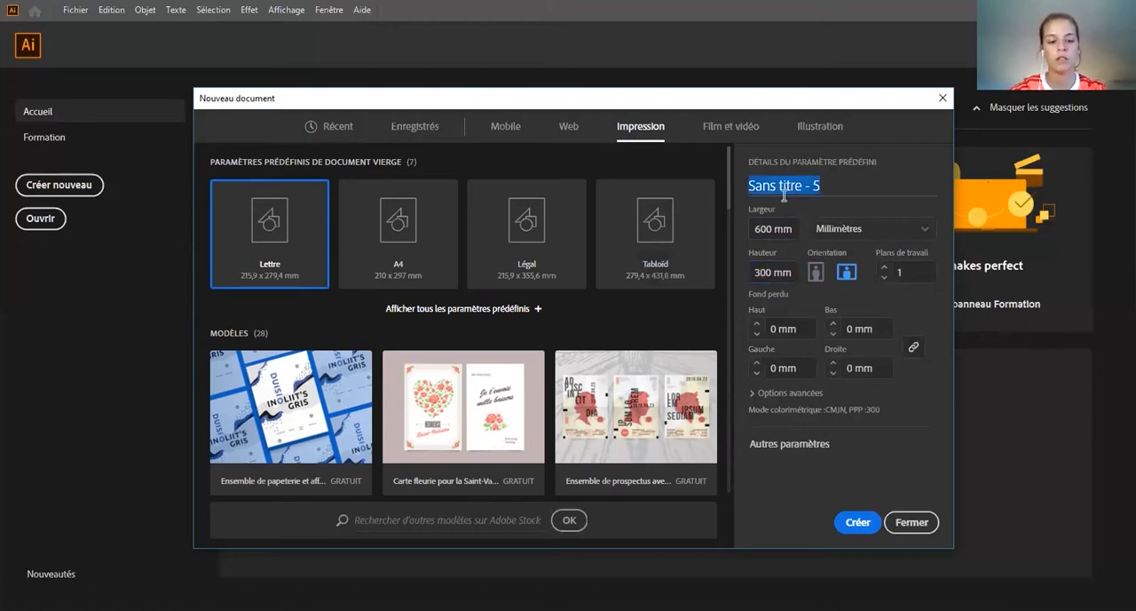
pyautogui.write('TUTO_AI')
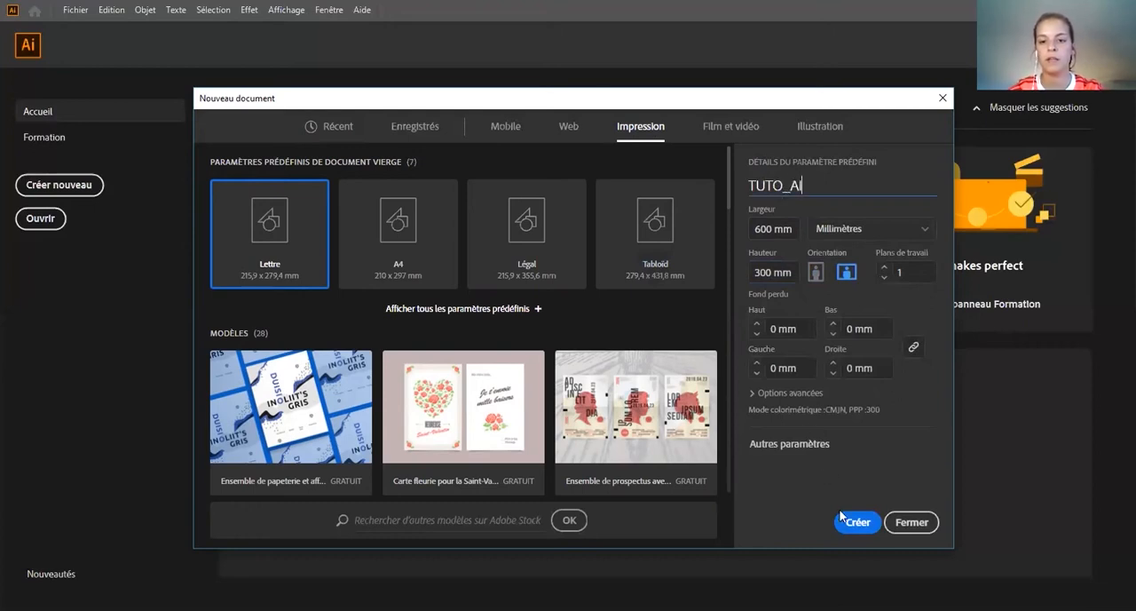
pyautogui.click(857, 523)
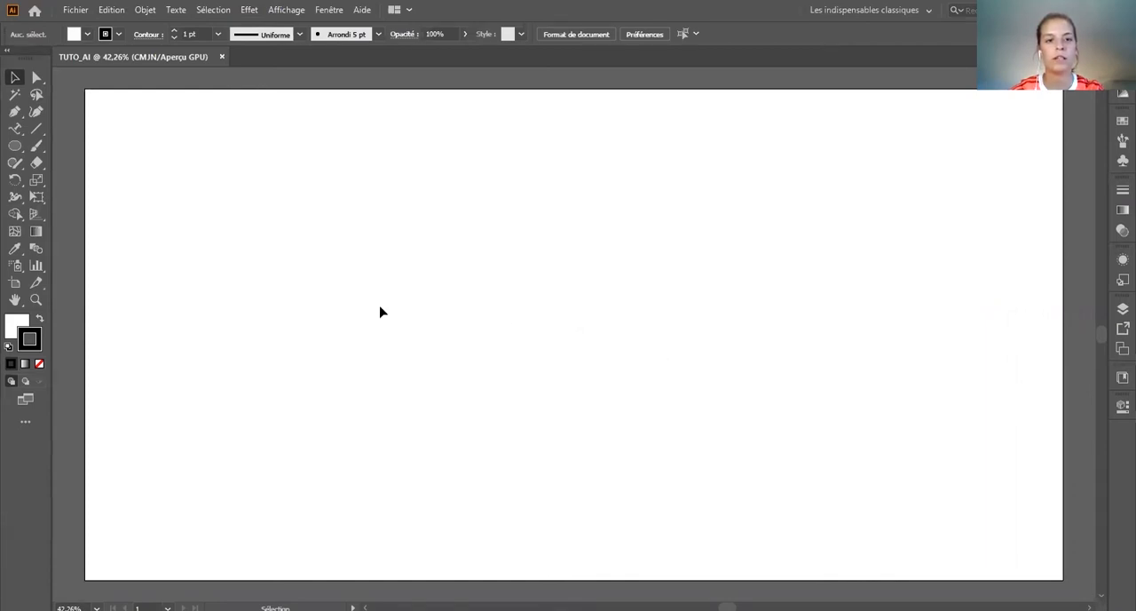
# Step: Reset the Les indispensables classiques workspace to its default layout
pyautogui.click(328, 10)
pyautogui.moveTo(469, 77)
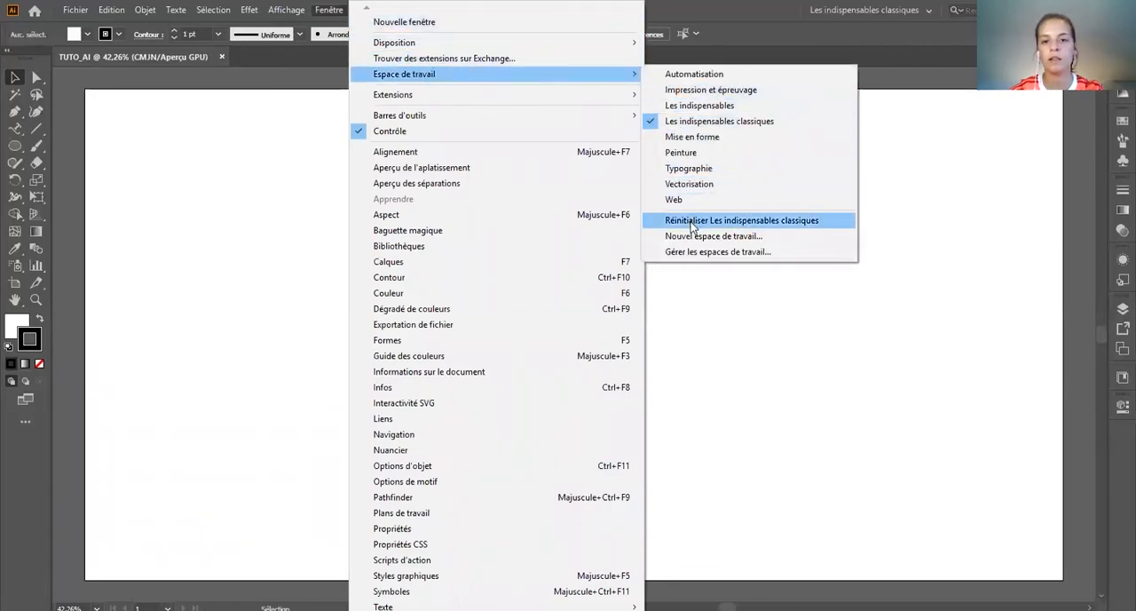
pyautogui.click(741, 222)
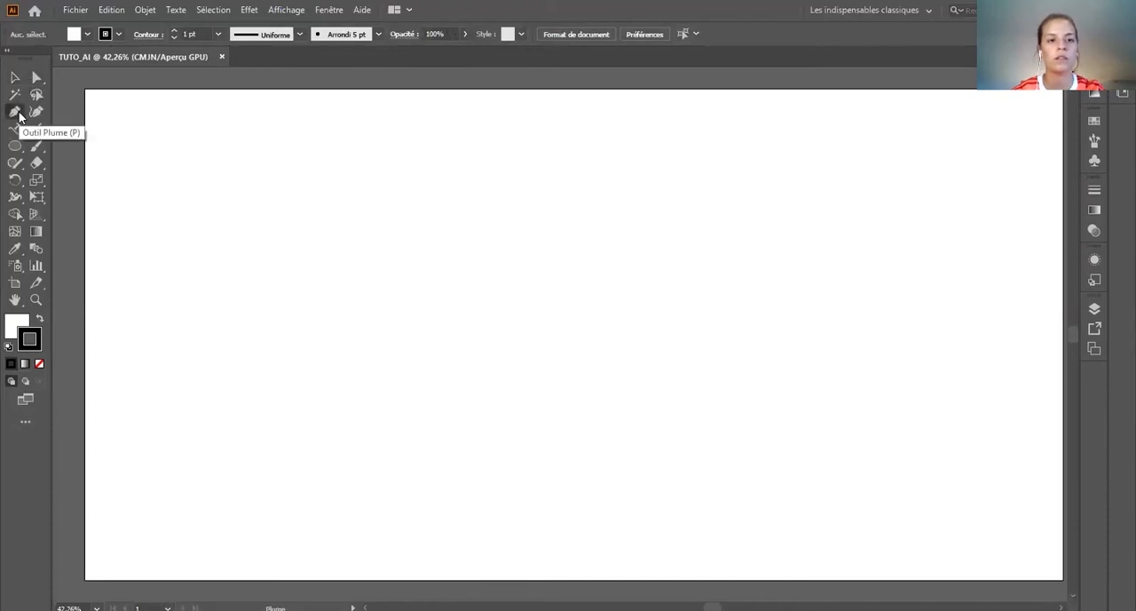
# Step: Draw a black-filled square about 49 mm wide near the artboard's upper-left corner using the Rectangle tool
pyautogui.click(15, 78)
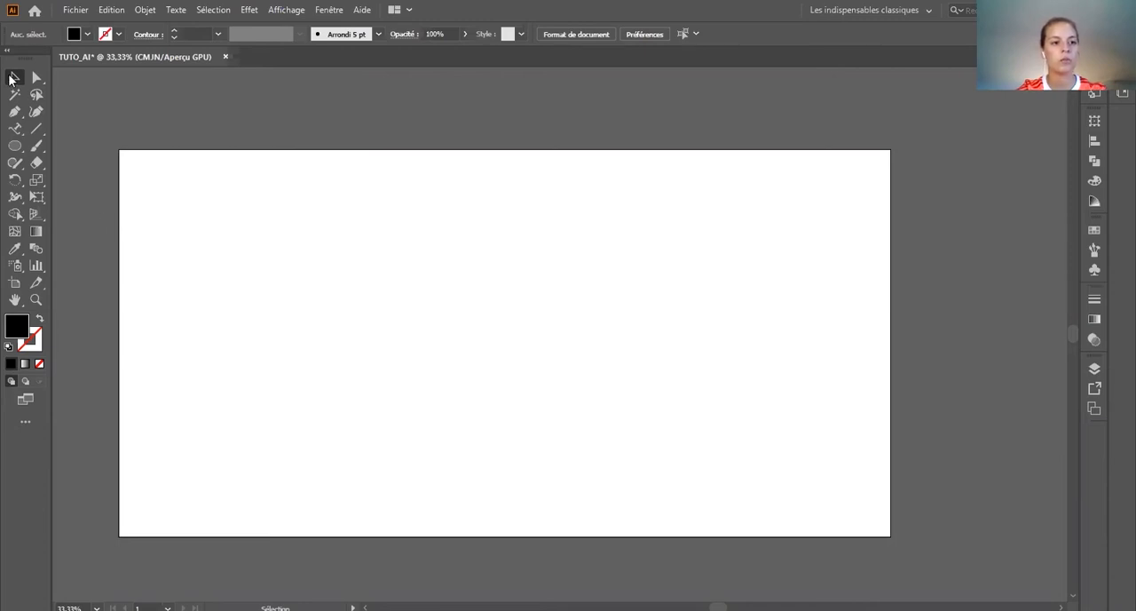
pyautogui.click(19, 149)
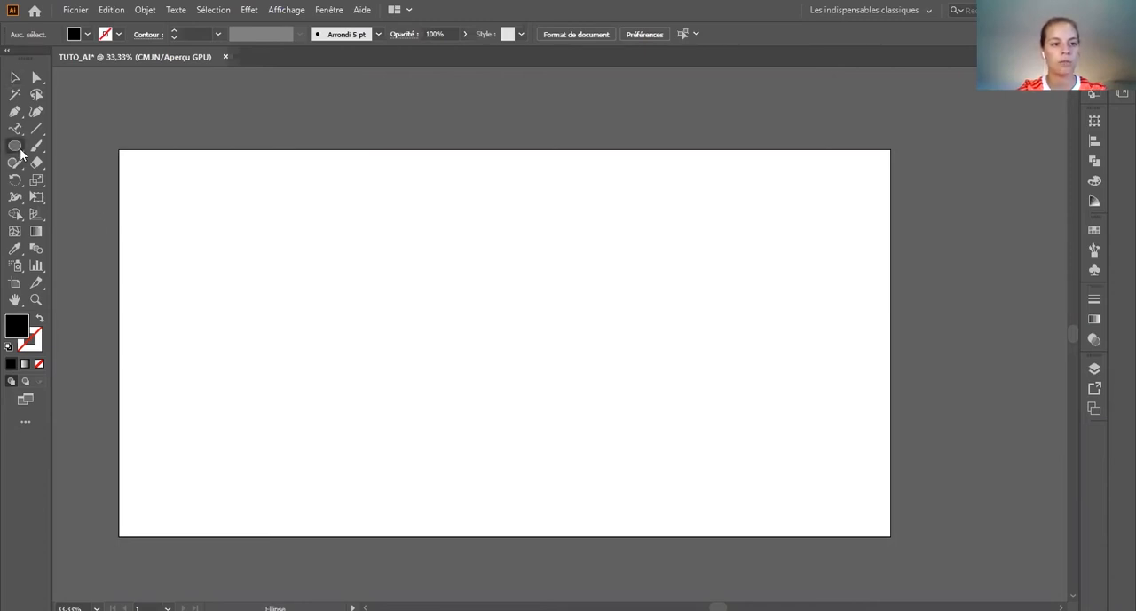
pyautogui.click(19, 151)
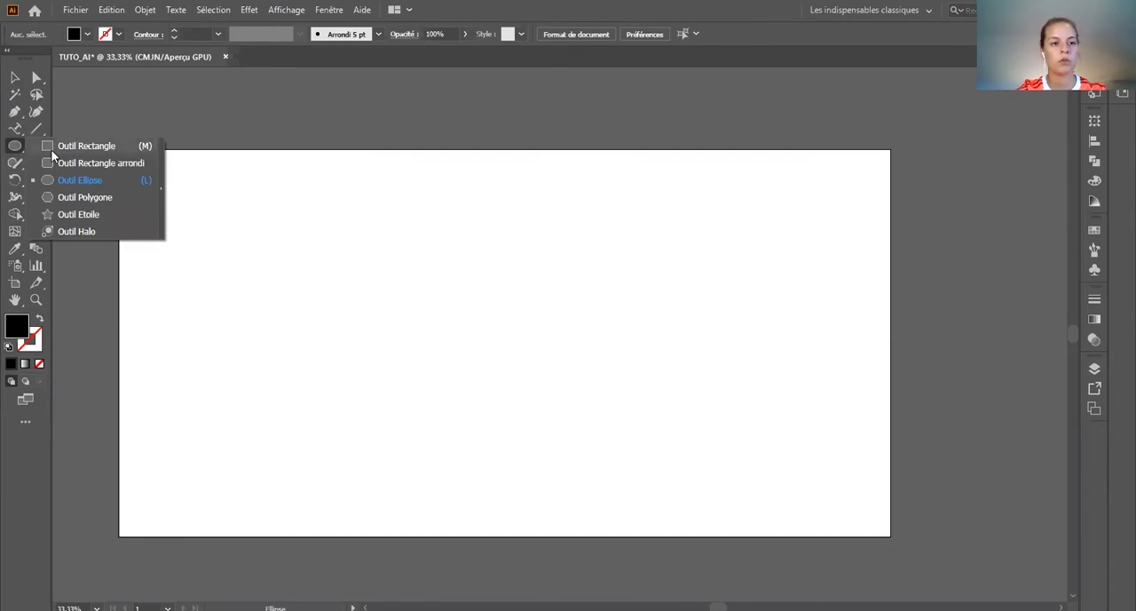
pyautogui.click(80, 146)
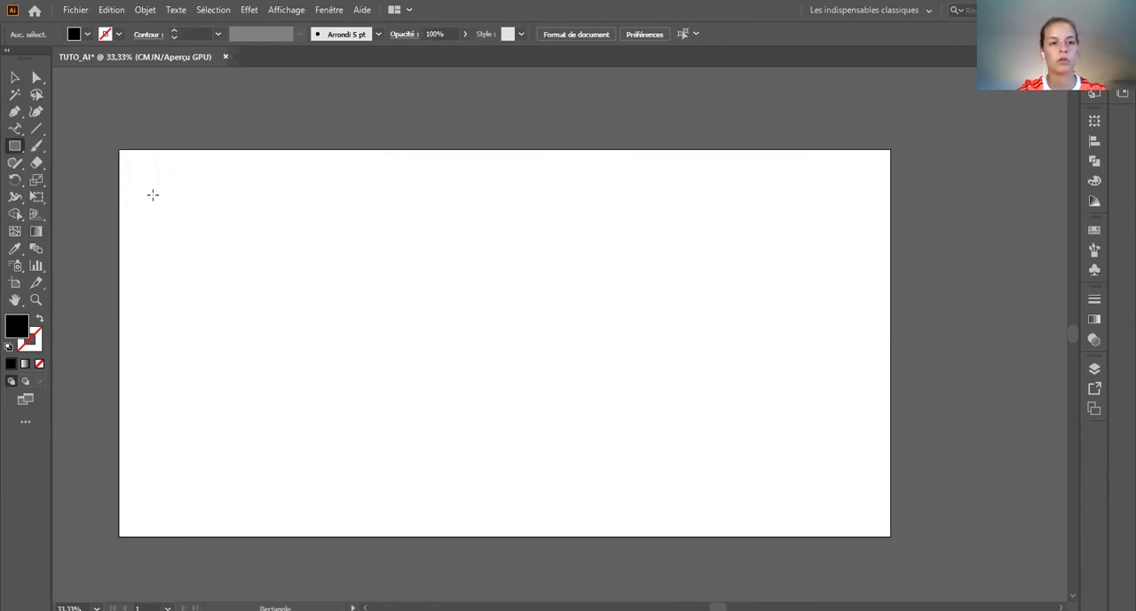
pyautogui.moveTo(154, 195); pyautogui.dragTo(217, 210)
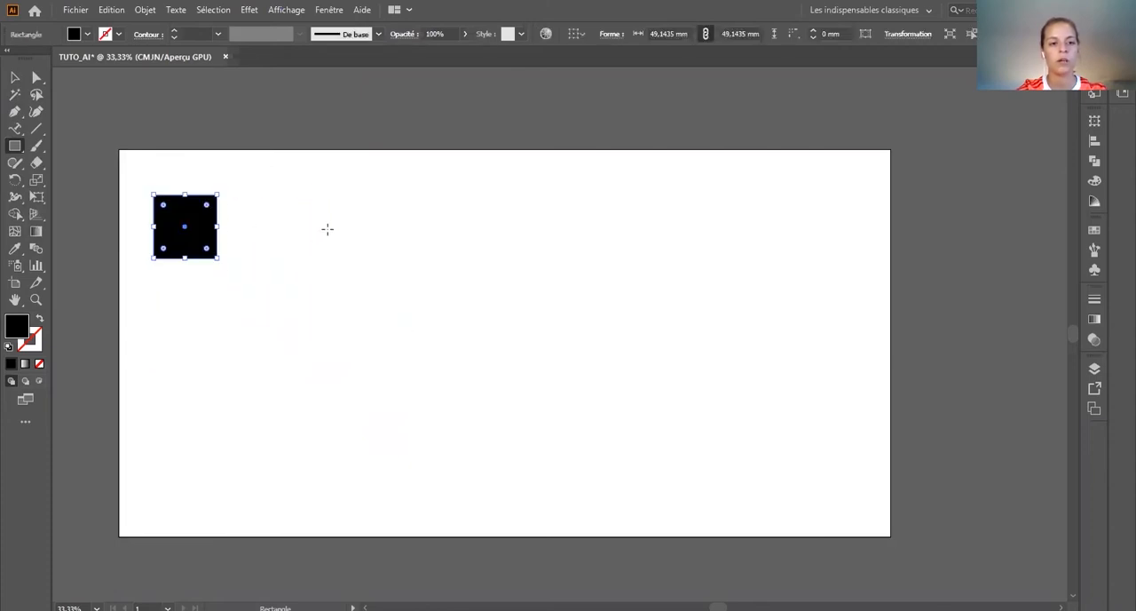
# Step: Add a rectangle 50 mm wide and 60 mm high to the right of the black square
pyautogui.click(371, 239)
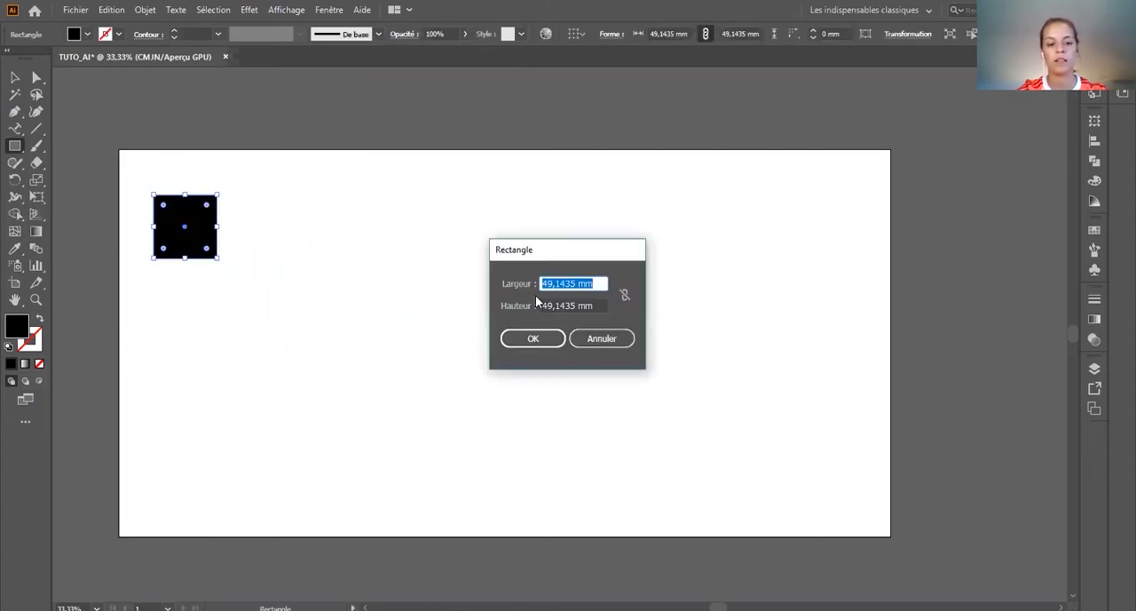
pyautogui.write('50')
pyautogui.press('Tab')
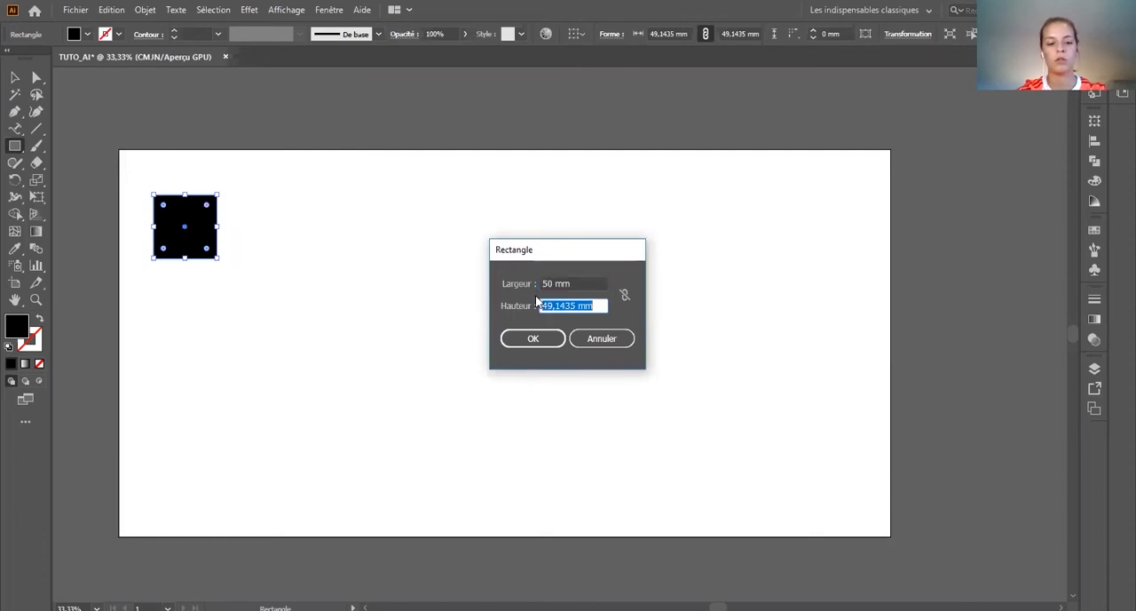
pyautogui.write('60')
pyautogui.press('Return')
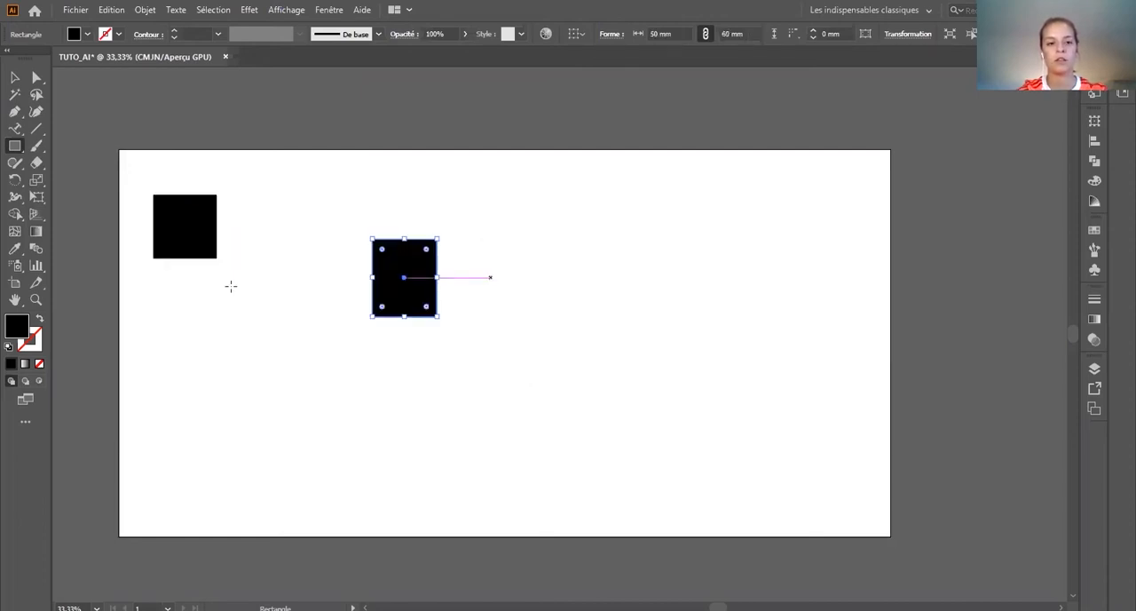
# Step: Swap fill and stroke to get a black outline without fill, and draw a square about 71 mm wide near the artboard's upper-left corner
pyautogui.click(15, 77)
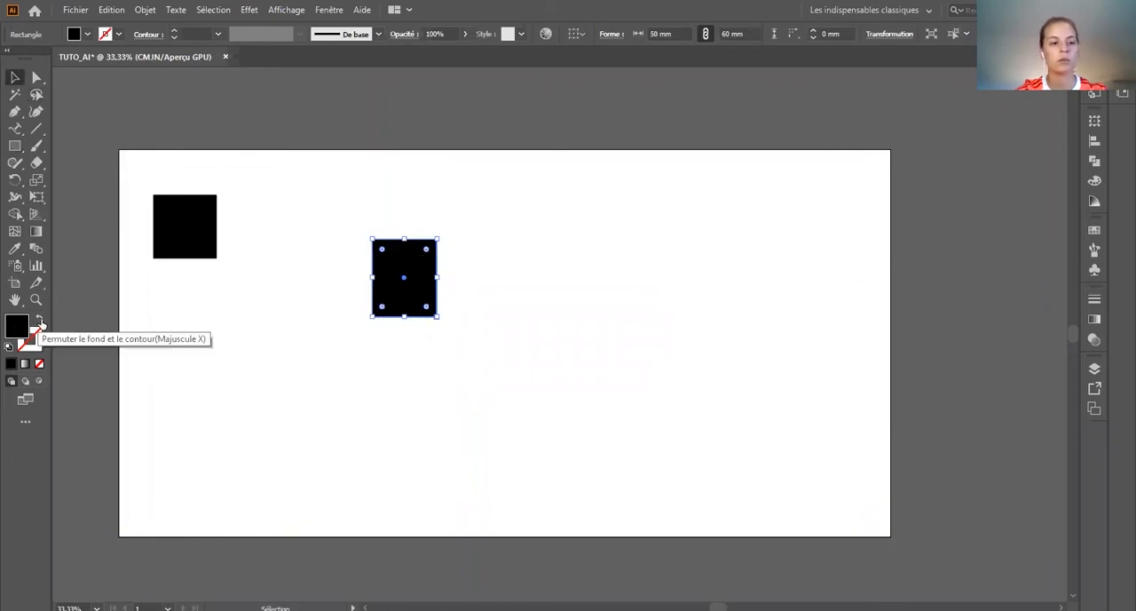
pyautogui.click(39, 322)
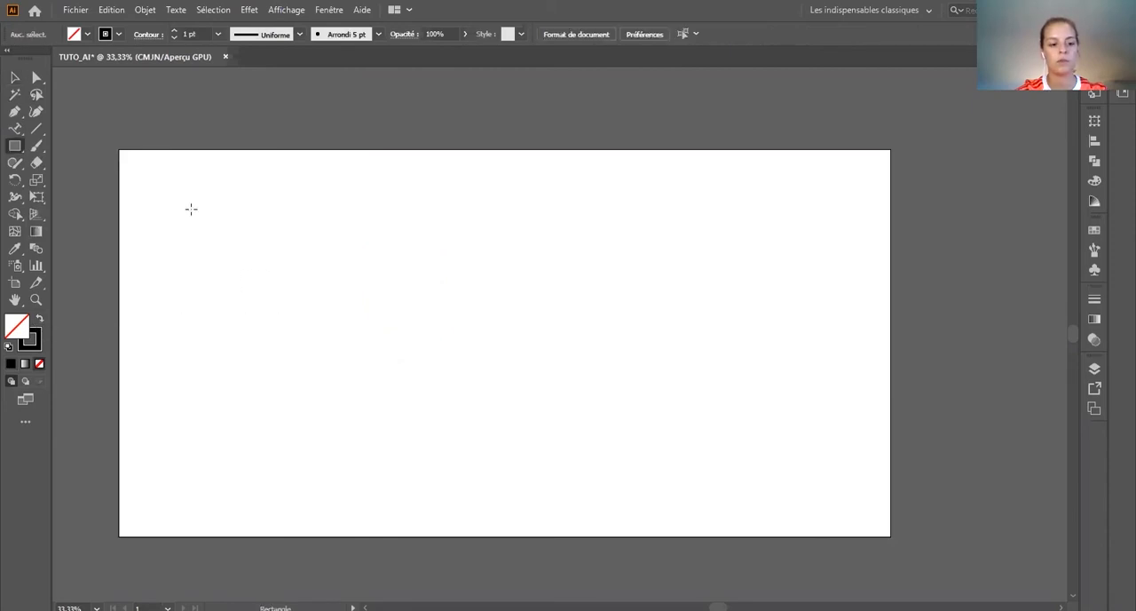
pyautogui.moveTo(185, 205); pyautogui.dragTo(276, 297)
pyautogui.click(14, 77)
pyautogui.click(418, 439)
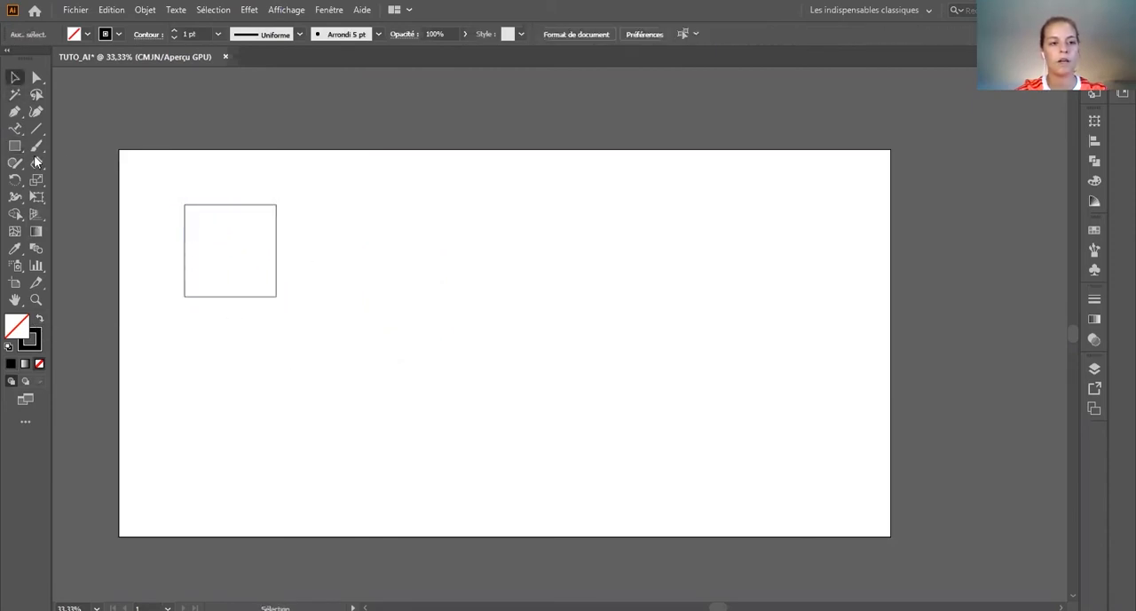
# Step: Draw a circle about 111 mm in diameter to the right of the square and scale it proportionally to about 128 mm
pyautogui.click(13, 149)
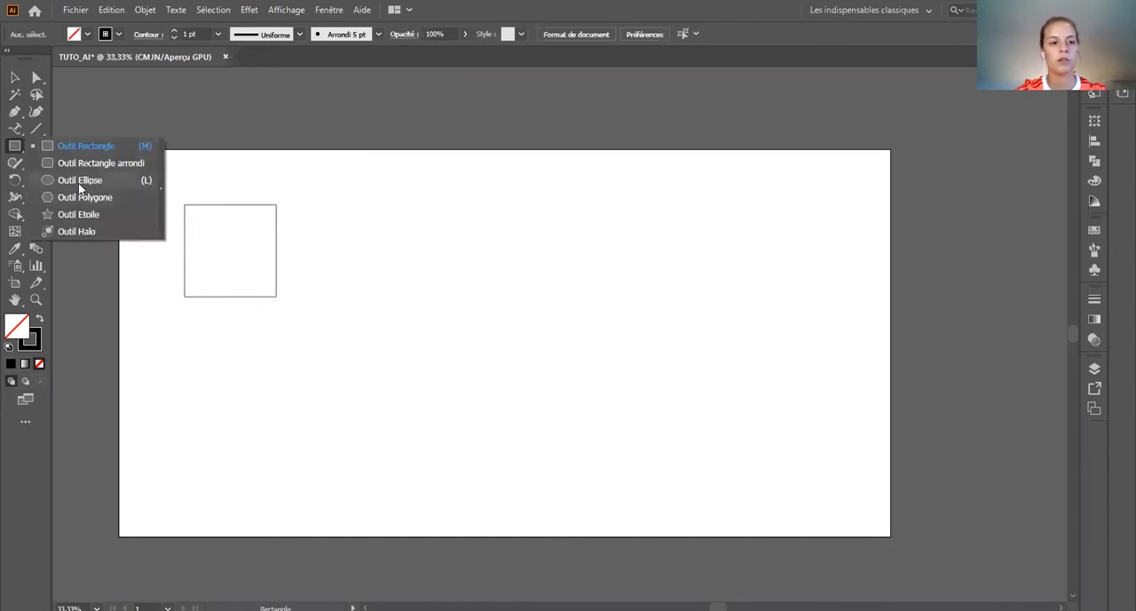
pyautogui.click(80, 182)
pyautogui.moveTo(337, 221); pyautogui.dragTo(565, 258)
pyautogui.moveTo(432, 265); pyautogui.dragTo(481, 307)
pyautogui.click(15, 77)
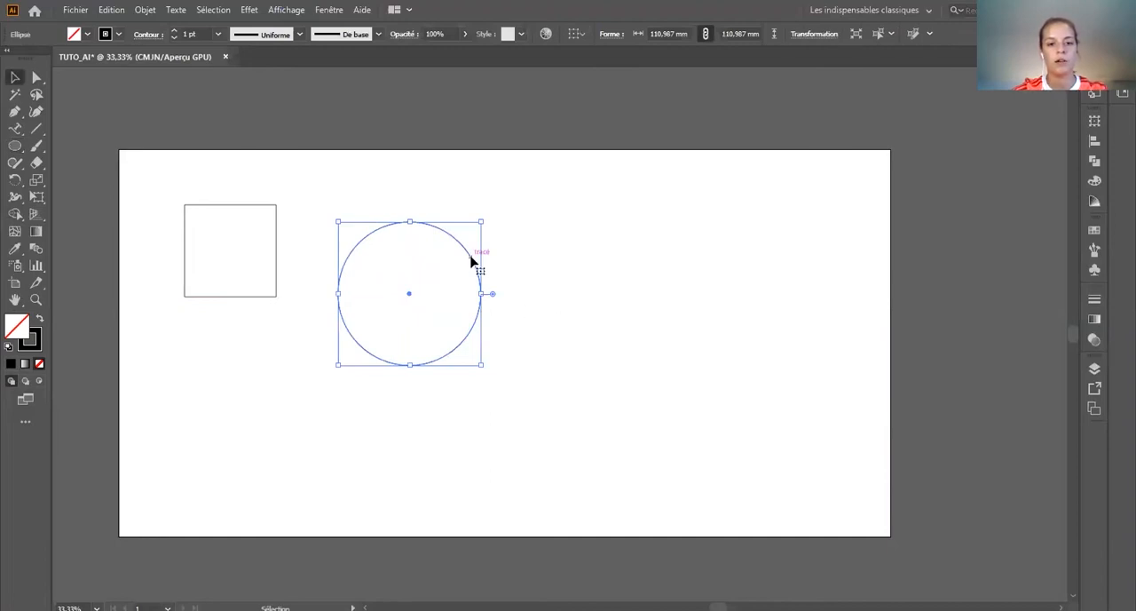
pyautogui.moveTo(482, 219); pyautogui.dragTo(582, 203)
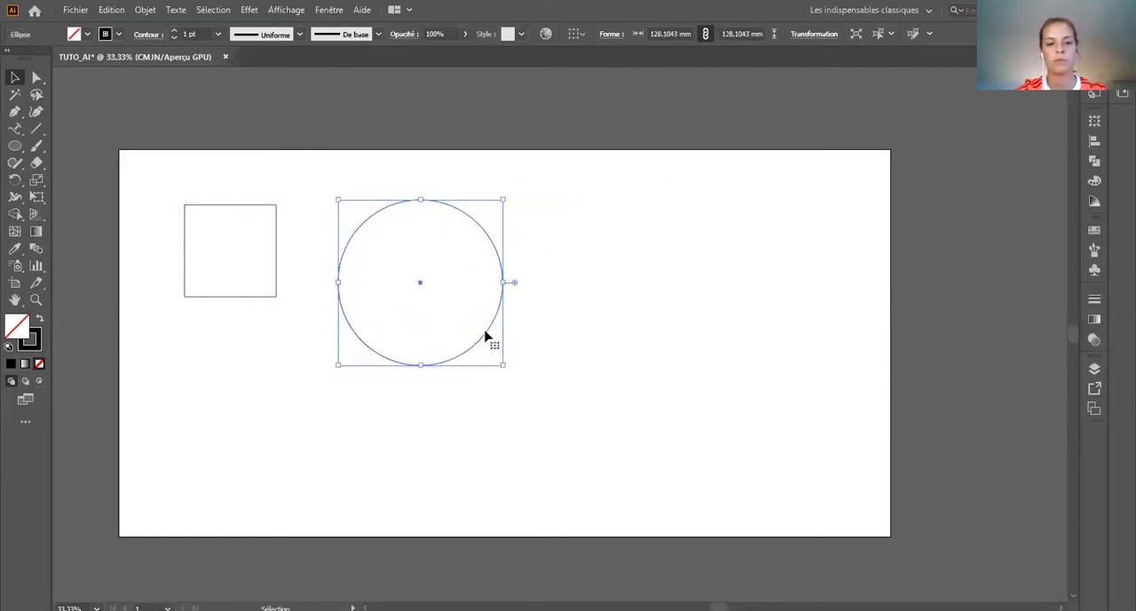
# Step: Try flattening the circle into an ellipse about 75 mm high and scaling it proportionally to about 225 mm wide
pyautogui.moveTo(420, 200); pyautogui.dragTo(422, 282)
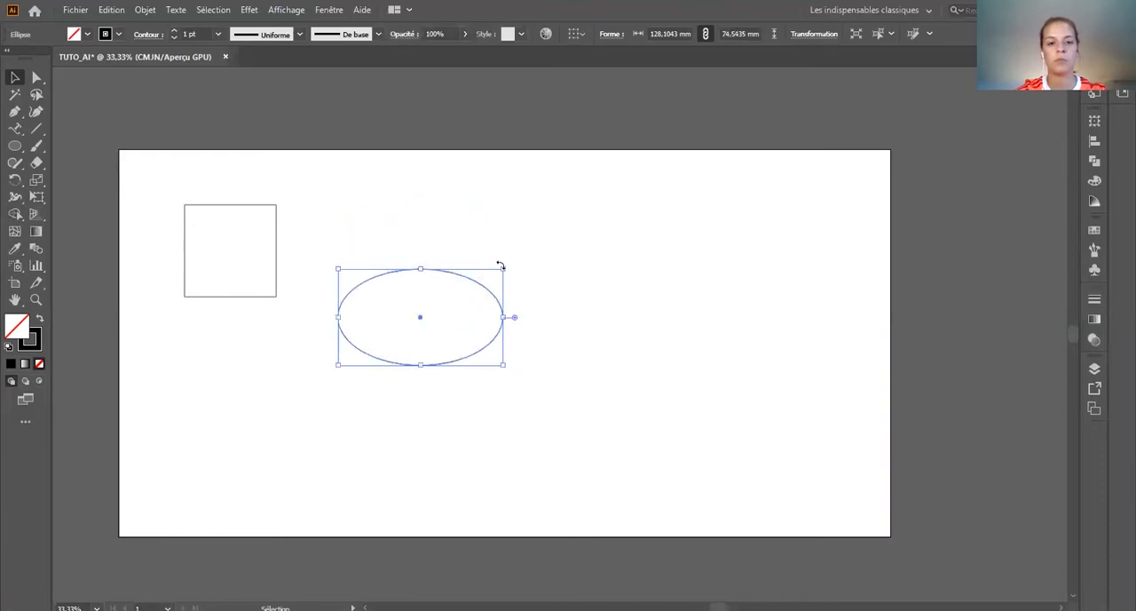
pyautogui.moveTo(504, 268); pyautogui.dragTo(627, 196)
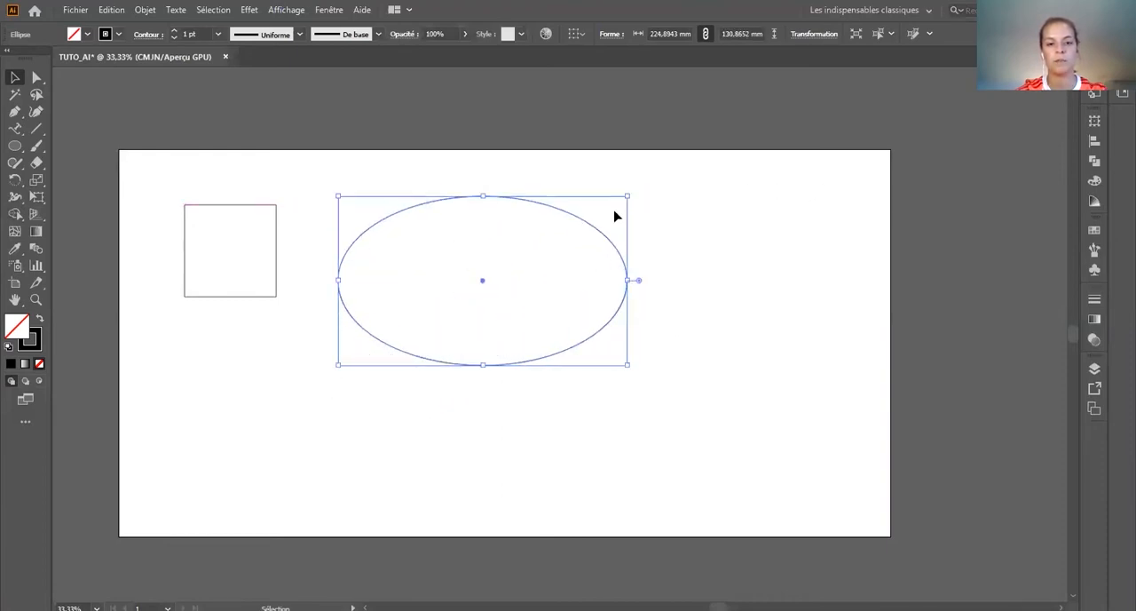
pyautogui.click(594, 275)
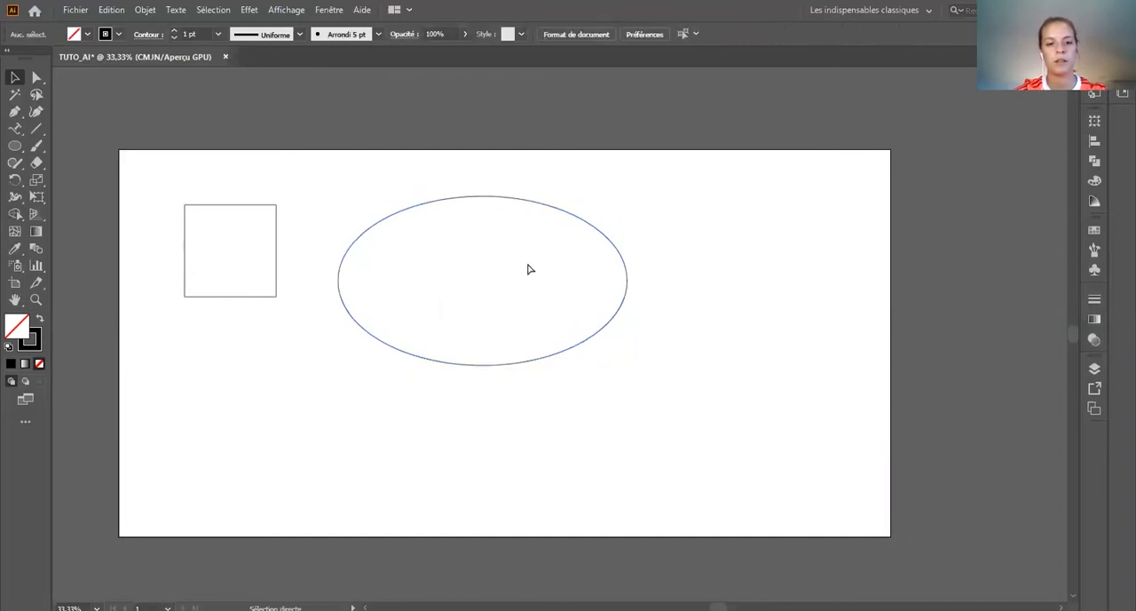
# Step: Undo the ellipse's enlargement and the flattening of the circle, and clear the selection
pyautogui.hotkey('ctrl', 'z')
pyautogui.hotkey('ctrl', 'z')
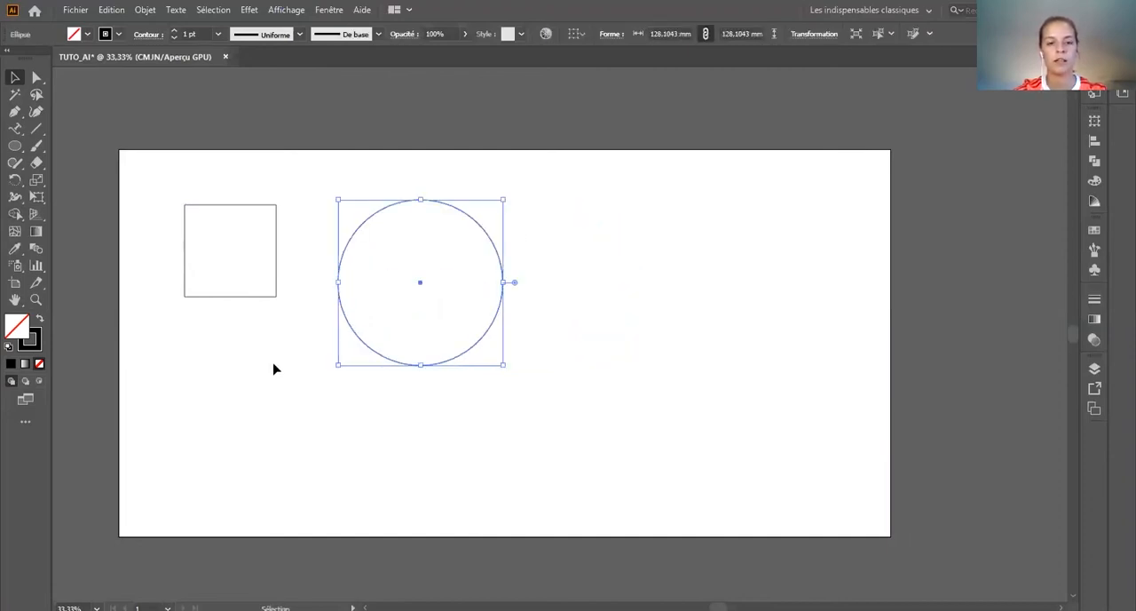
pyautogui.click(273, 368)
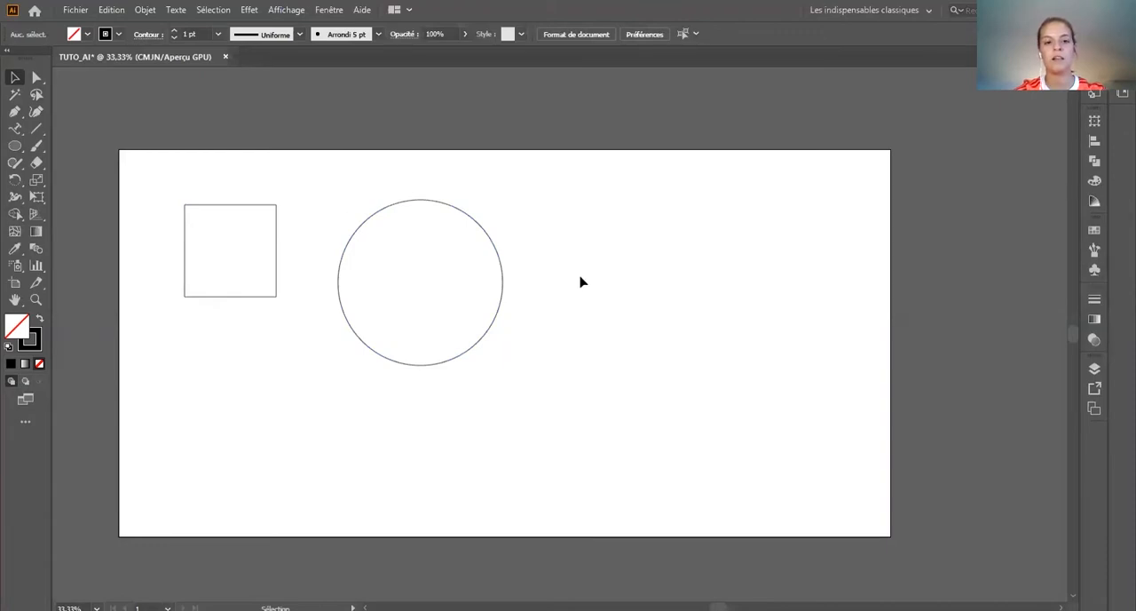
pyautogui.scroll(-1, 581, 282)
pyautogui.scroll(2, 582, 275)
pyautogui.scroll(-4, 583, 269)
pyautogui.scroll(3, 582, 269)
pyautogui.scroll(-1, 583, 269)
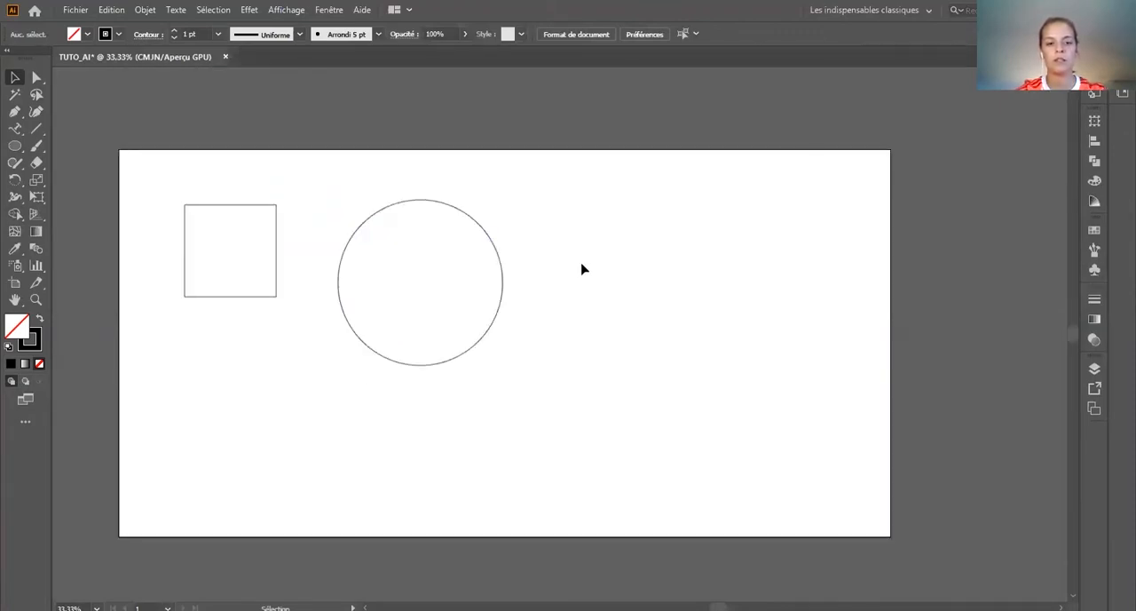
pyautogui.hscroll(3, 582, 269)
pyautogui.hscroll(-3, 583, 269)
pyautogui.hscroll(1, 583, 269)
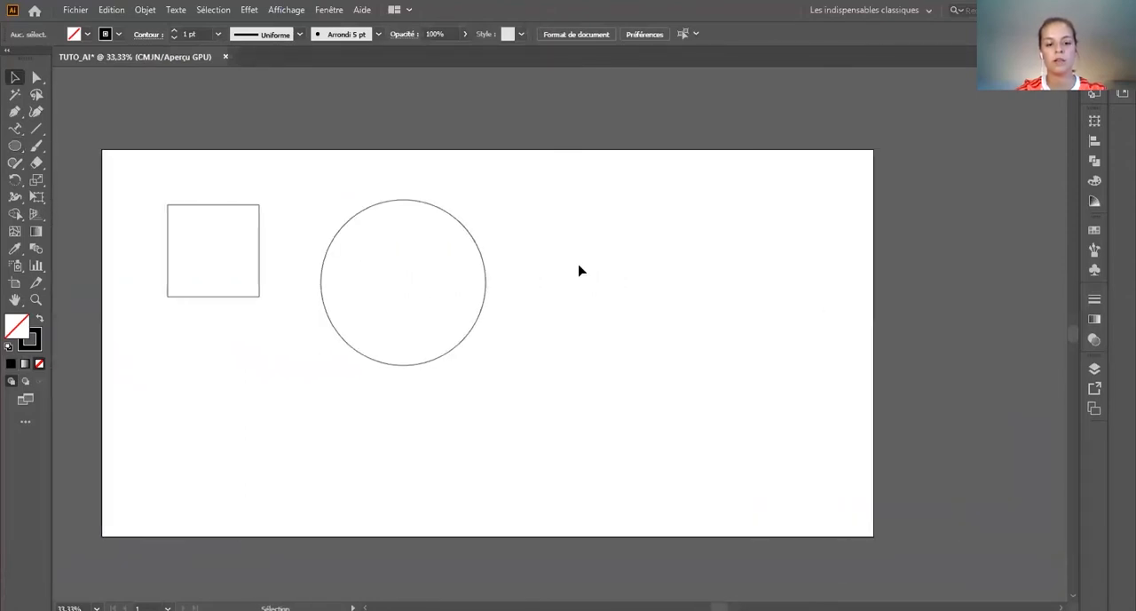
pyautogui.scroll(5, 355, 317)
pyautogui.scroll(-6, 355, 317)
pyautogui.scroll(1, 354, 317)
pyautogui.hscroll(-1, 352, 317)
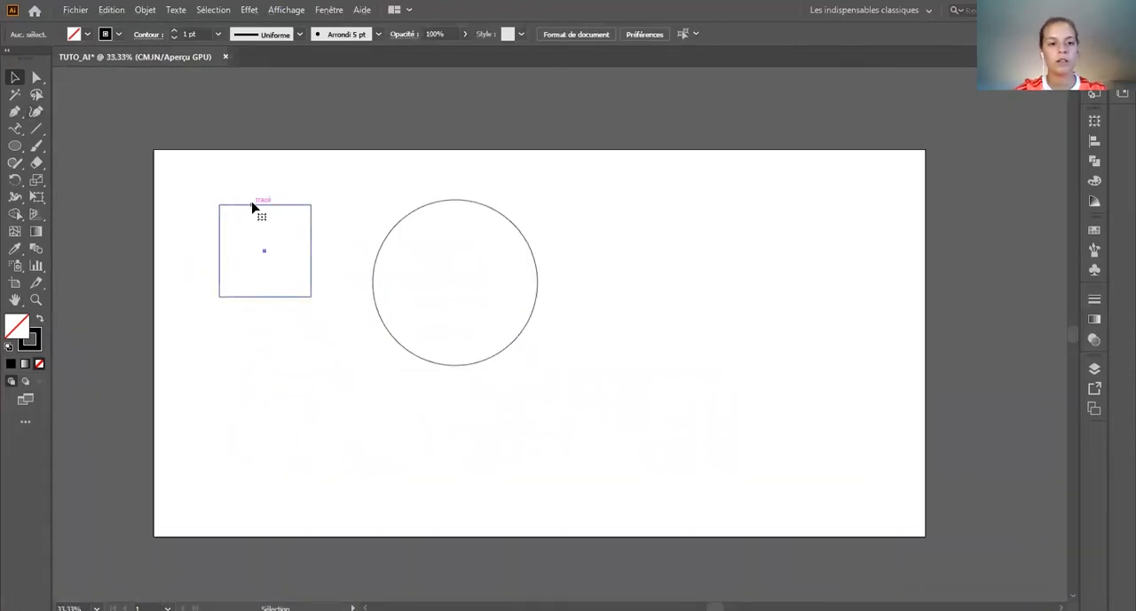
# Step: Select the square, try its corner rounding, and move it slightly closer to the artboard's upper-left corner
pyautogui.click(253, 206)
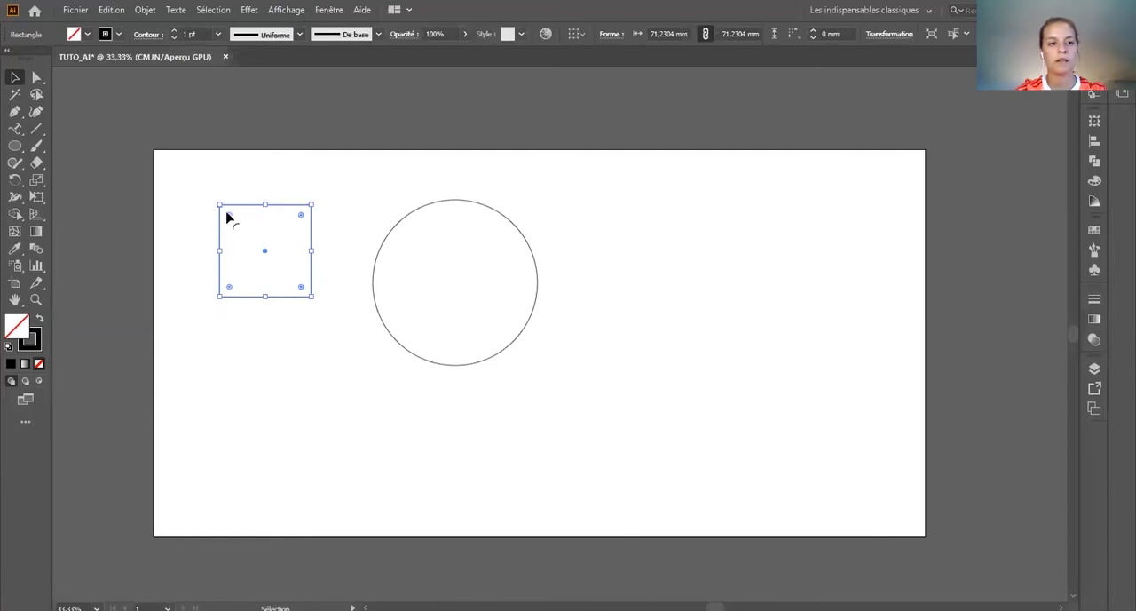
pyautogui.moveTo(229, 219)
pyautogui.mouseDown()
pyautogui.moveTo(254, 244)
pyautogui.moveTo(229, 217)
pyautogui.mouseUp()
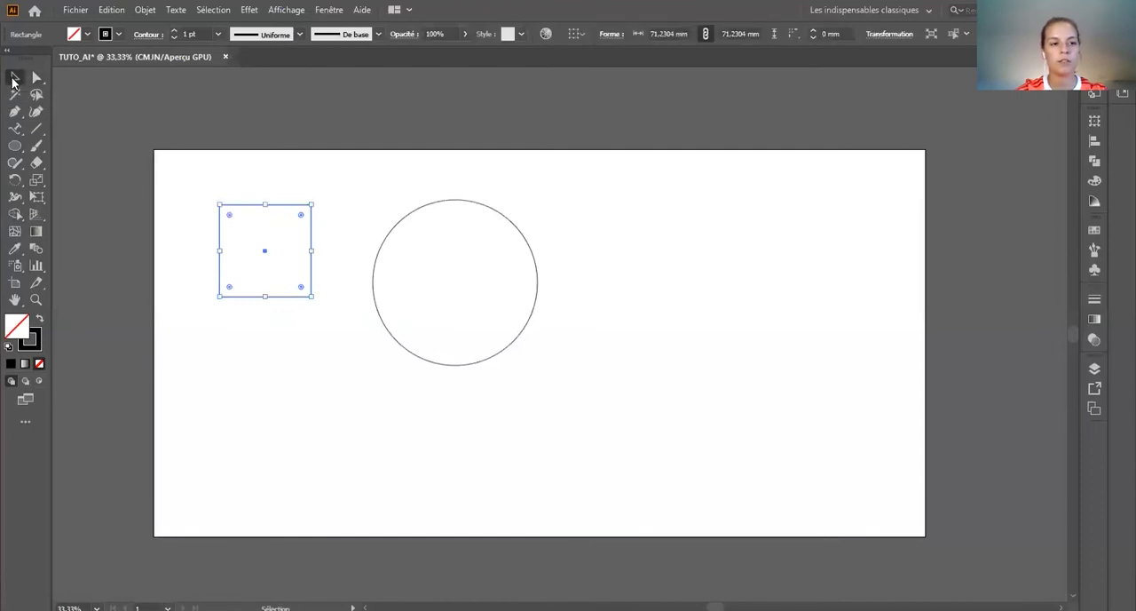
pyautogui.click(232, 306)
pyautogui.moveTo(237, 300); pyautogui.dragTo(202, 282)
pyautogui.click(223, 246)
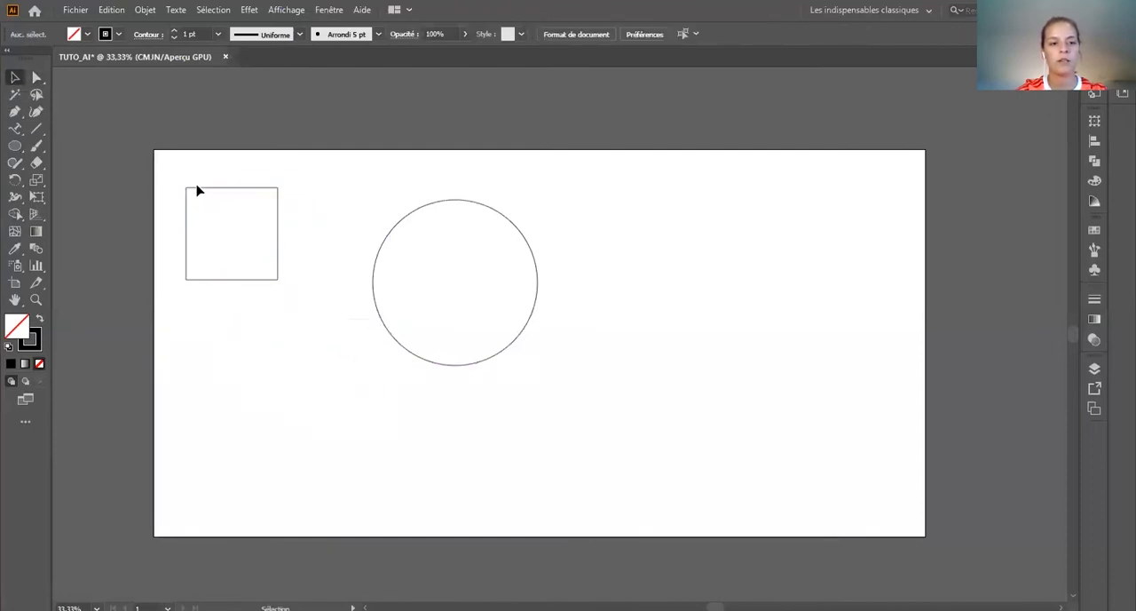
# Step: Try rounding the corners of the moved square, undo that change and deselect the square
pyautogui.click(198, 191)
pyautogui.moveTo(199, 206)
pyautogui.mouseDown()
pyautogui.moveTo(231, 249)
pyautogui.moveTo(205, 206)
pyautogui.mouseUp()
pyautogui.hotkey('ctrl', 'z')
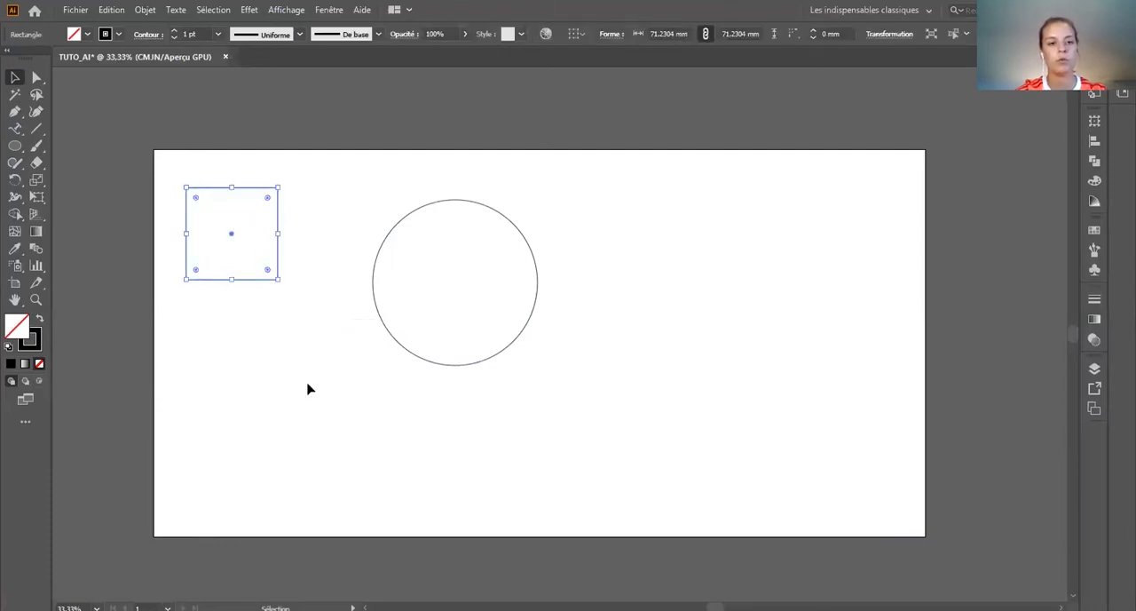
pyautogui.click(307, 385)
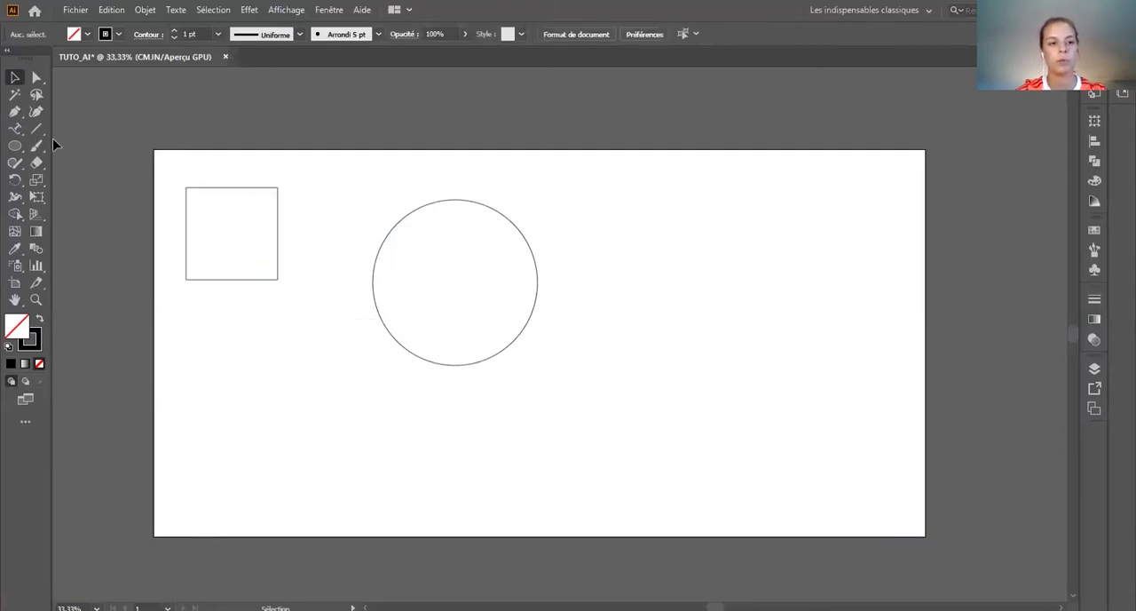
# Step: Delete the square's right side to leave a three-sided open path, and clear the selection
pyautogui.click(277, 244)
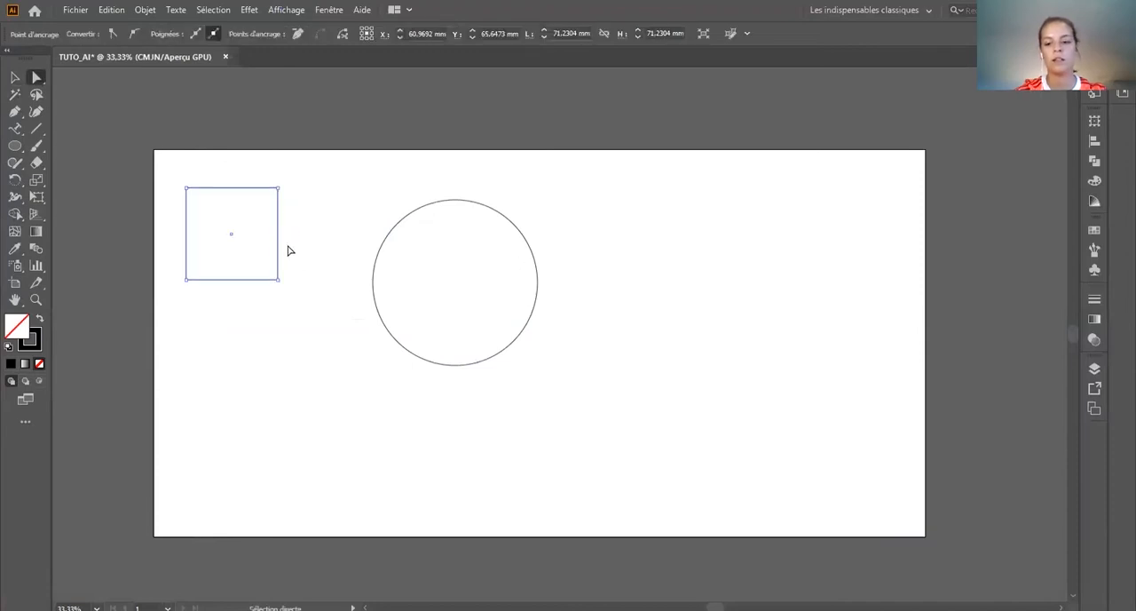
pyautogui.press('Delete')
pyautogui.click(290, 251)
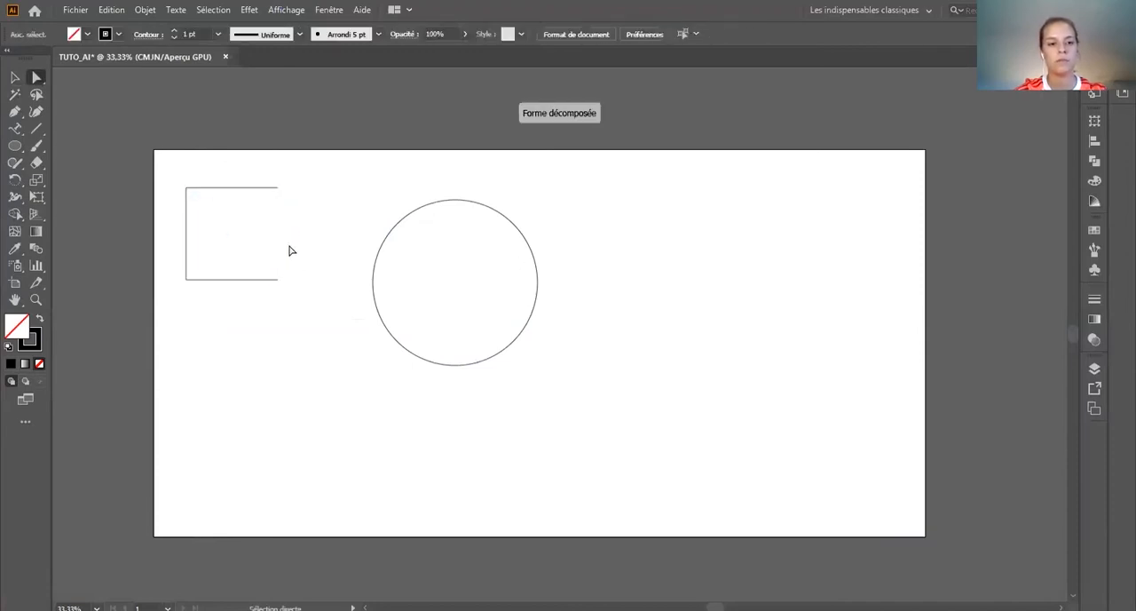
# Step: Round only the upper-left corner of the three-sided open shape and deselect it
pyautogui.click(187, 189)
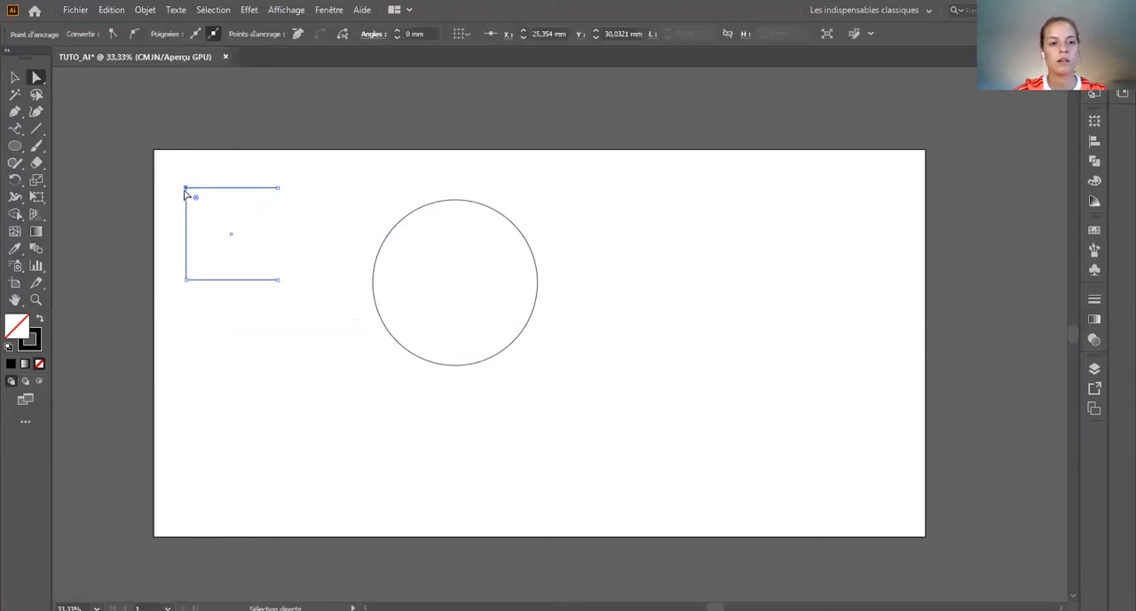
pyautogui.moveTo(196, 198); pyautogui.dragTo(232, 220)
pyautogui.click(302, 236)
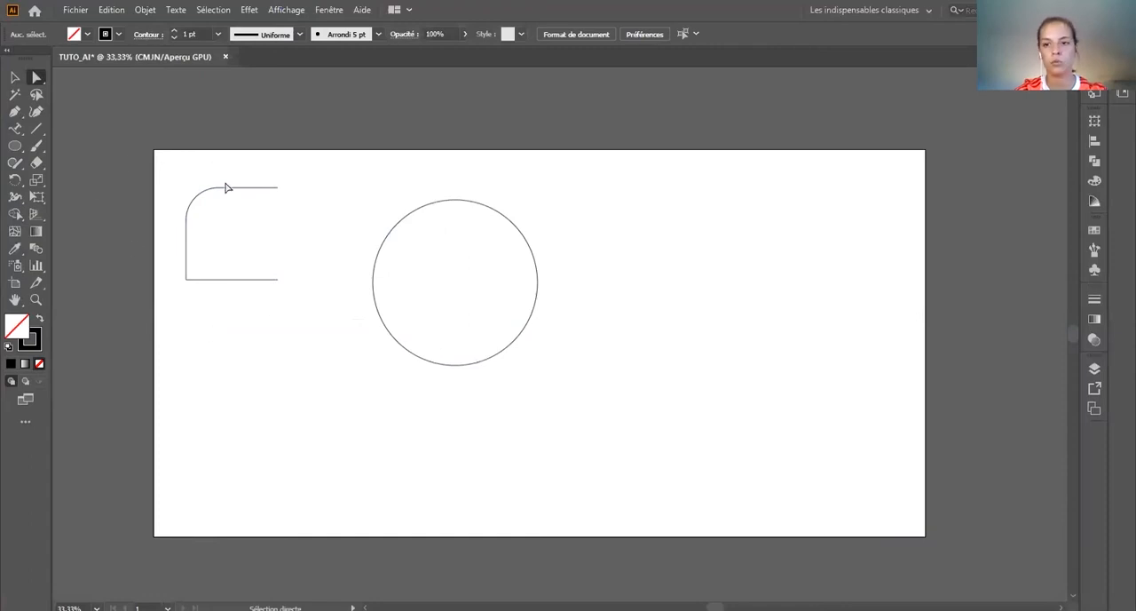
# Step: Lower the open shape's lower-right end point to about Y 134 mm and try moving the whole shape to the right of the circle
pyautogui.moveTo(278, 280); pyautogui.dragTo(277, 326)
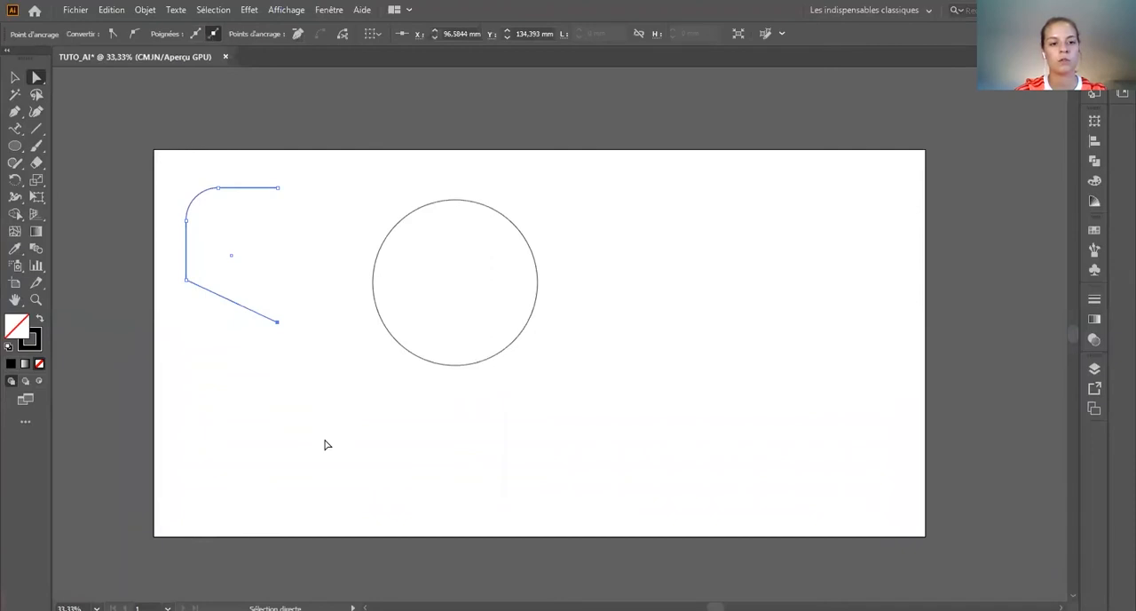
pyautogui.click(15, 78)
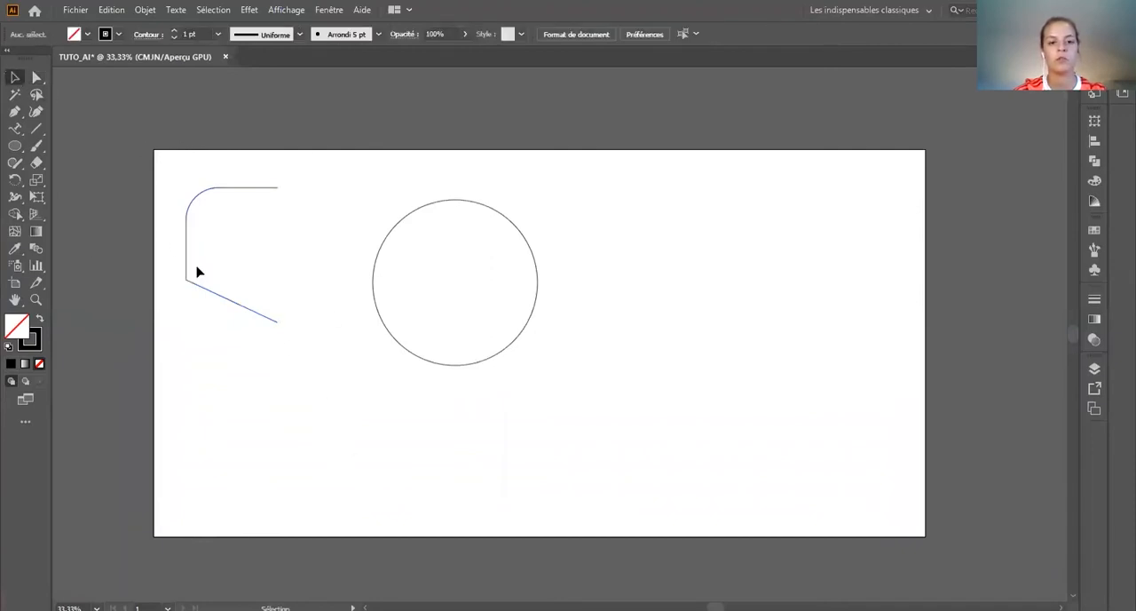
pyautogui.moveTo(190, 220); pyautogui.dragTo(654, 361)
pyautogui.moveTo(812, 422); pyautogui.dragTo(635, 241)
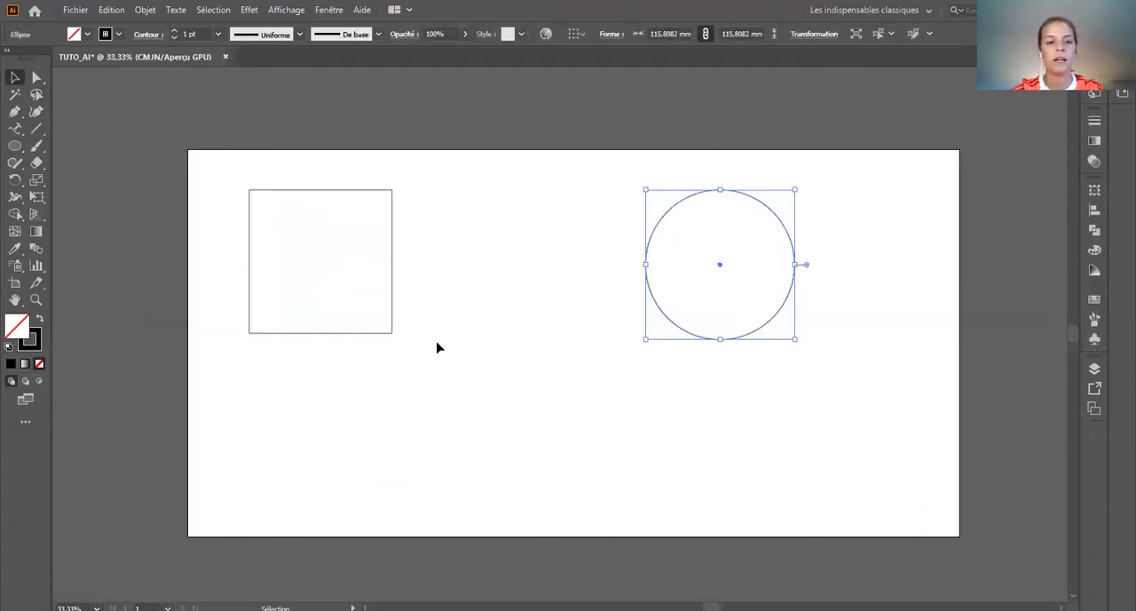
# Step: Try rotating the square about its centre, return it to its upright orientation and deselect it
pyautogui.click(372, 279)
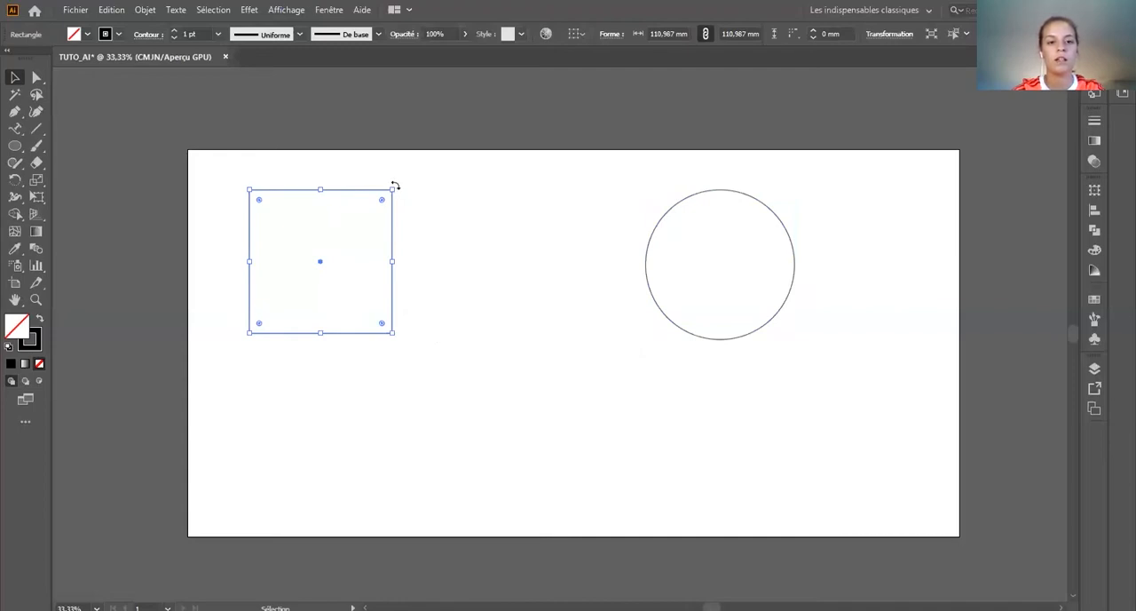
pyautogui.moveTo(395, 185); pyautogui.dragTo(469, 282)
pyautogui.moveTo(427, 365); pyautogui.dragTo(417, 195)
pyautogui.moveTo(393, 243)
pyautogui.mouseDown()
pyautogui.moveTo(468, 302)
pyautogui.moveTo(495, 249)
pyautogui.moveTo(699, 249)
pyautogui.moveTo(391, 256)
pyautogui.moveTo(385, 424)
pyautogui.moveTo(388, 337)
pyautogui.moveTo(489, 365)
pyautogui.moveTo(611, 474)
pyautogui.moveTo(373, 257)
pyautogui.moveTo(380, 243)
pyautogui.moveTo(393, 249)
pyautogui.mouseUp()
pyautogui.click(187, 282)
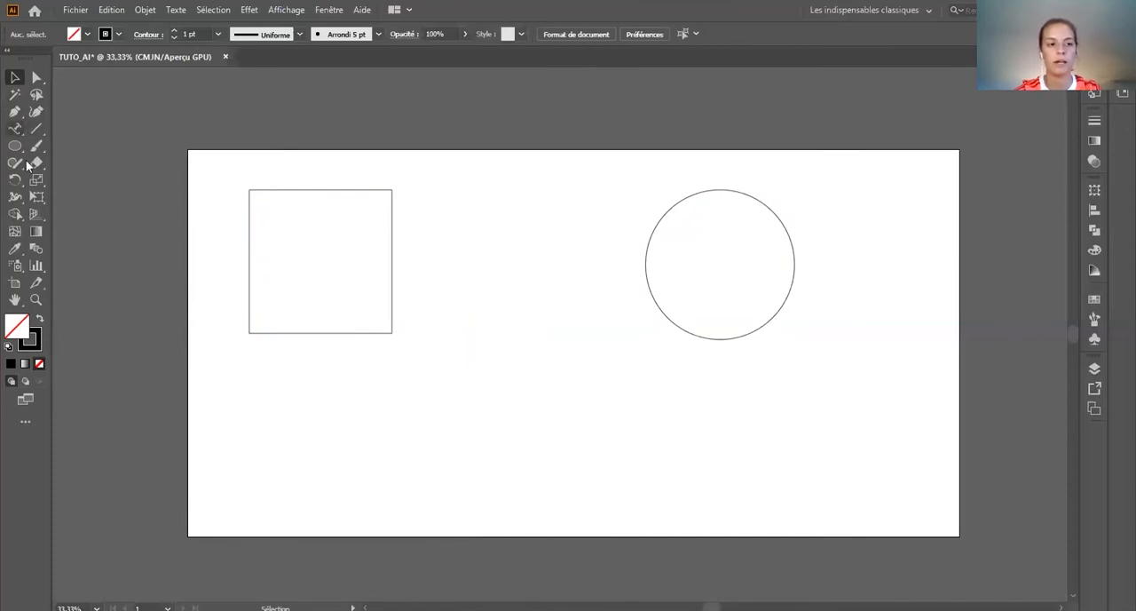
# Step: Try drawing a diagonal straight line between the square and the circle, and undo it
pyautogui.click(37, 129)
pyautogui.moveTo(423, 313); pyautogui.dragTo(489, 197)
pyautogui.hotkey('ctrl', 'z')
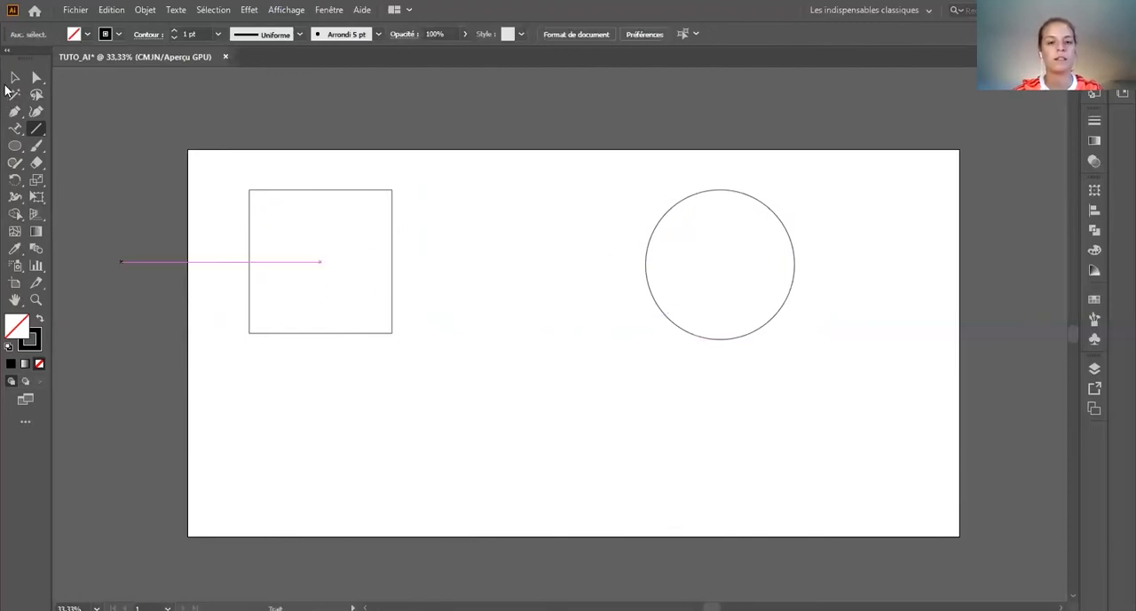
# Step: Scale the circle down proportionally to roughly two thirds of its size and deselect it
pyautogui.click(14, 77)
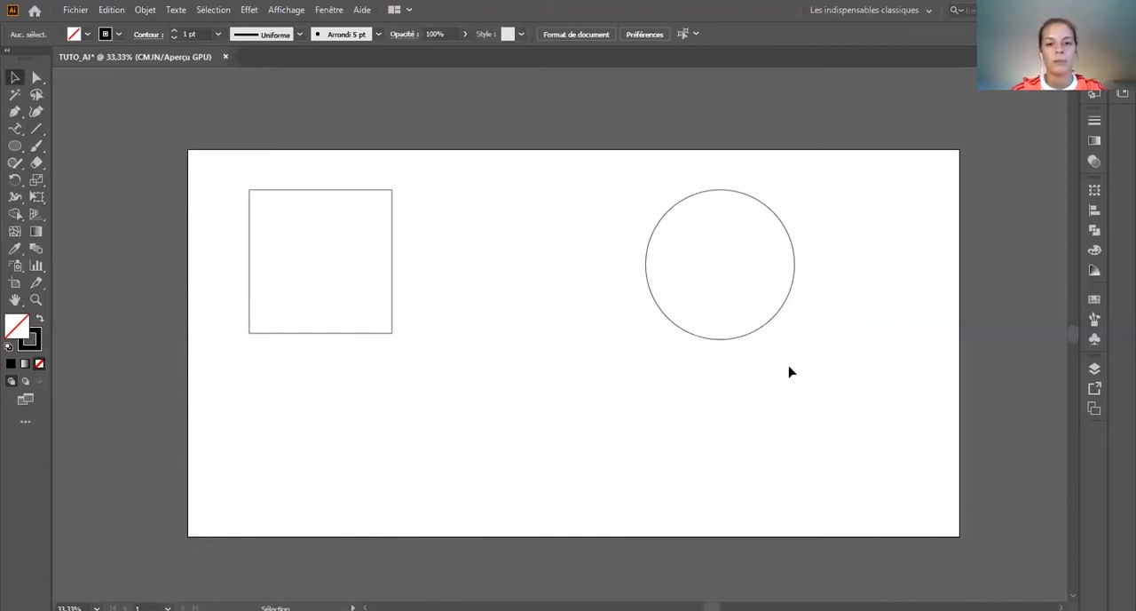
pyautogui.click(785, 310)
pyautogui.moveTo(795, 340); pyautogui.dragTo(740, 283)
pyautogui.click(888, 410)
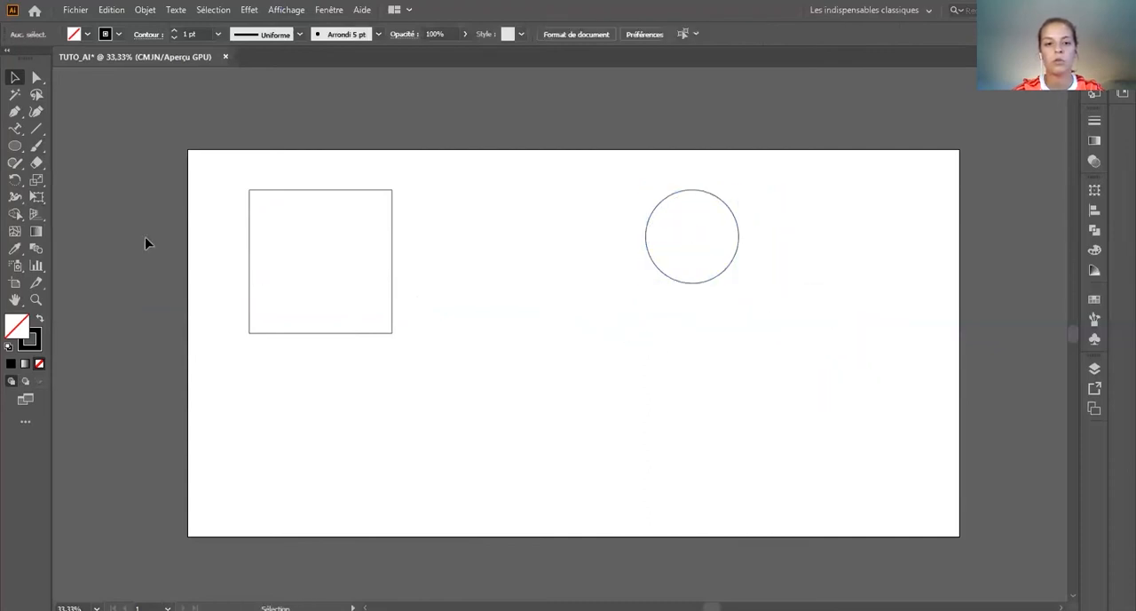
# Step: Try centring the circle horizontally and vertically on the square as key object, and undo the alignment and the circle's scaling
pyautogui.moveTo(879, 431); pyautogui.dragTo(151, 126)
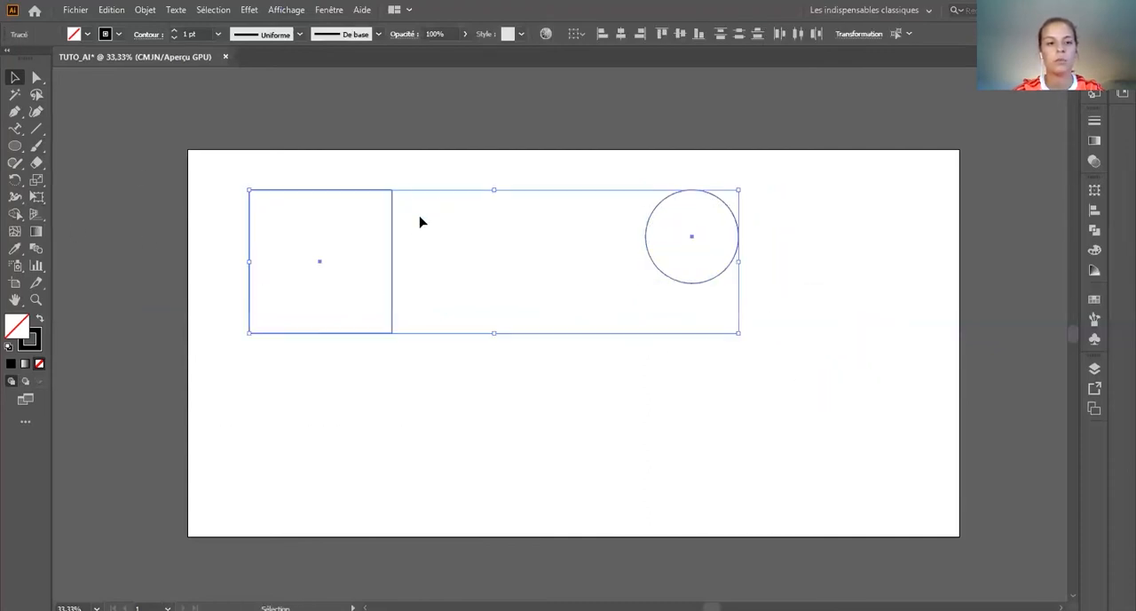
pyautogui.click(391, 232)
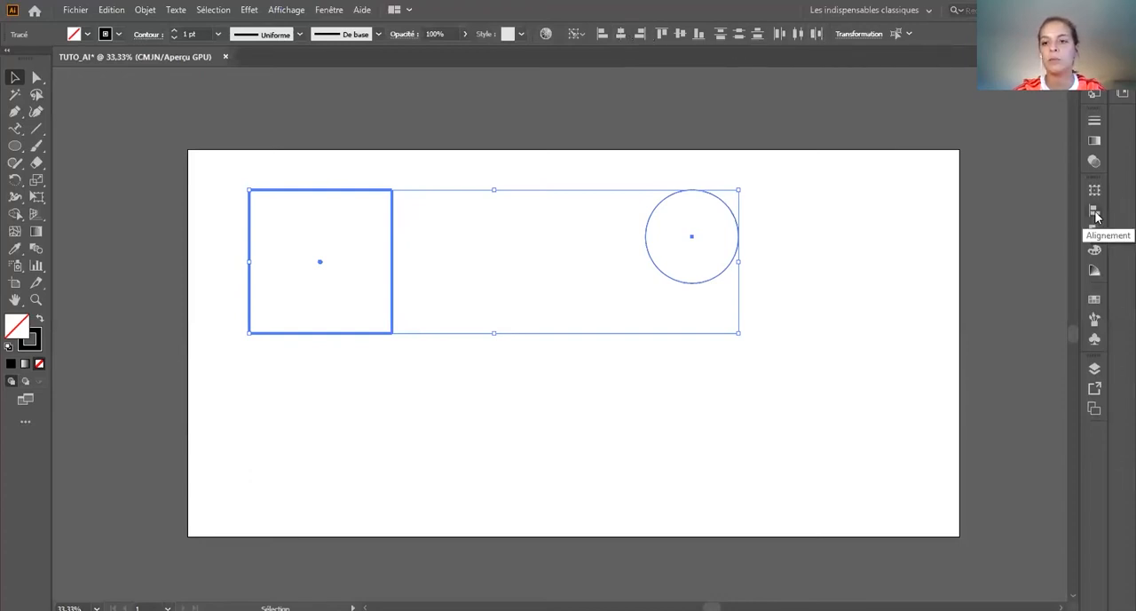
pyautogui.click(620, 35)
pyautogui.click(681, 35)
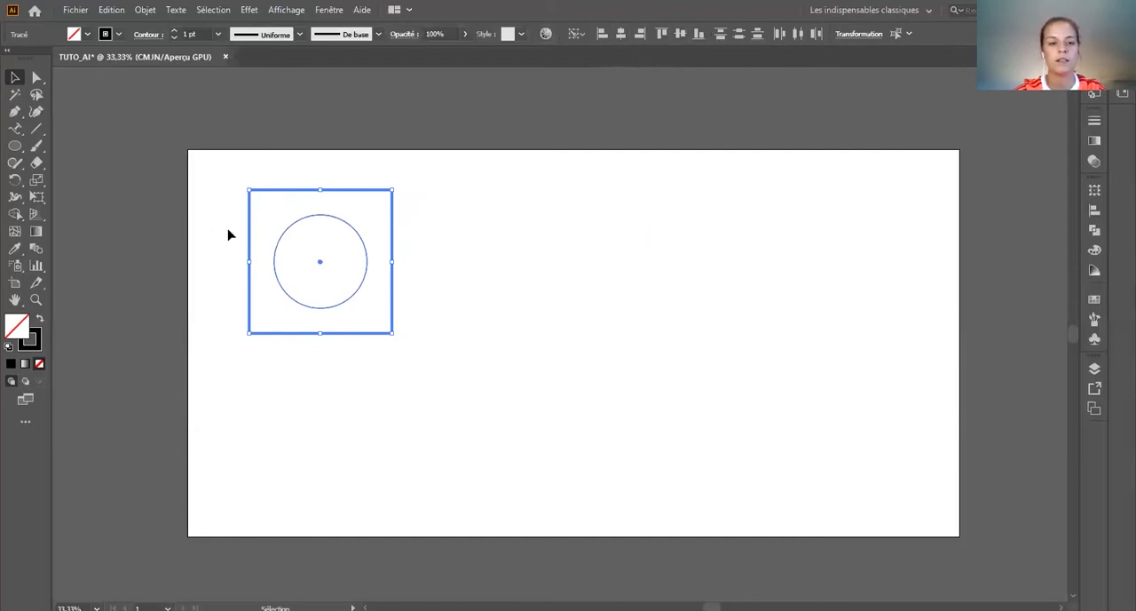
pyautogui.click(513, 306)
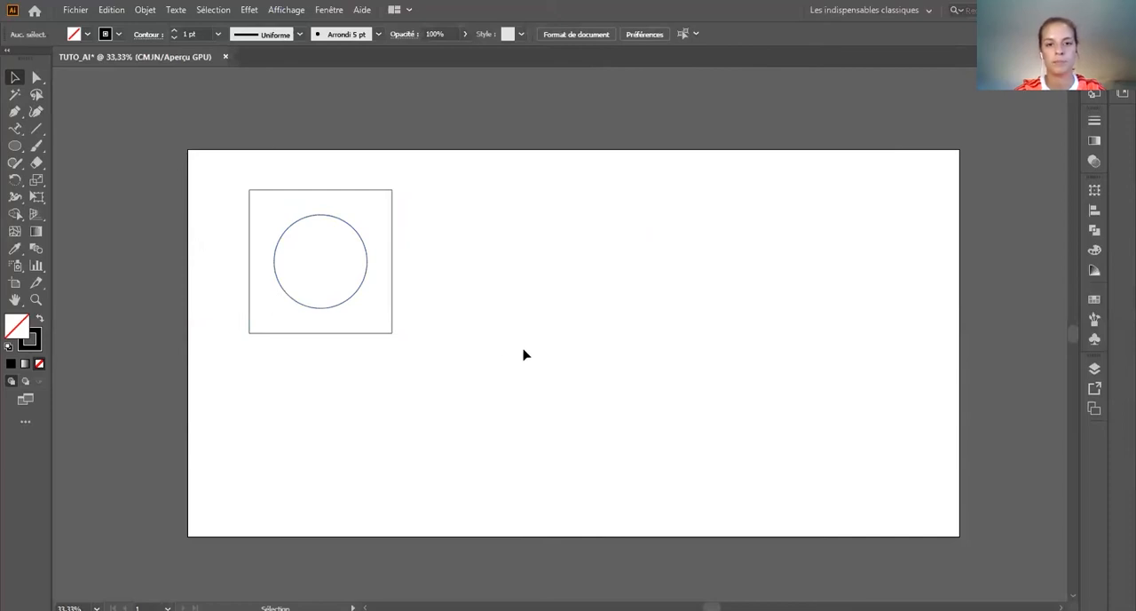
pyautogui.hotkey('ctrl', 'z')
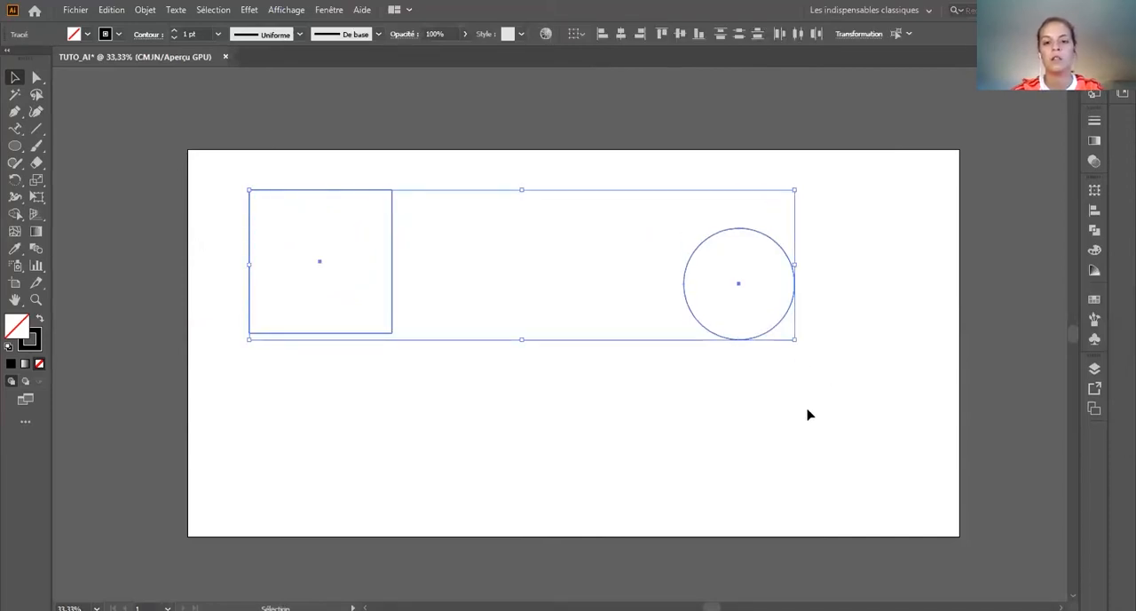
# Step: Using the square as key object, align the circle to its top, bottom, left and right edges in turn, and deselect both
pyautogui.click(809, 414)
pyautogui.moveTo(867, 398); pyautogui.dragTo(178, 167)
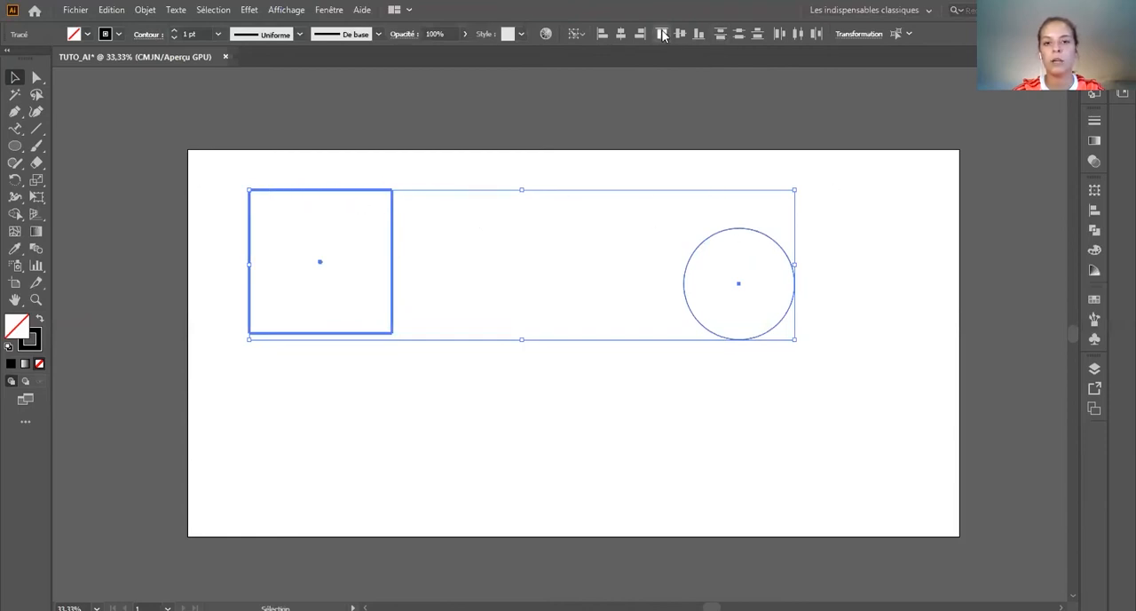
pyautogui.click(660, 34)
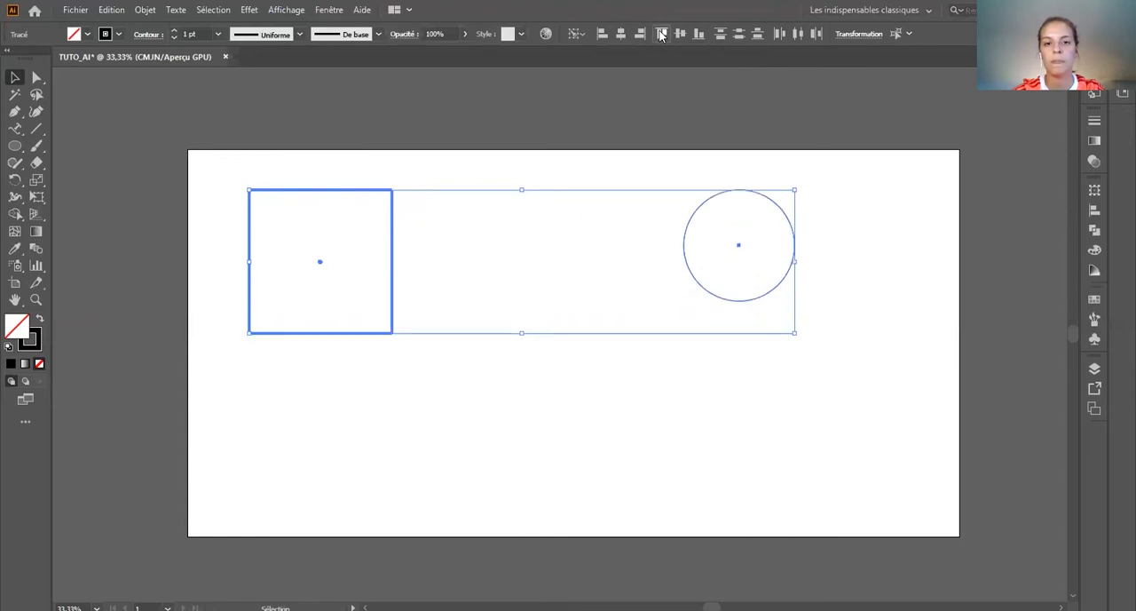
pyautogui.click(699, 34)
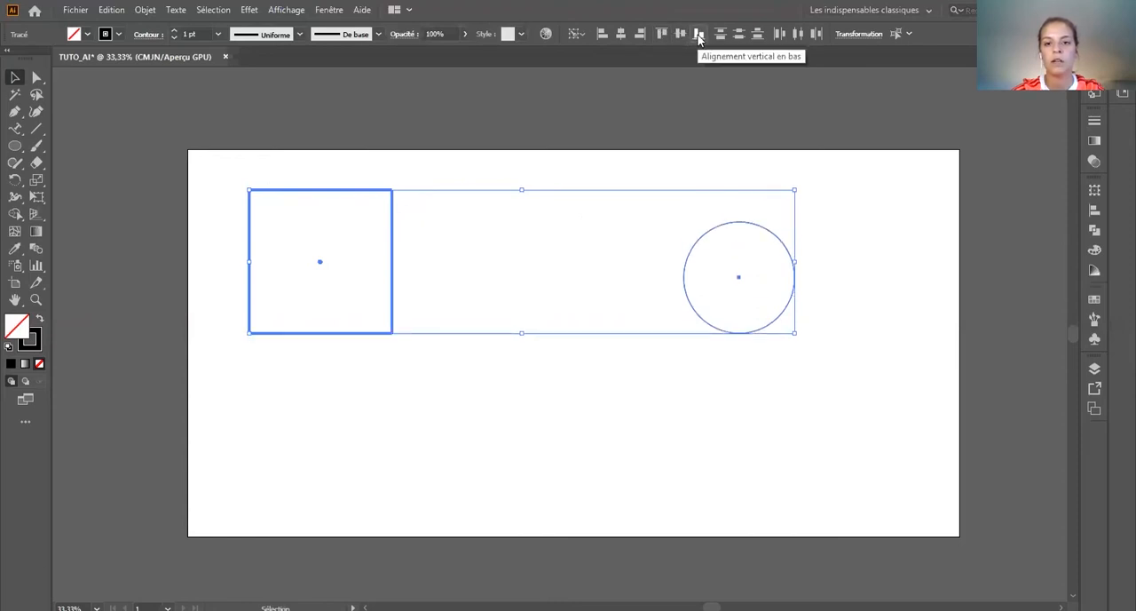
pyautogui.click(603, 35)
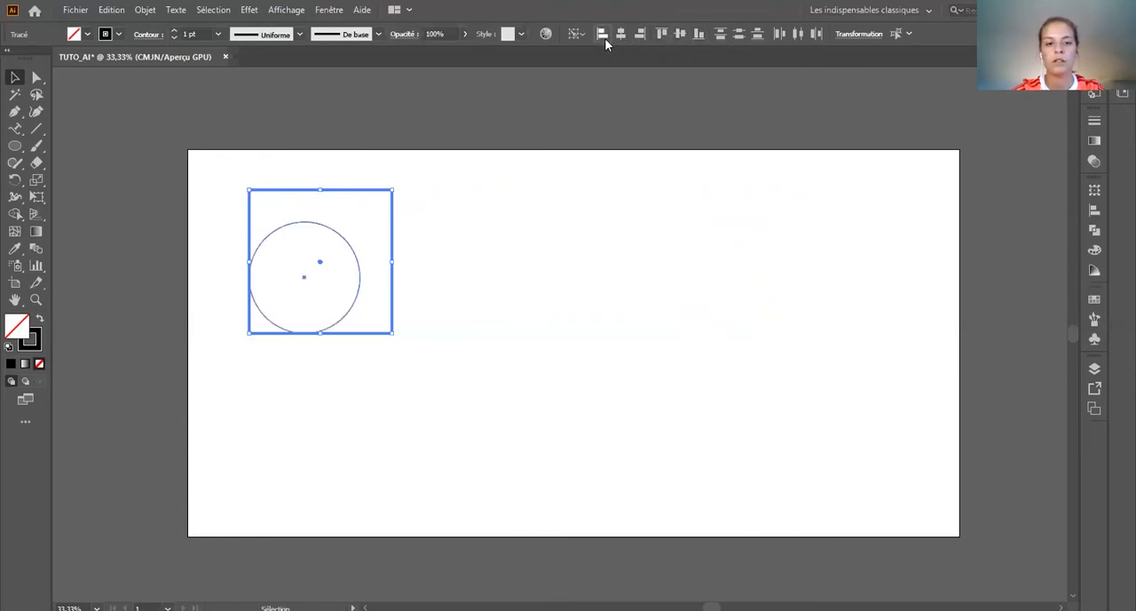
pyautogui.click(645, 34)
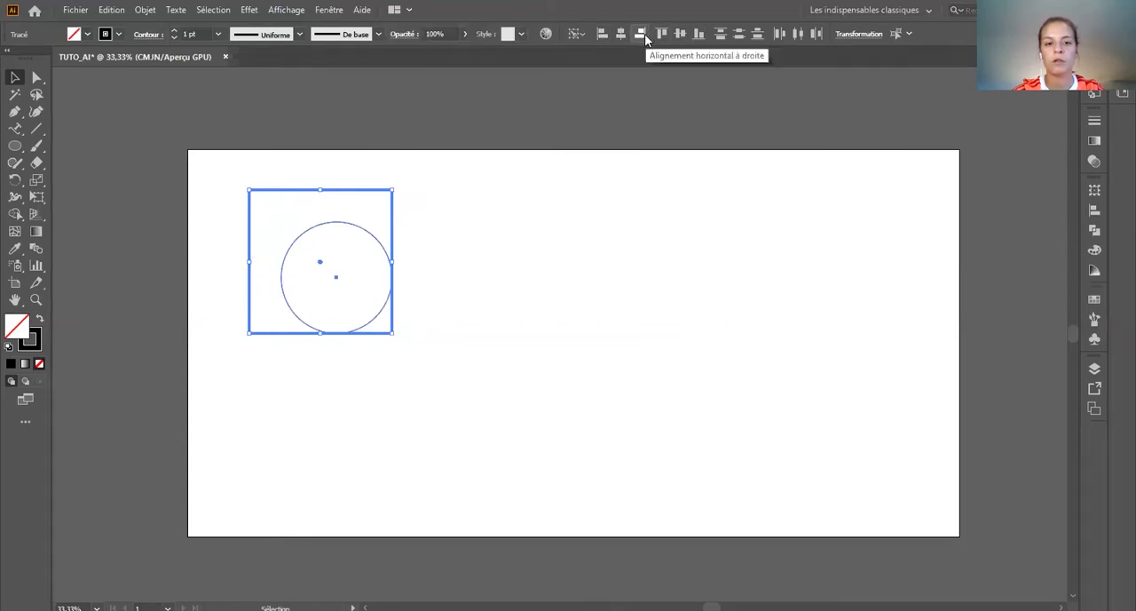
pyautogui.click(451, 267)
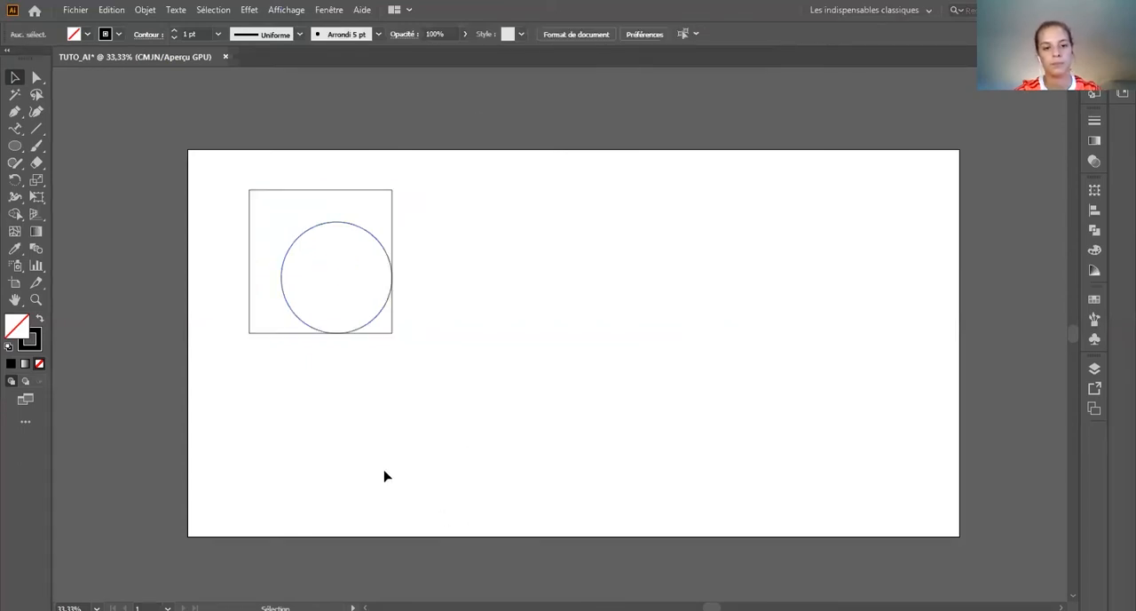
# Step: Move the circle out of the square to its right, and fill the circle yellow and the square blue
pyautogui.moveTo(376, 241); pyautogui.dragTo(591, 280)
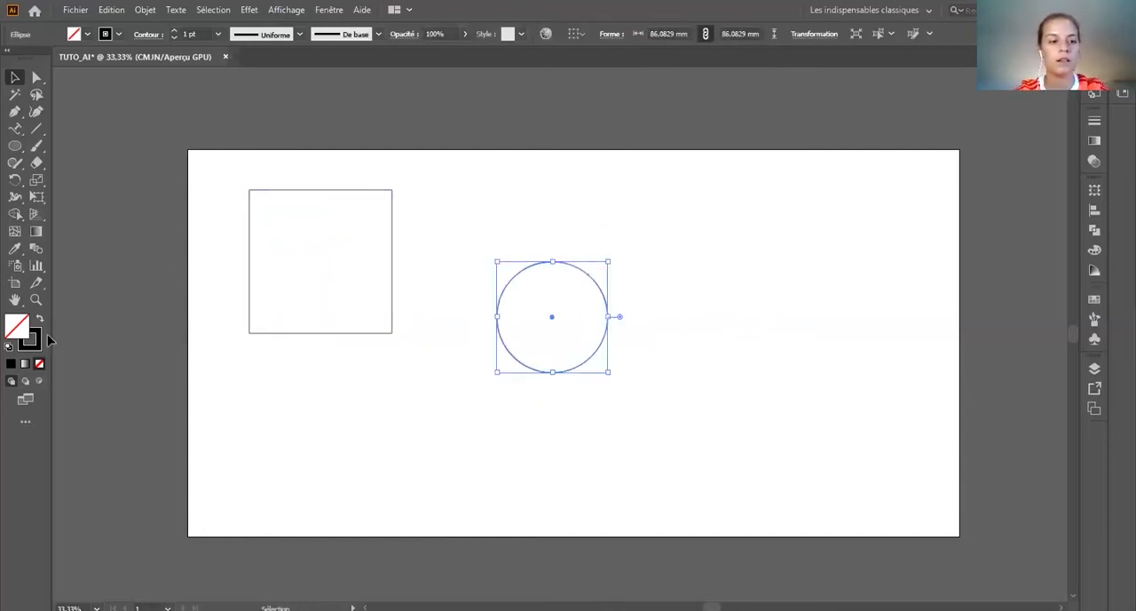
pyautogui.click(88, 33)
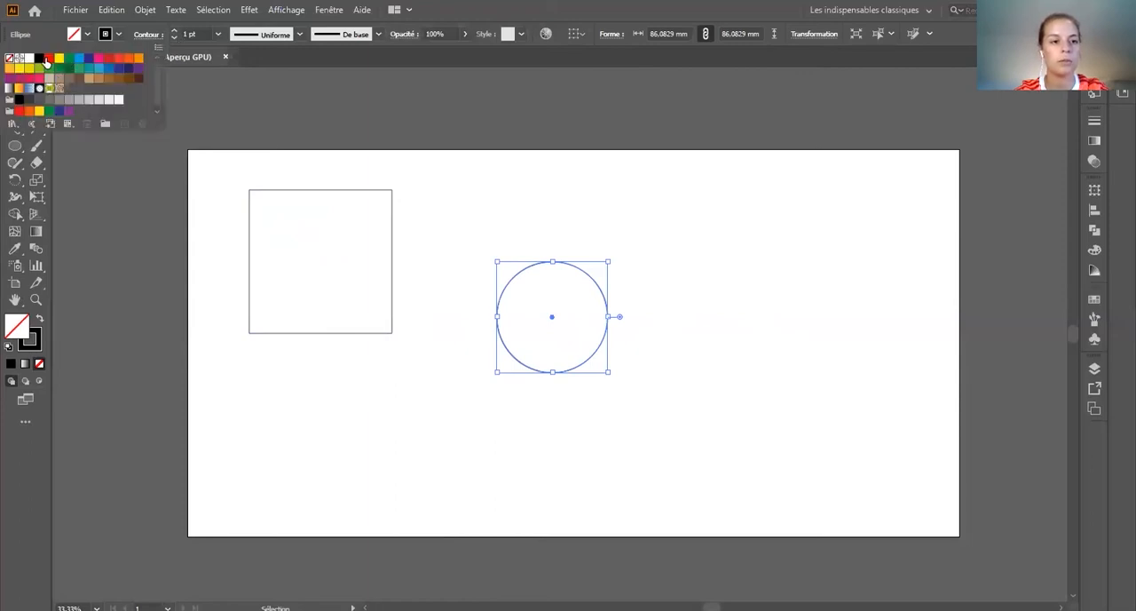
pyautogui.click(49, 59)
pyautogui.click(65, 57)
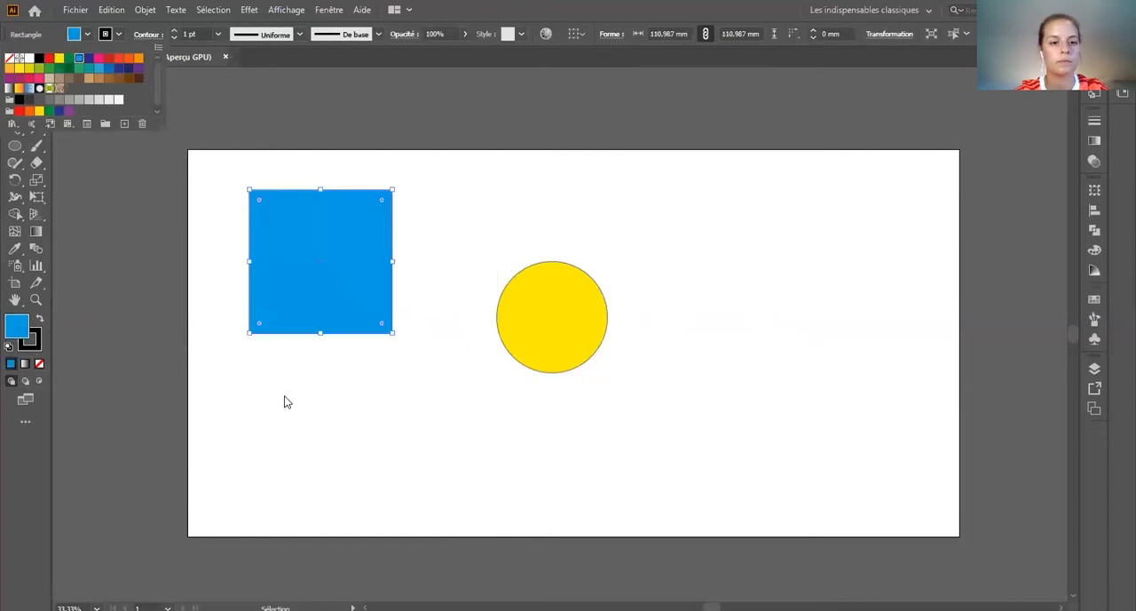
pyautogui.click(284, 402)
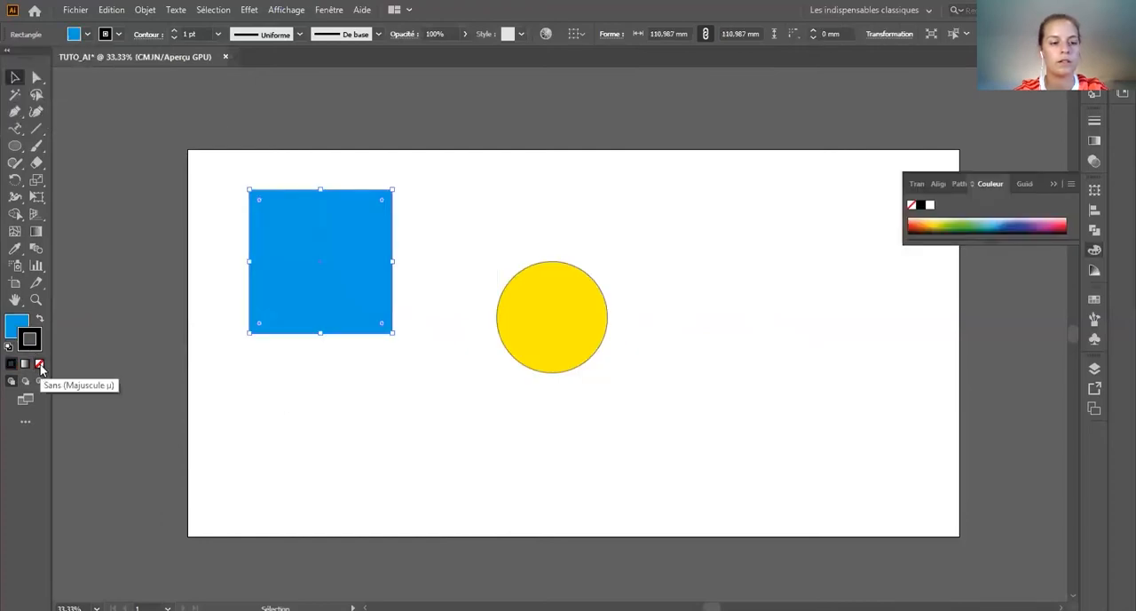
# Step: Remove the stroke from the blue square and the yellow circle, and clear the selection
pyautogui.click(39, 364)
pyautogui.click(602, 302)
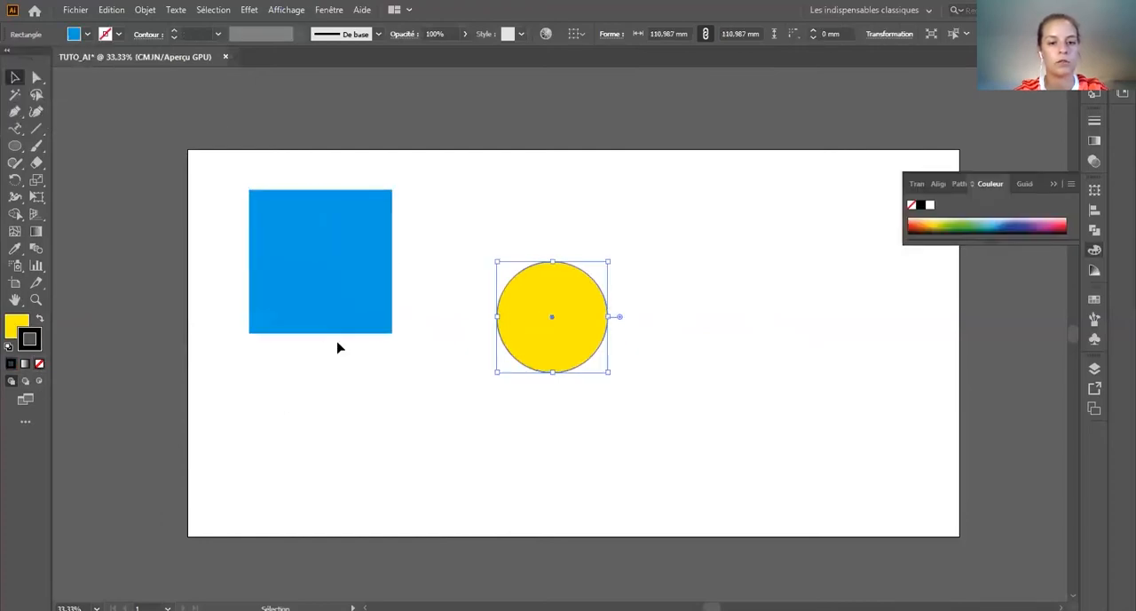
pyautogui.click(40, 365)
pyautogui.click(342, 419)
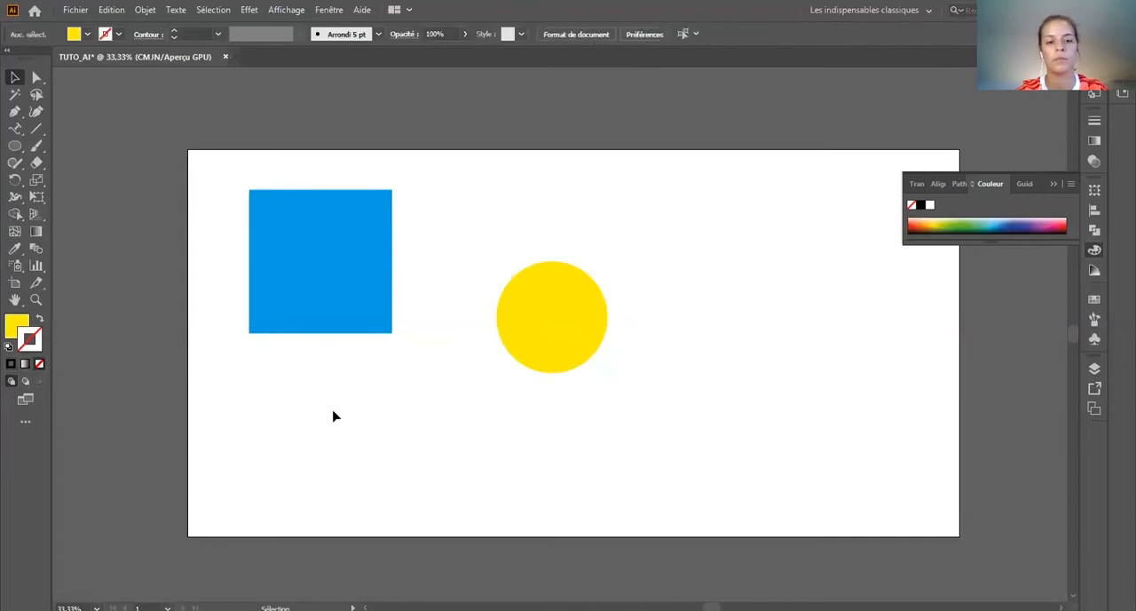
# Step: Move the square down, enlarge the yellow circle slightly and overlap it with the square's upper-right corner
pyautogui.moveTo(358, 298); pyautogui.dragTo(368, 366)
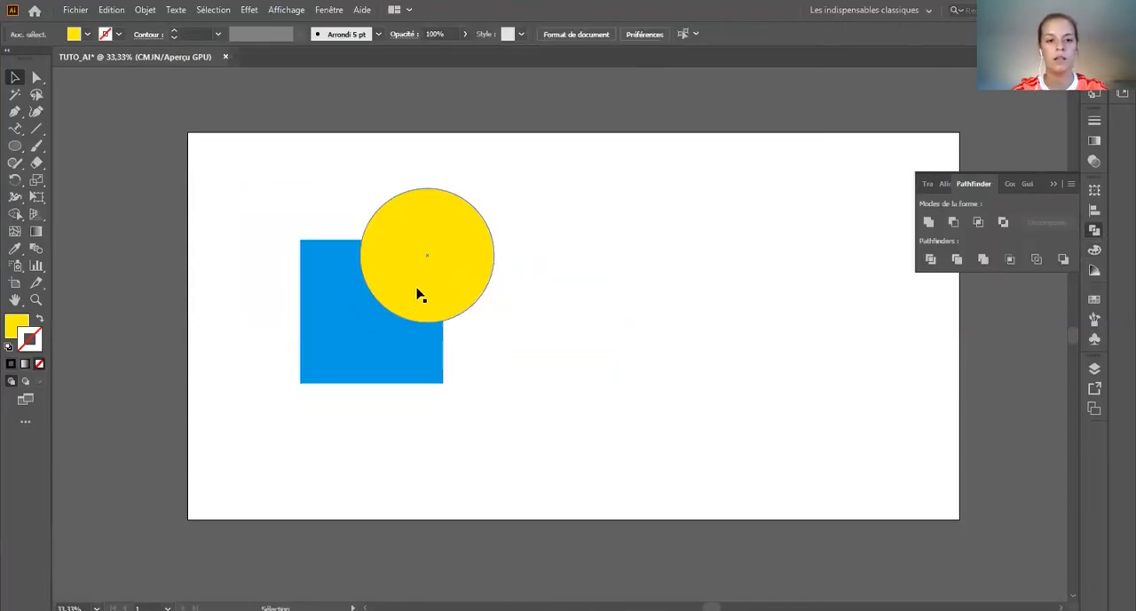
pyautogui.click(571, 329)
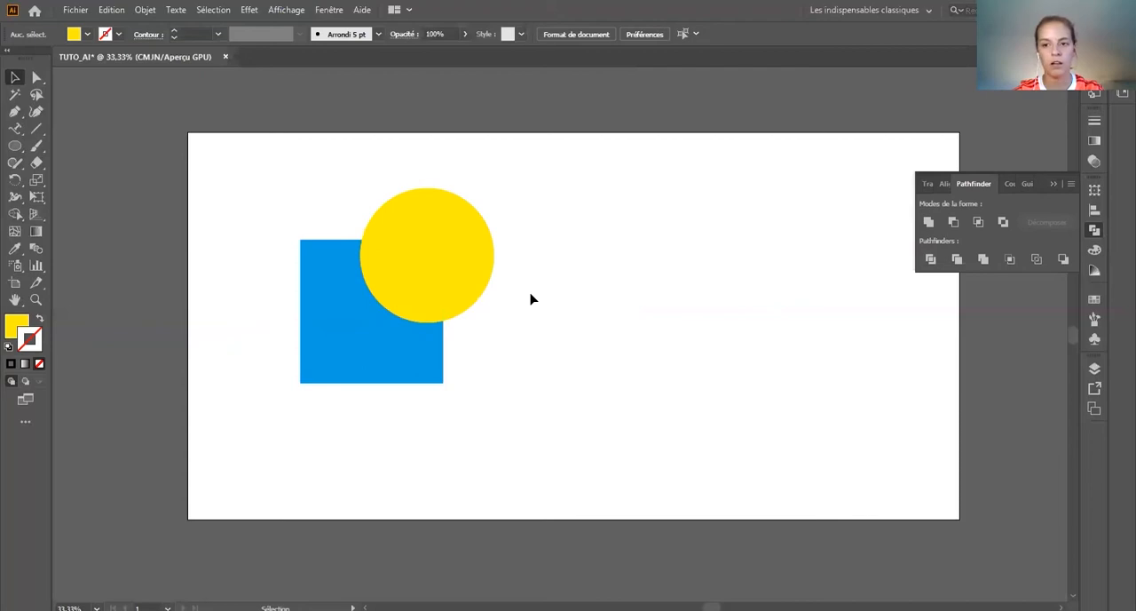
# Step: Try uniting the overlapping circle and square into one shape with Pathfinder, and undo the union
pyautogui.moveTo(576, 444); pyautogui.dragTo(259, 175)
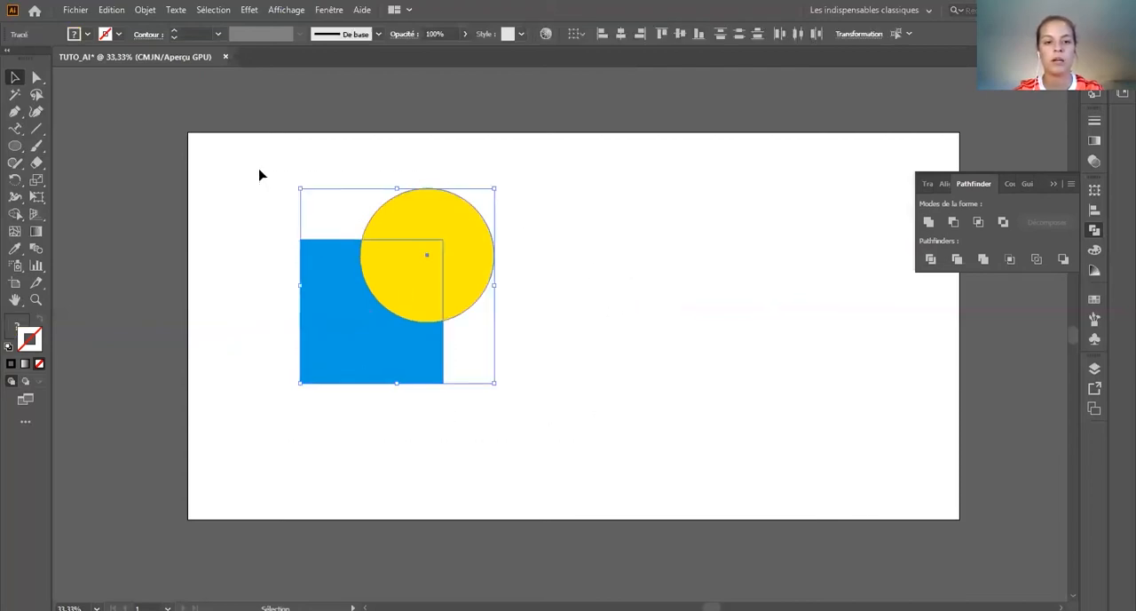
pyautogui.click(929, 223)
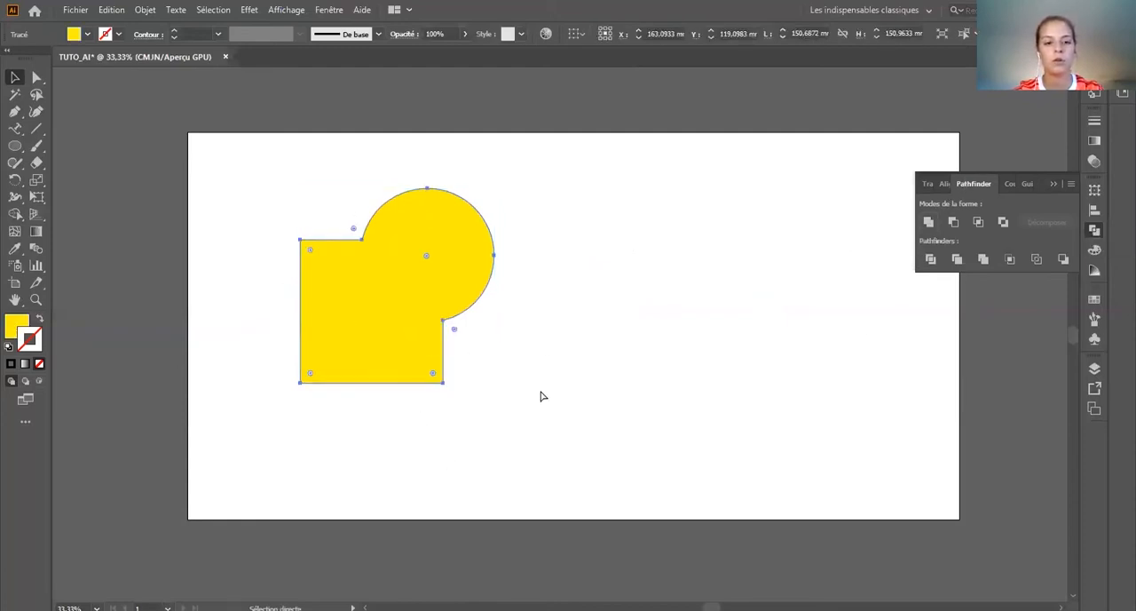
pyautogui.hotkey('ctrl', 'z')
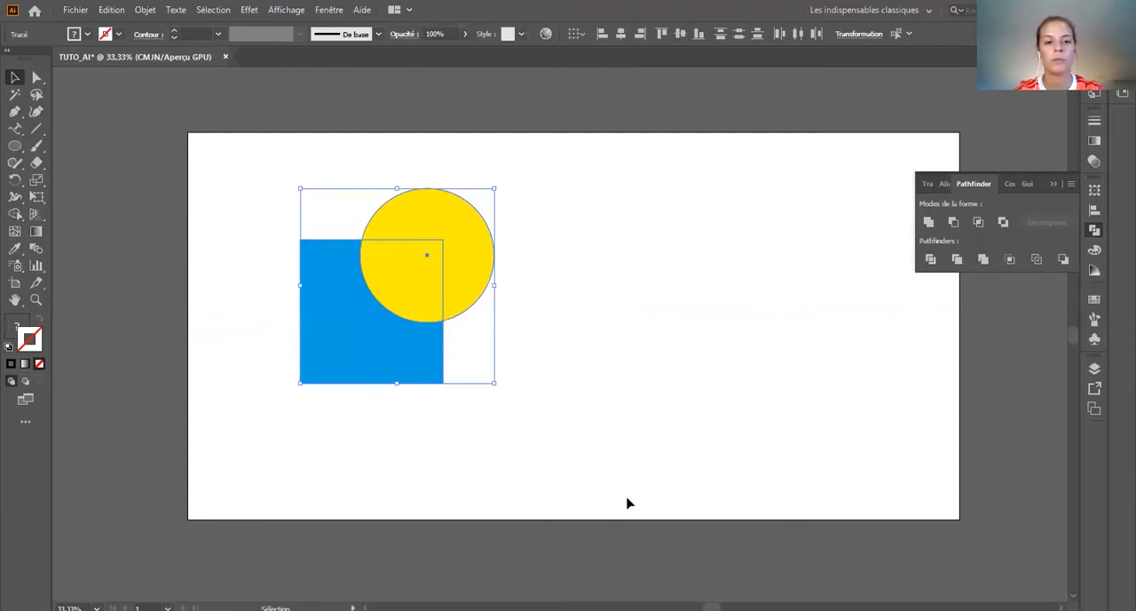
# Step: Try subtracting the circle from the square with Pathfinder, undo the subtraction and deselect both shapes
pyautogui.click(956, 223)
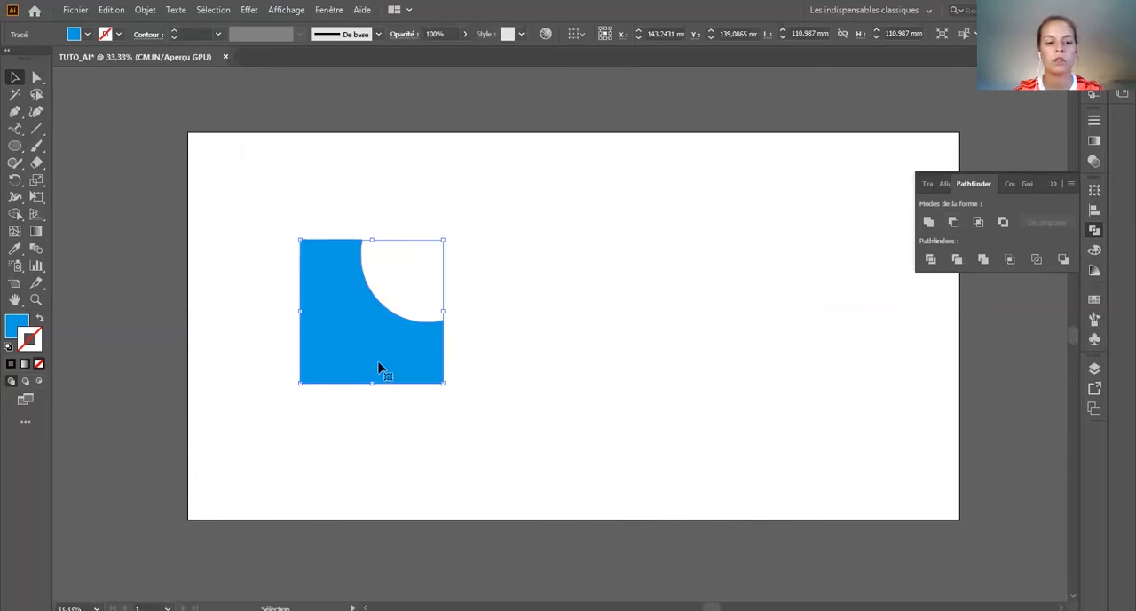
pyautogui.hotkey('ctrl', 'z')
pyautogui.click(535, 349)
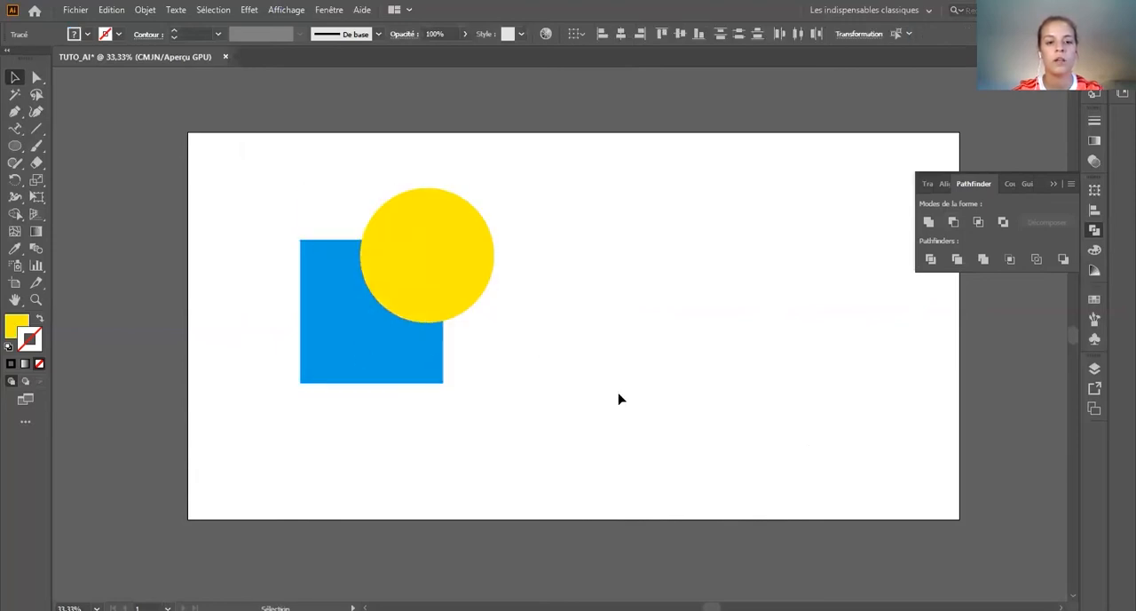
# Step: Send the yellow circle behind the blue square and clear the selection
pyautogui.click(465, 246)
pyautogui.rightClick(454, 252)
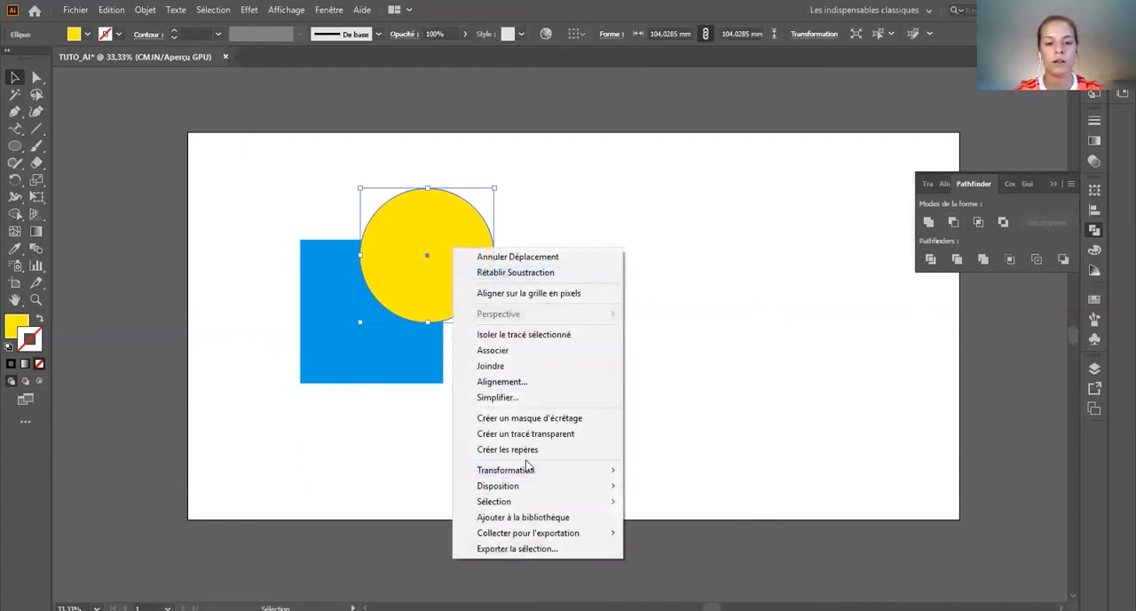
pyautogui.moveTo(538, 491)
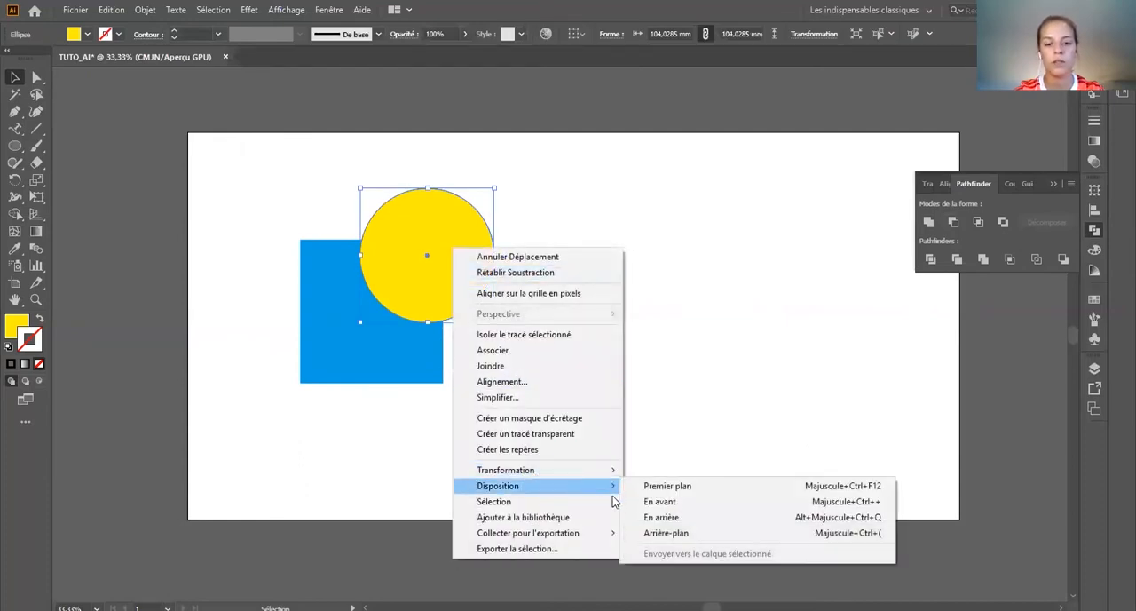
pyautogui.click(675, 534)
pyautogui.click(675, 398)
# Step: Try subtracting the front square from the circle behind it with Pathfinder, and undo the subtraction
pyautogui.moveTo(731, 482); pyautogui.dragTo(271, 169)
pyautogui.click(953, 222)
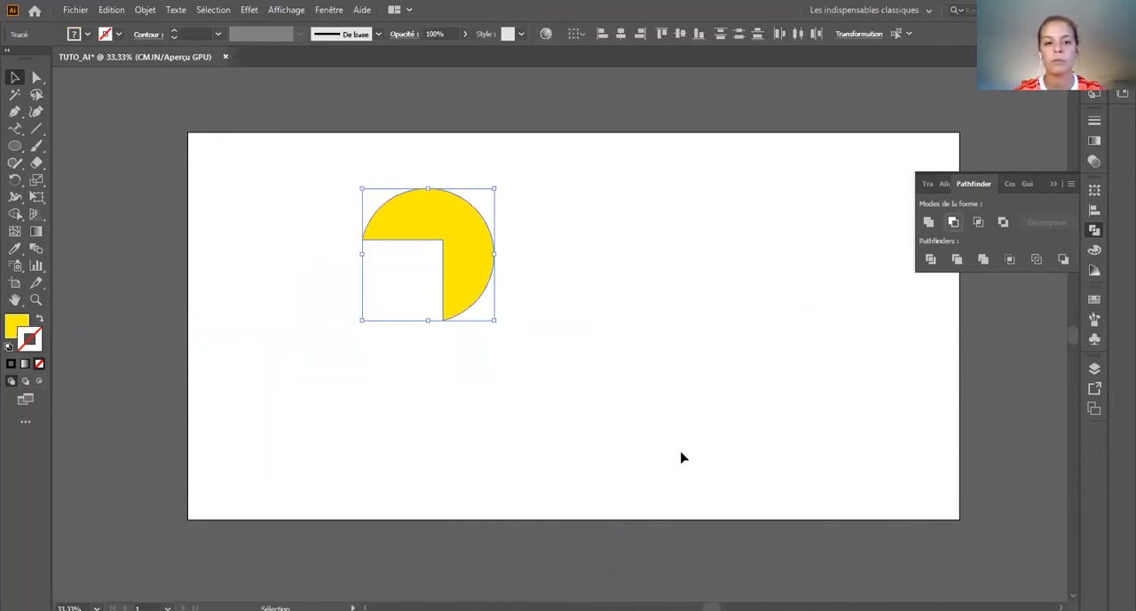
pyautogui.click(576, 559)
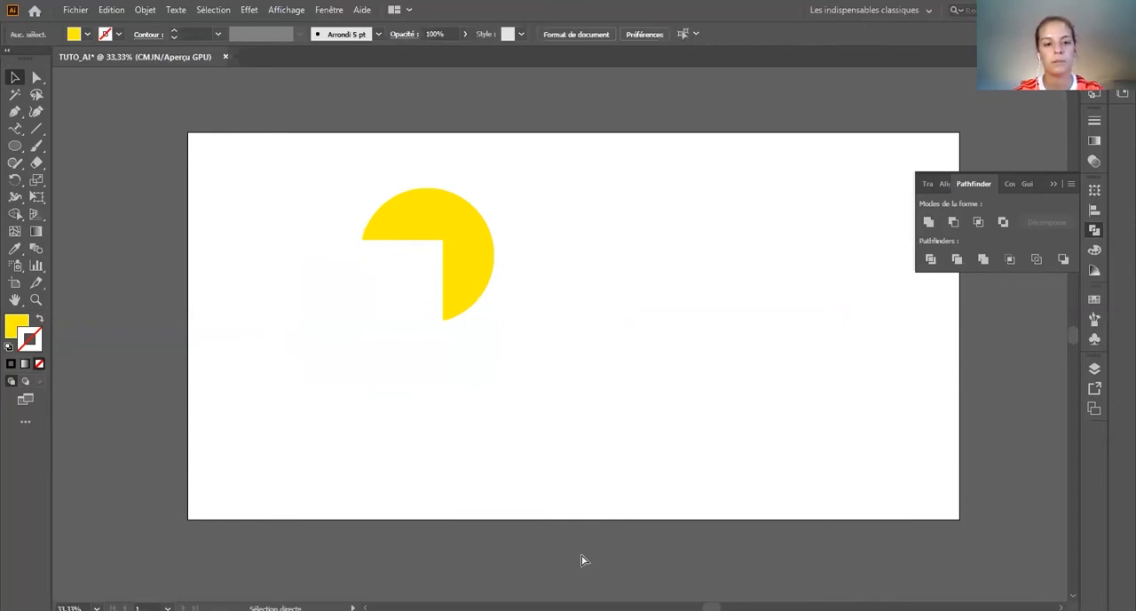
pyautogui.hotkey('ctrl', 'z')
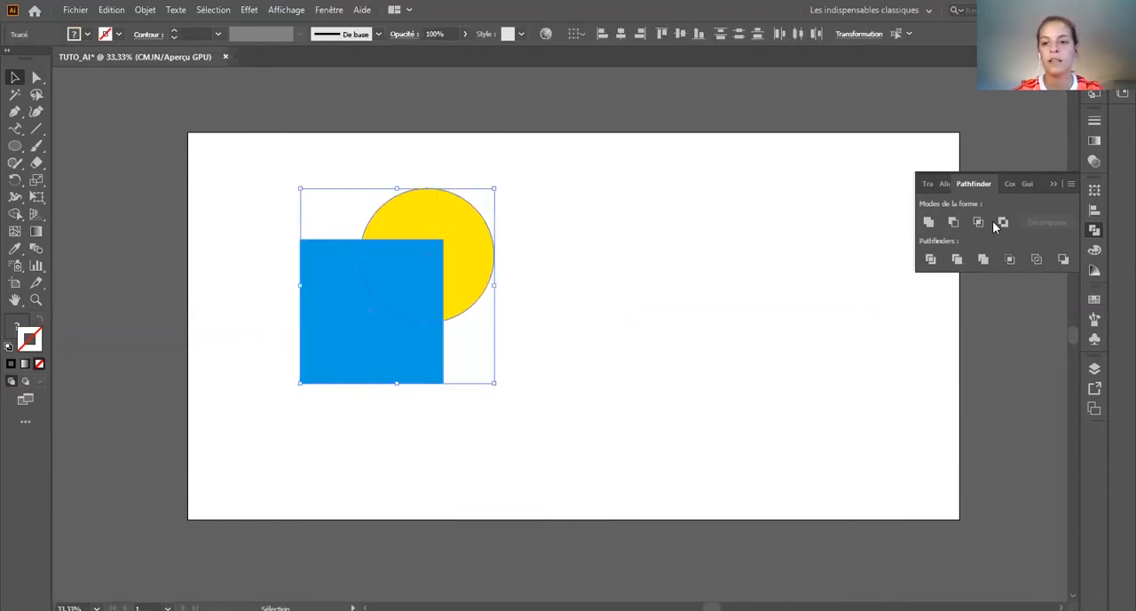
# Step: Try the Pathfinder intersection and exclusion on the overlapping circle and square, undoing each one
pyautogui.click(978, 221)
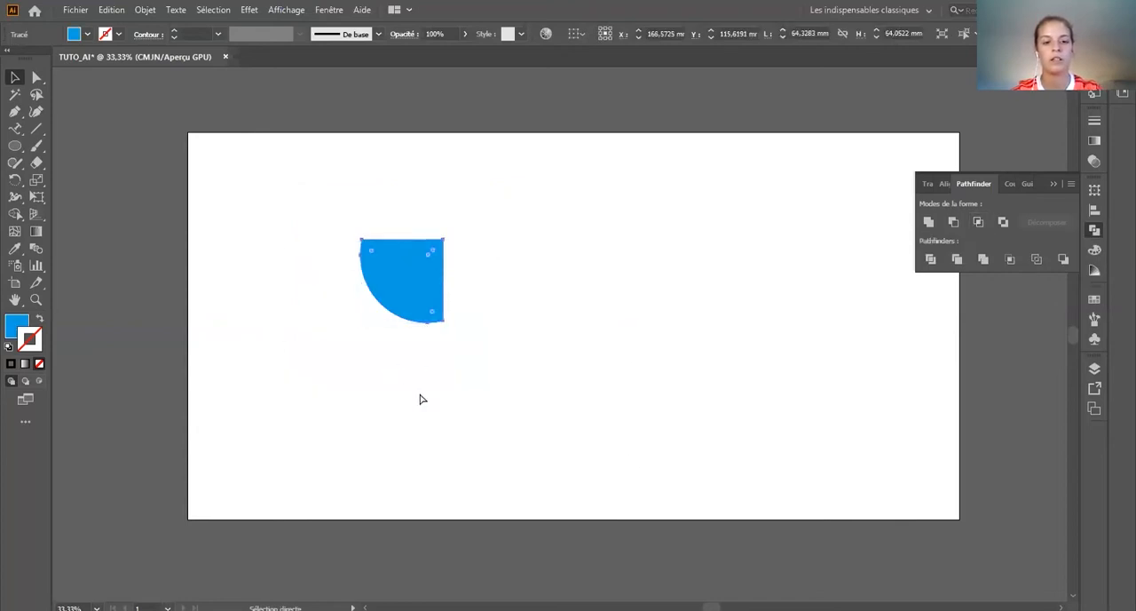
pyautogui.hotkey('ctrl', 'z')
pyautogui.click(1003, 222)
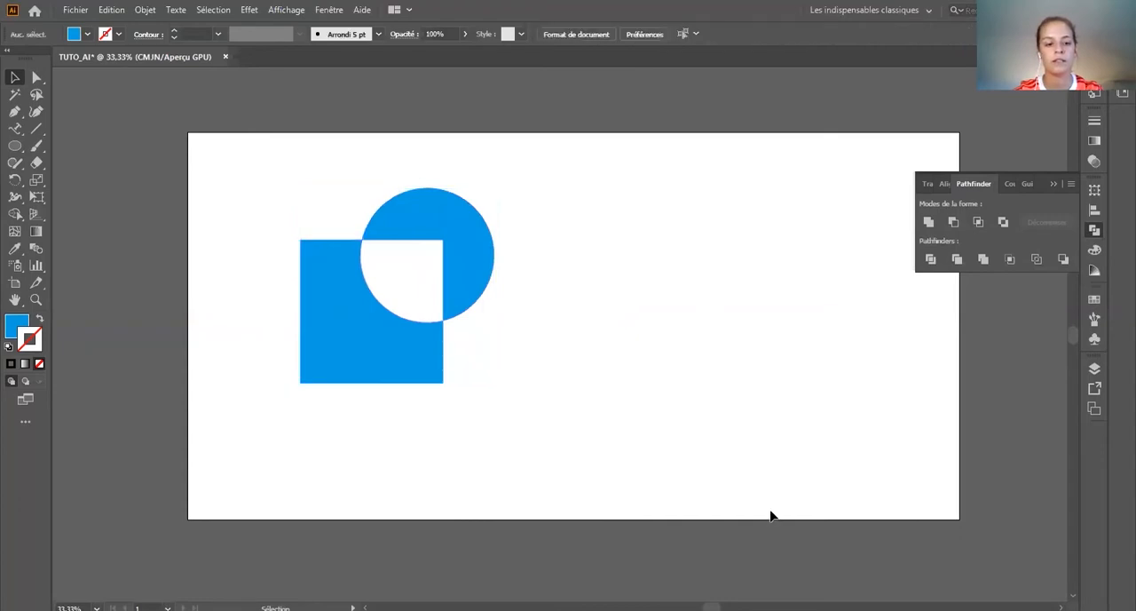
pyautogui.hotkey('ctrl', 'z')
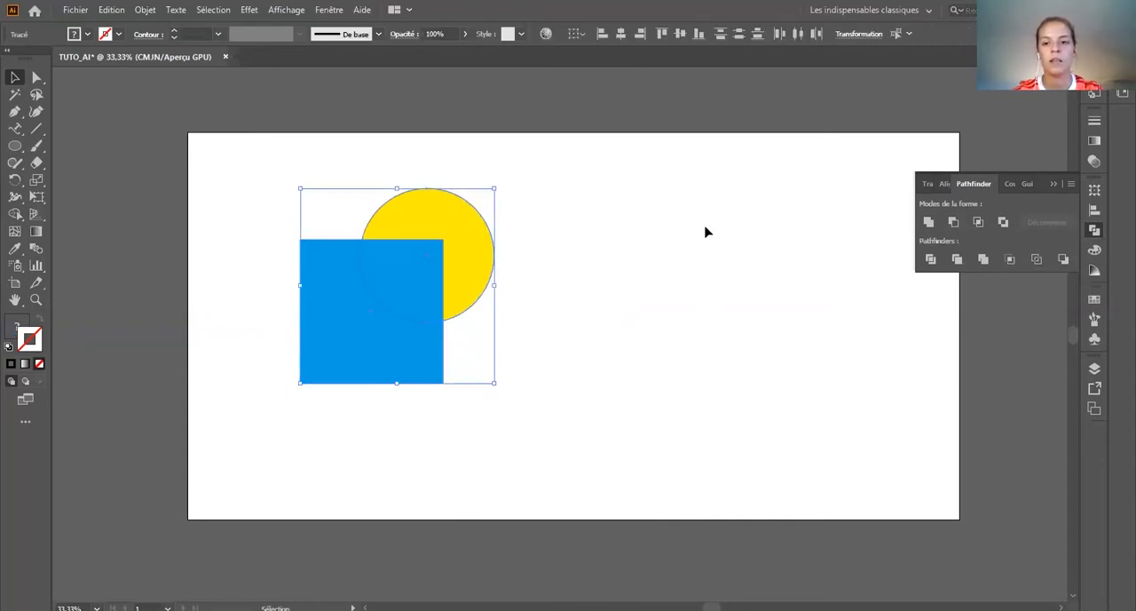
# Step: Divide the overlapping square and circle with Pathfinder, shift the resulting group slightly up and left, and ungroup it
pyautogui.click(929, 259)
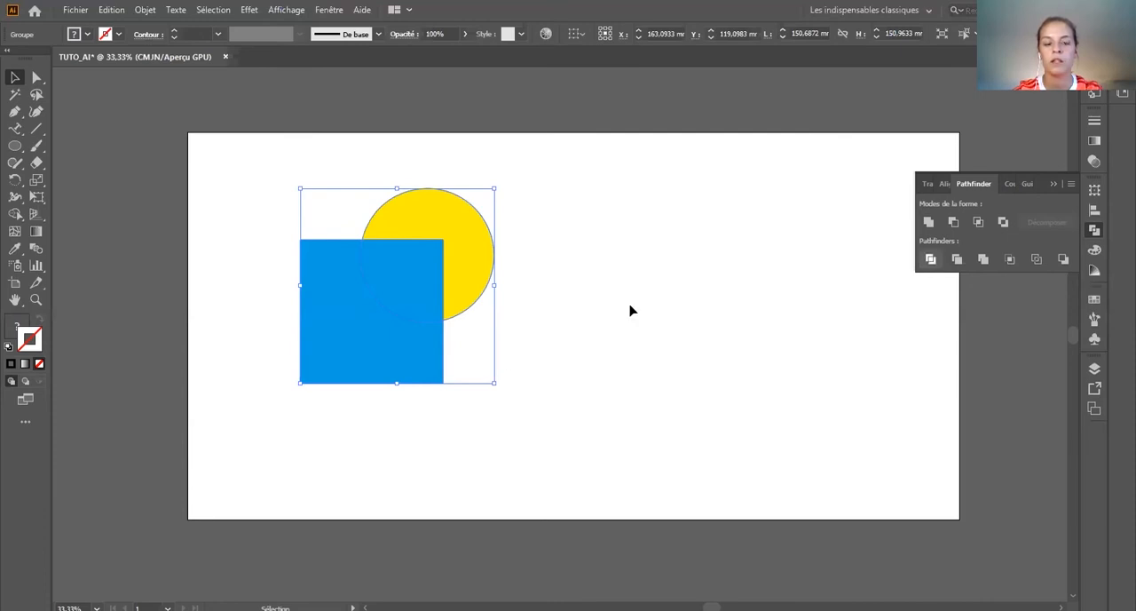
pyautogui.rightClick(390, 269)
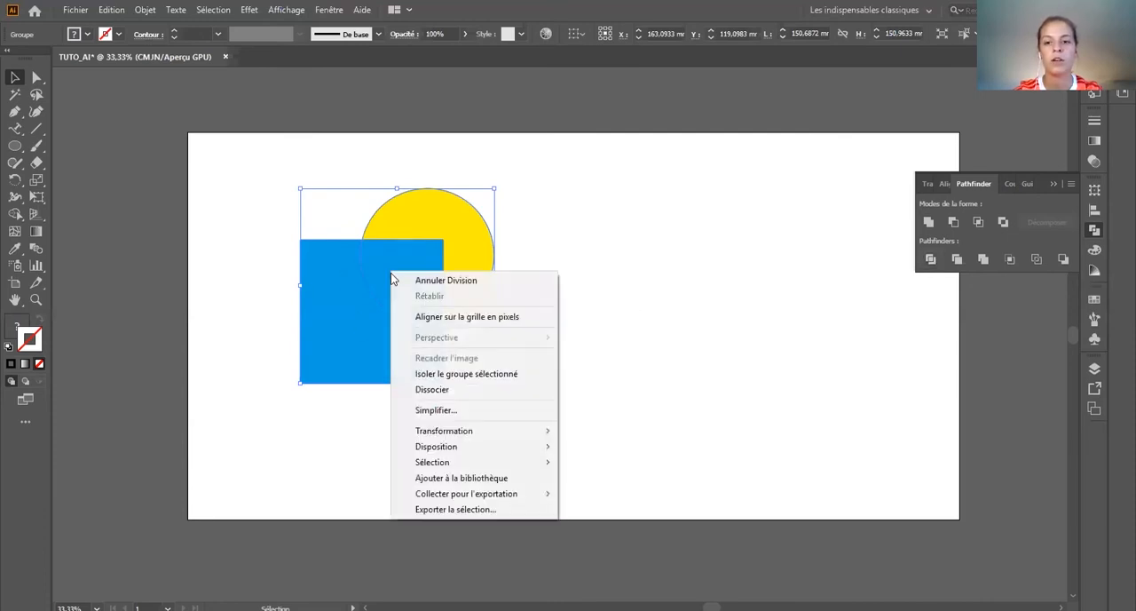
pyautogui.click(714, 280)
pyautogui.moveTo(399, 239); pyautogui.dragTo(395, 277)
pyautogui.rightClick(351, 261)
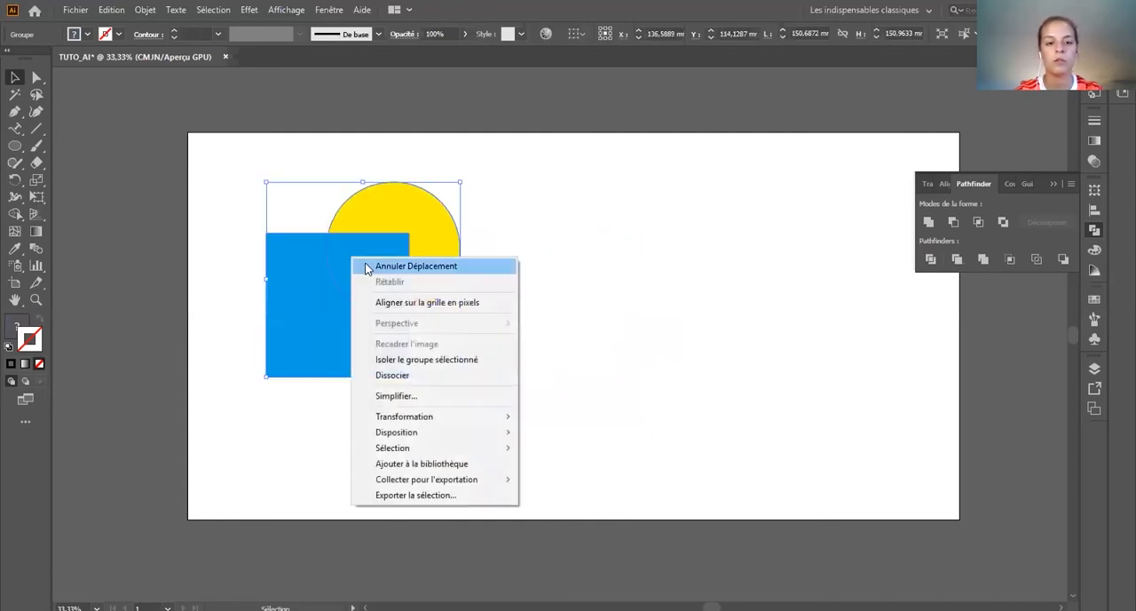
pyautogui.click(411, 376)
pyautogui.click(633, 295)
# Step: Pull the divided pieces apart, moving the notched blue square, the yellow circle part and the overlap piece rightward on the artboard
pyautogui.moveTo(268, 305); pyautogui.dragTo(495, 375)
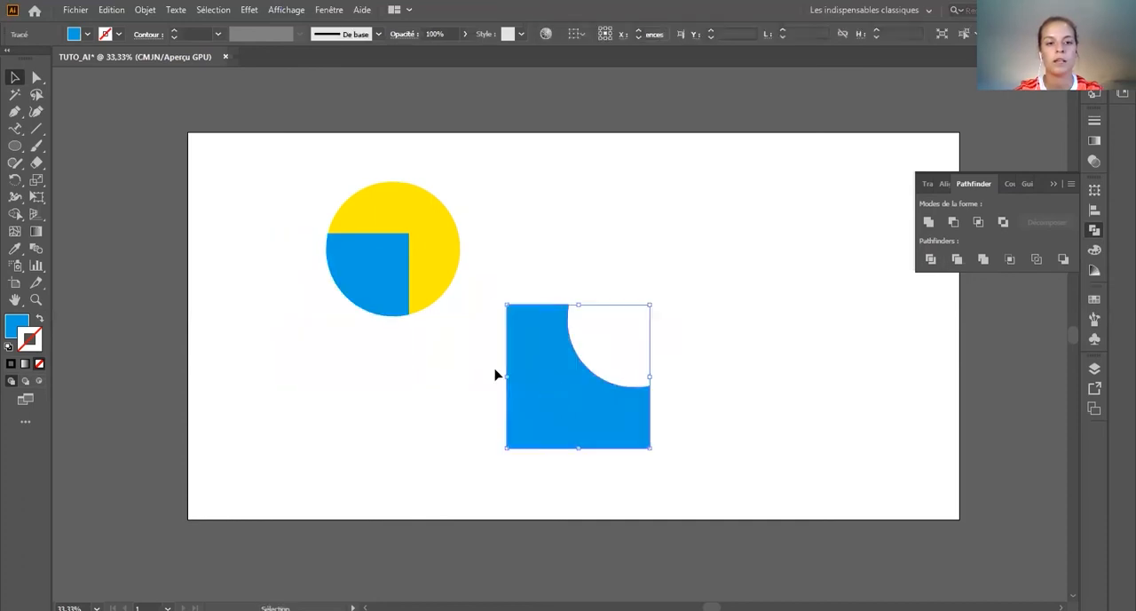
pyautogui.moveTo(368, 297); pyautogui.dragTo(297, 356)
pyautogui.moveTo(406, 280); pyautogui.dragTo(704, 280)
pyautogui.moveTo(275, 332); pyautogui.dragTo(602, 338)
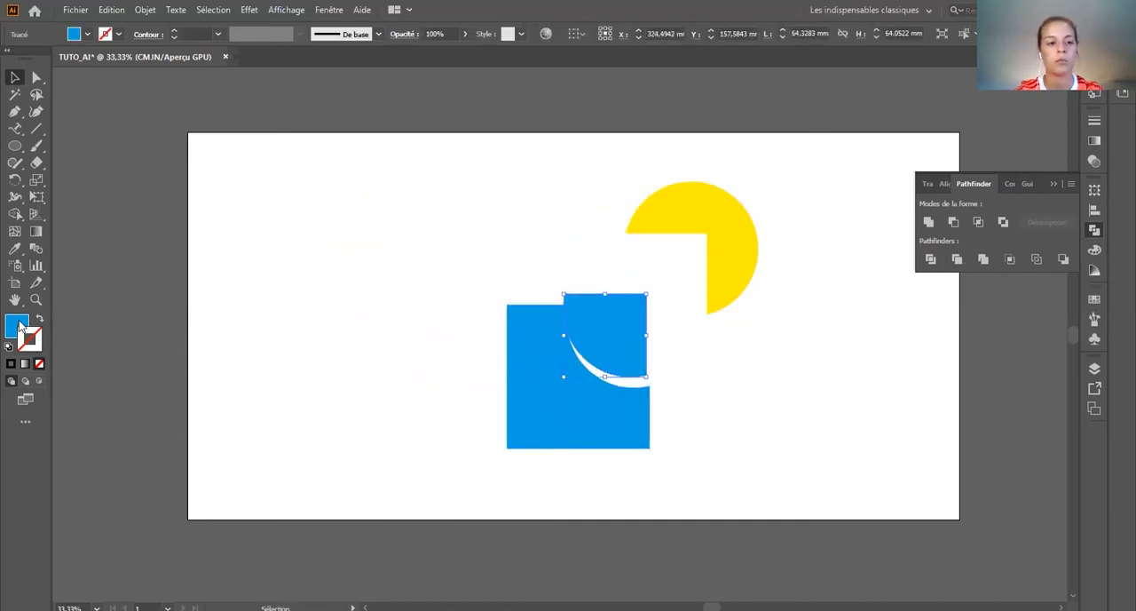
# Step: Change the fill of the overlap piece to orange
pyautogui.click(19, 327)
pyautogui.click(914, 225)
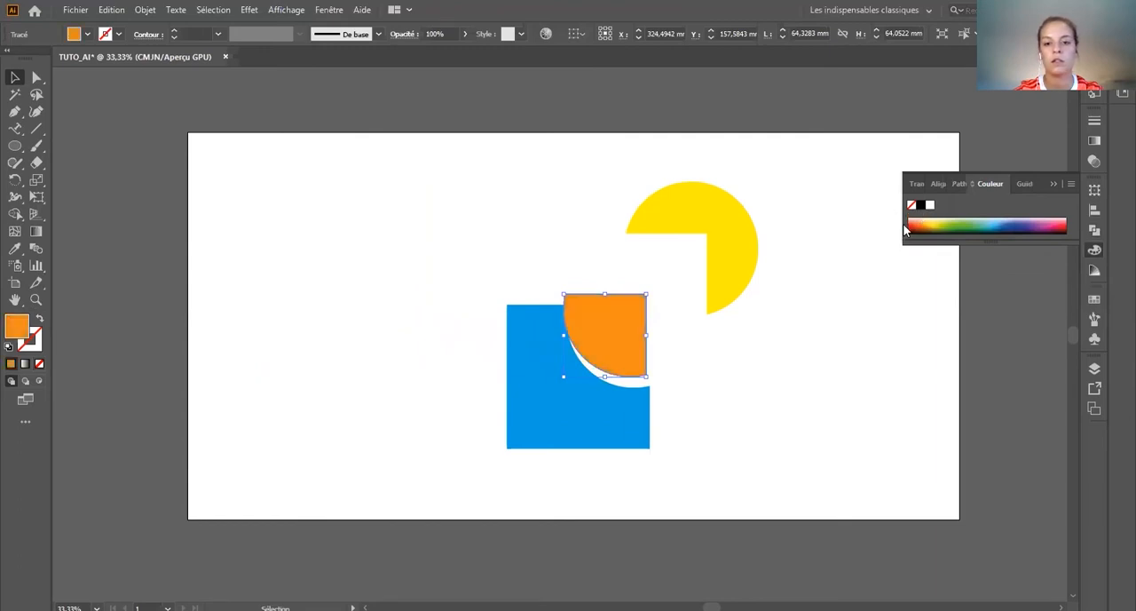
pyautogui.click(350, 231)
# Step: Arrange the orange, blue and yellow pieces in their original layout with gaps between them, and clear the selection
pyautogui.moveTo(637, 343); pyautogui.dragTo(472, 280)
pyautogui.click(788, 371)
pyautogui.moveTo(571, 412); pyautogui.dragTo(381, 345)
pyautogui.moveTo(717, 308); pyautogui.dragTo(512, 278)
pyautogui.moveTo(441, 363); pyautogui.dragTo(449, 368)
pyautogui.click(586, 373)
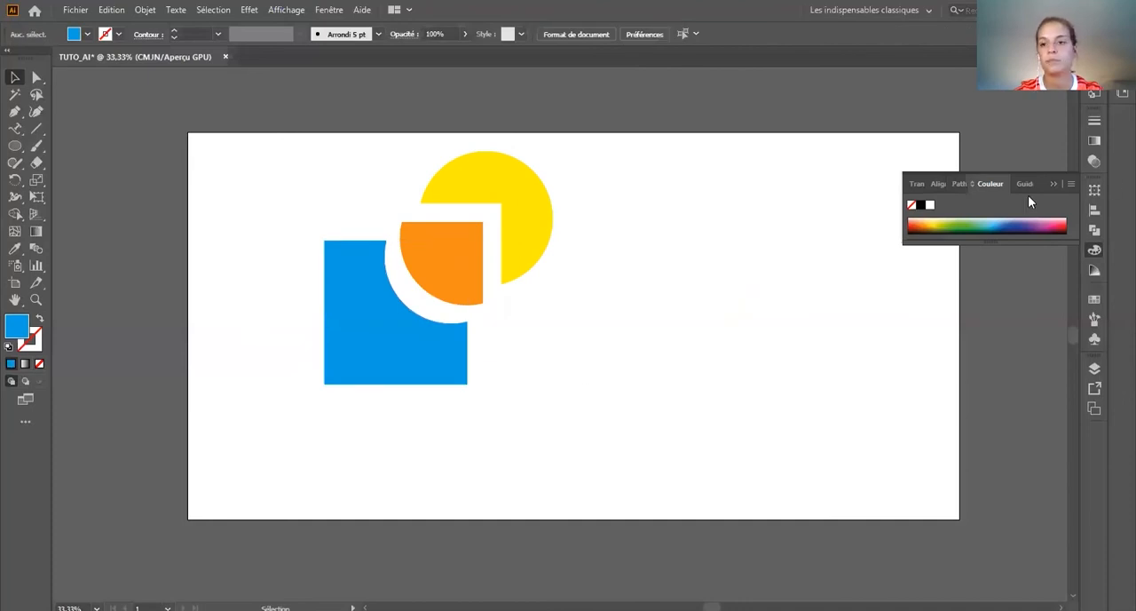
# Step: Undo the ungrouping, recolouring and moves of the divided pieces, and delete the shapes from the artboard
pyautogui.hotkey('ctrl', 'z')
pyautogui.hotkey('ctrl', 'z')
pyautogui.hotkey('ctrl', 'z')
pyautogui.hotkey('ctrl', 'z')
pyautogui.hotkey('ctrl', 'z')
pyautogui.hotkey('ctrl', 'z')
pyautogui.hotkey('ctrl', 'z')
pyautogui.hotkey('ctrl', 'z')
pyautogui.hotkey('ctrl', 'z')
pyautogui.hotkey('ctrl', 'z')
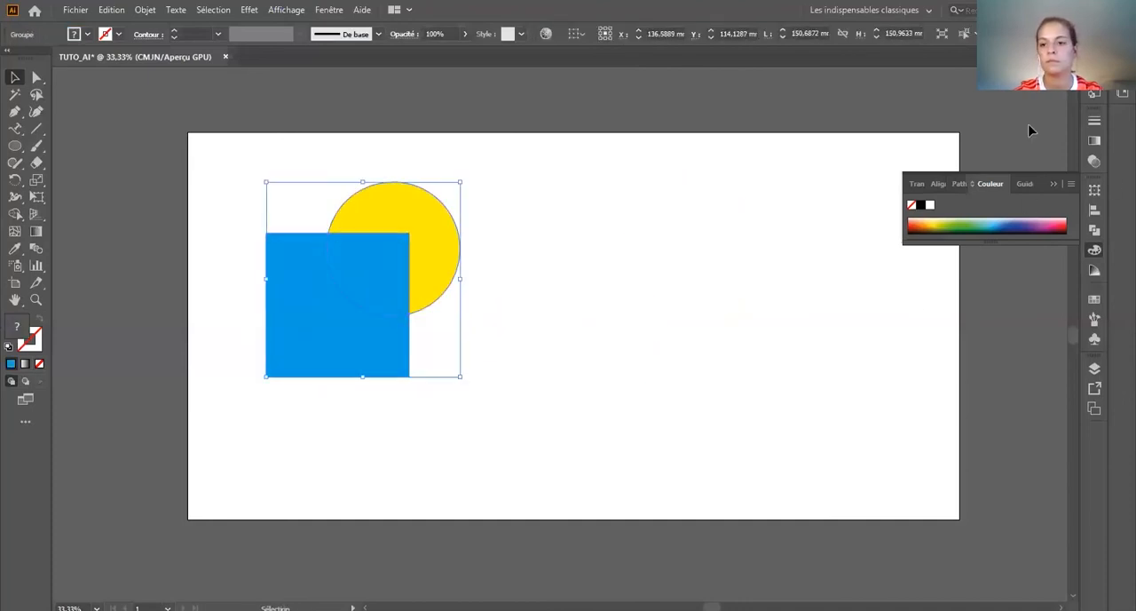
pyautogui.click(960, 184)
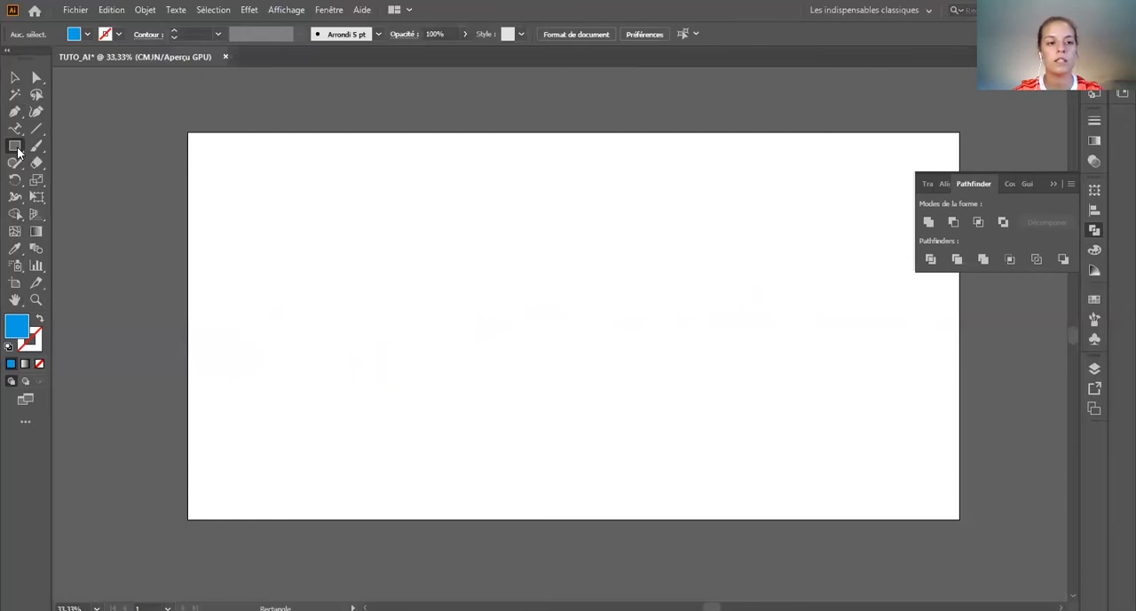
# Step: Draw two separate blue circles, one about 137 mm and one about 66 mm in diameter
pyautogui.click(18, 151)
pyautogui.click(55, 177)
pyautogui.moveTo(359, 240); pyautogui.dragTo(536, 417)
pyautogui.moveTo(613, 305); pyautogui.dragTo(700, 388)
# Step: Swap the fill and stroke of both circles so they are blue outlines without a fill
pyautogui.click(15, 79)
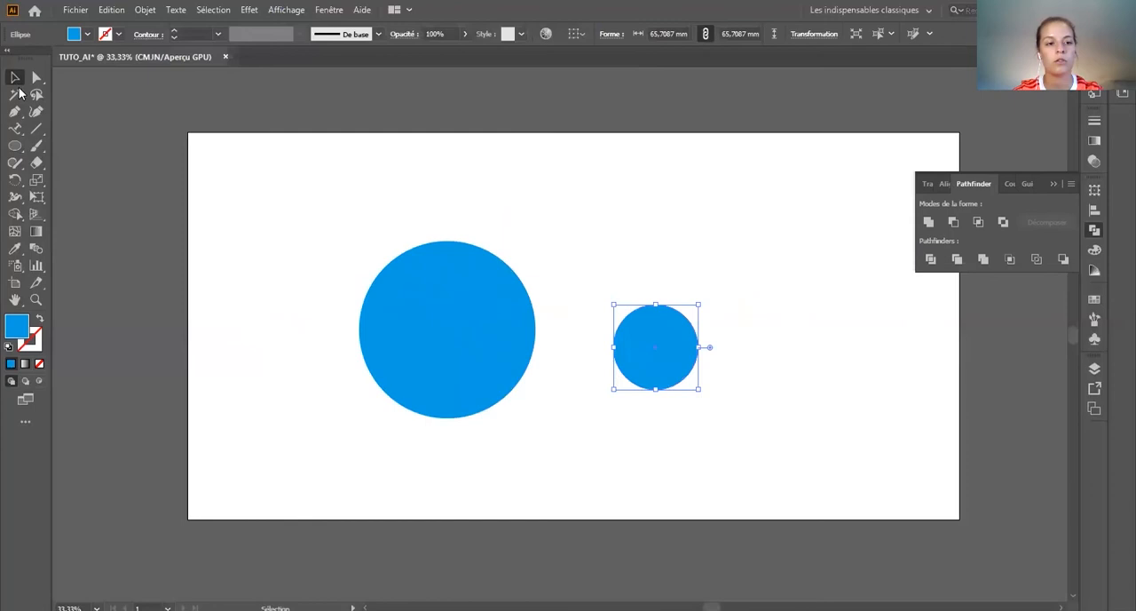
pyautogui.keyDown('shift'); pyautogui.click(461, 356); pyautogui.keyUp('shift')
pyautogui.click(40, 319)
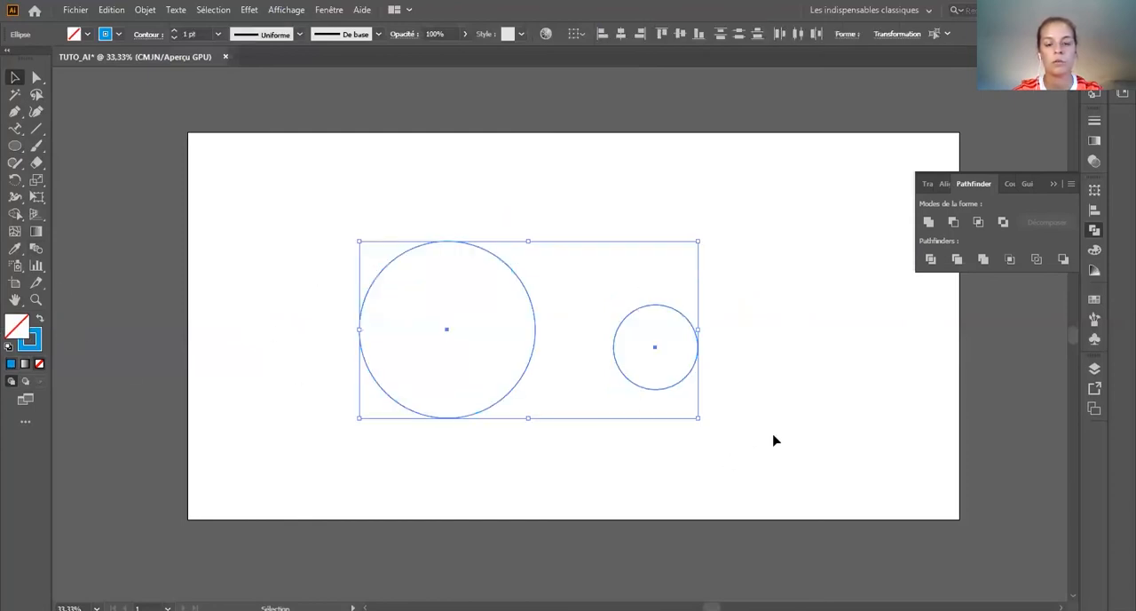
# Step: Centre the two circles on each other horizontally and vertically, and give the large circle a blue fill without a stroke
pyautogui.click(943, 183)
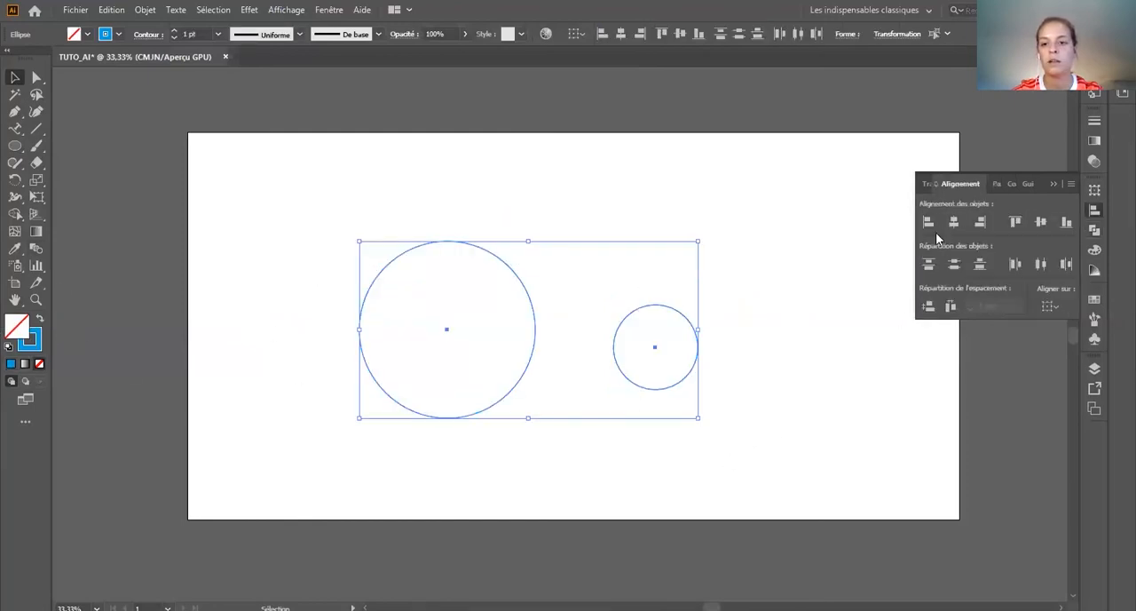
pyautogui.click(980, 222)
pyautogui.click(1042, 221)
pyautogui.click(705, 363)
pyautogui.click(640, 337)
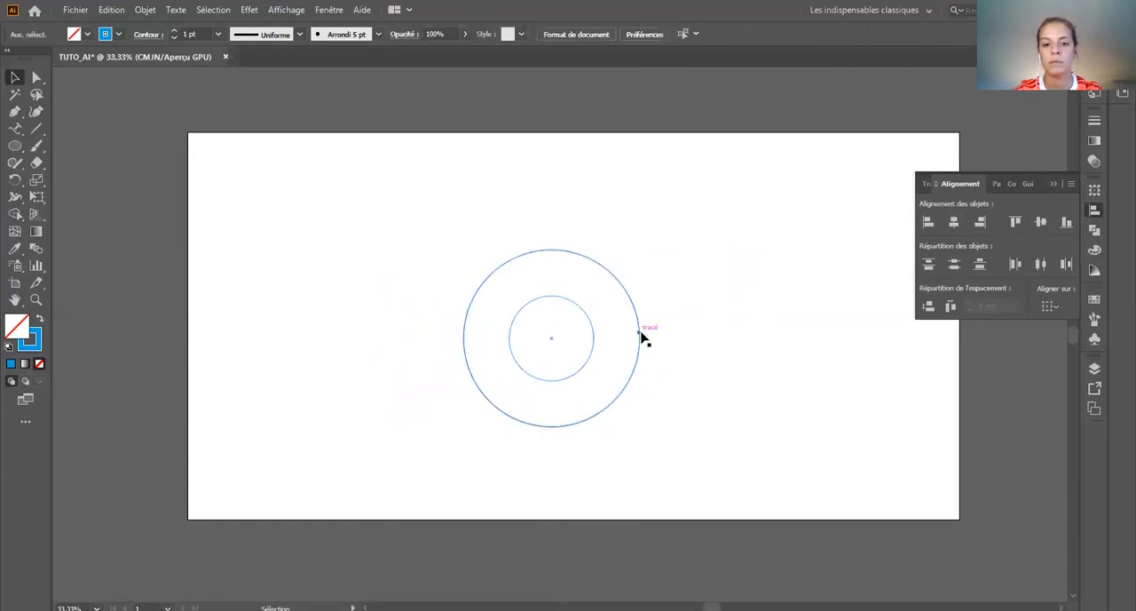
pyautogui.click(36, 319)
# Step: Exclude the small circle from the large one with Pathfinder, and give the resulting ring a blue fill without a stroke
pyautogui.moveTo(364, 342)
pyautogui.mouseDown()
pyautogui.moveTo(538, 344)
pyautogui.moveTo(758, 374)
pyautogui.mouseUp()
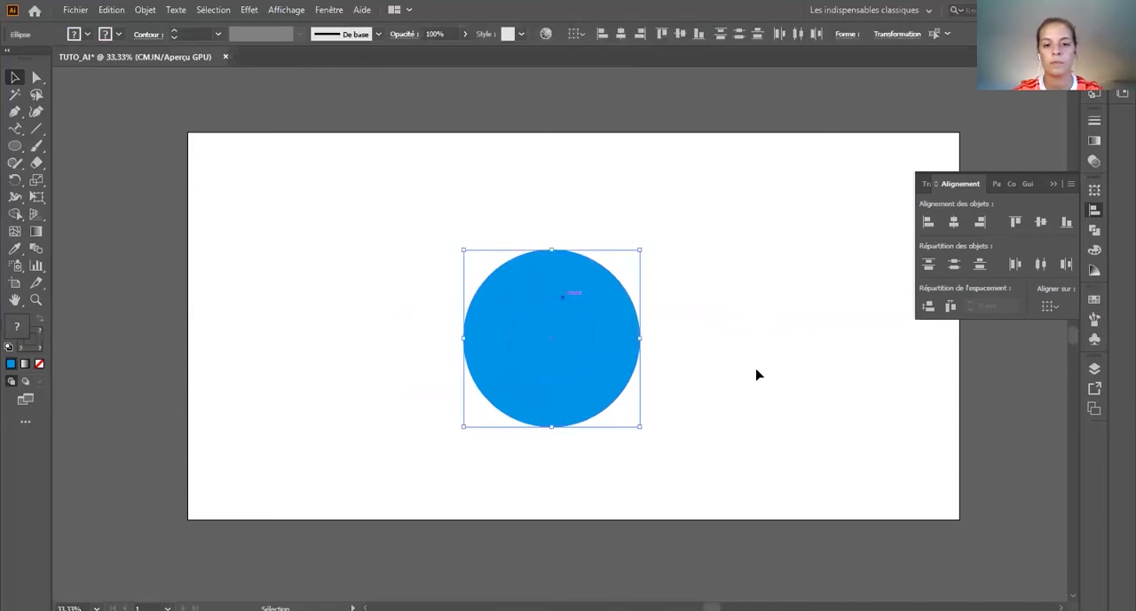
pyautogui.click(928, 185)
pyautogui.click(992, 184)
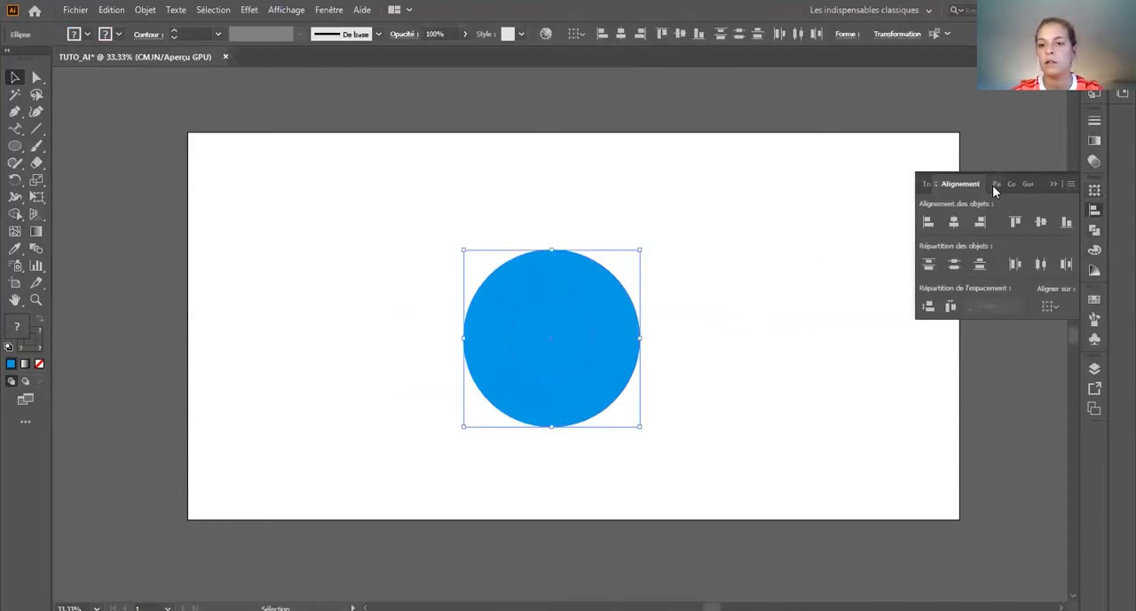
pyautogui.click(993, 184)
pyautogui.click(1006, 222)
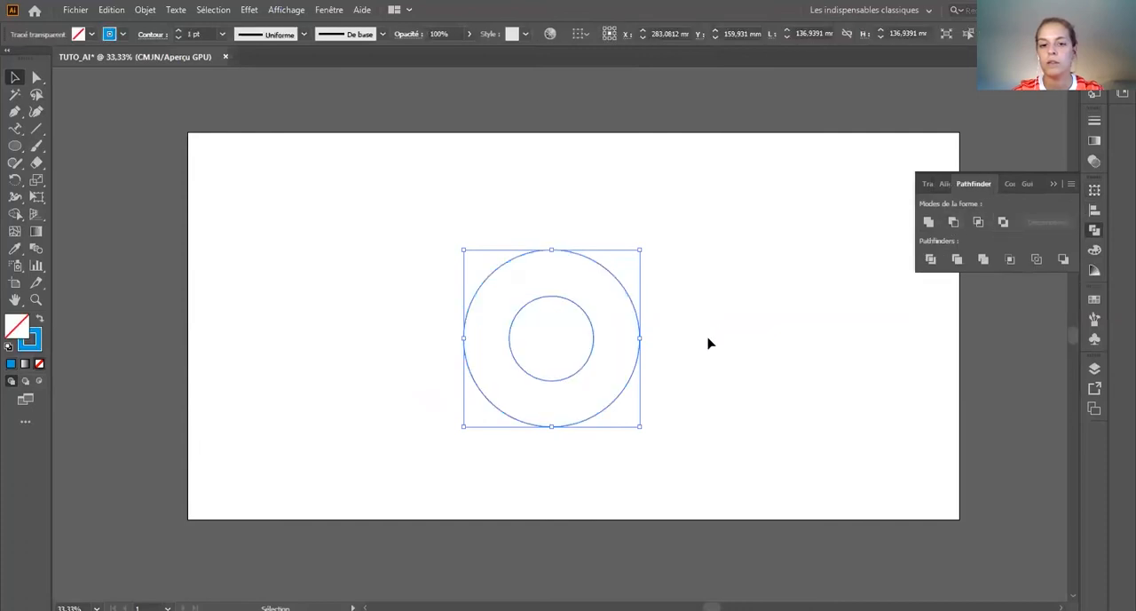
pyautogui.click(39, 320)
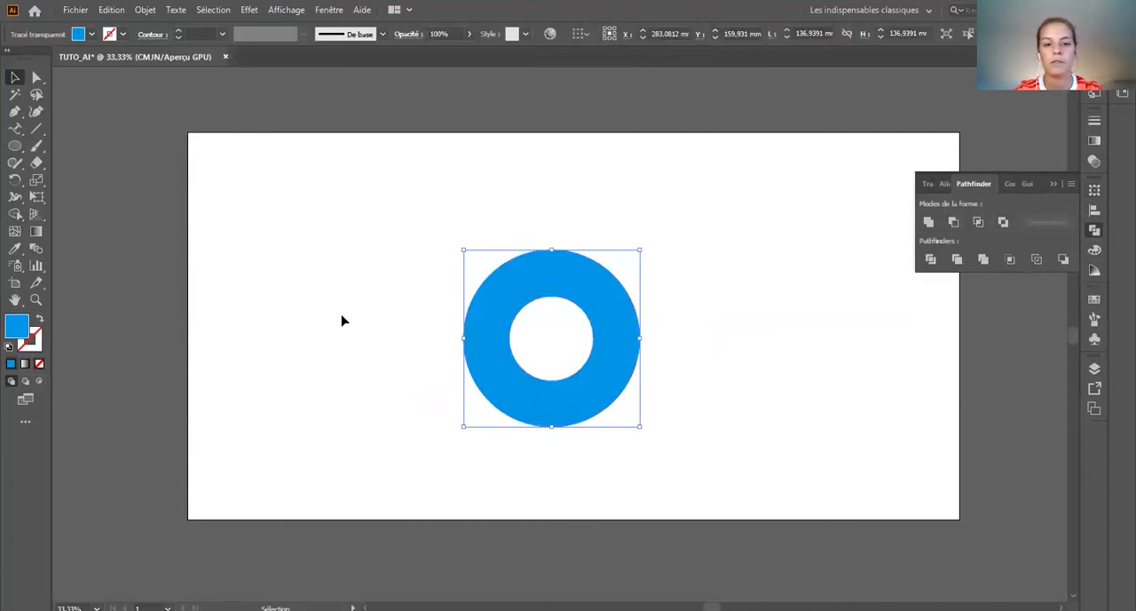
# Step: Move the ring to the artboard's upper edge and back down, and delete it
pyautogui.click(342, 319)
pyautogui.moveTo(467, 322); pyautogui.dragTo(347, 205)
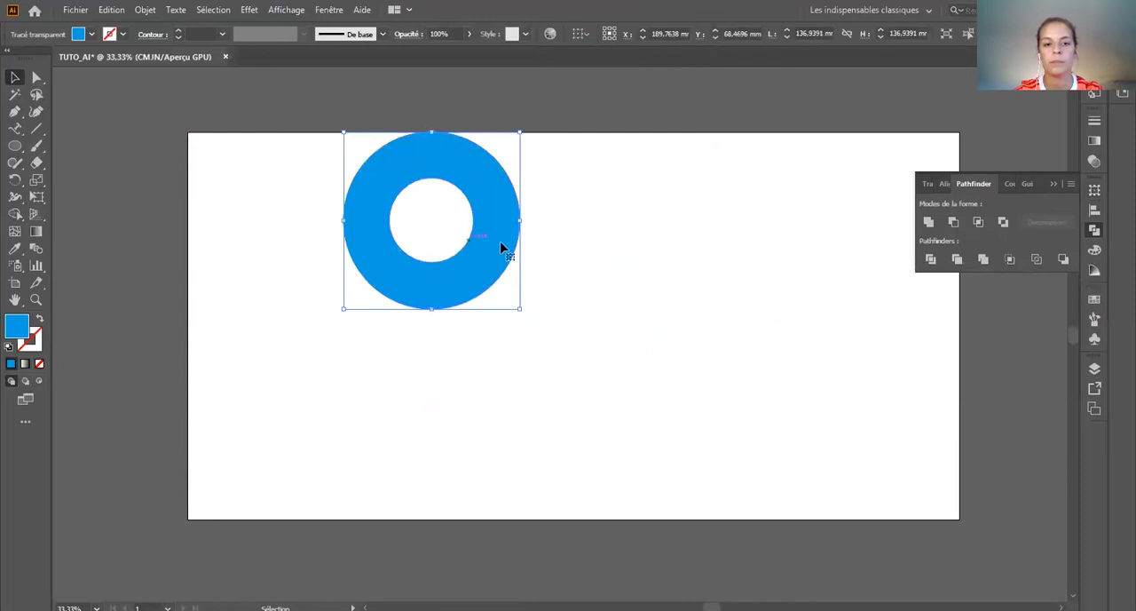
pyautogui.click(568, 282)
pyautogui.moveTo(505, 233); pyautogui.dragTo(520, 292)
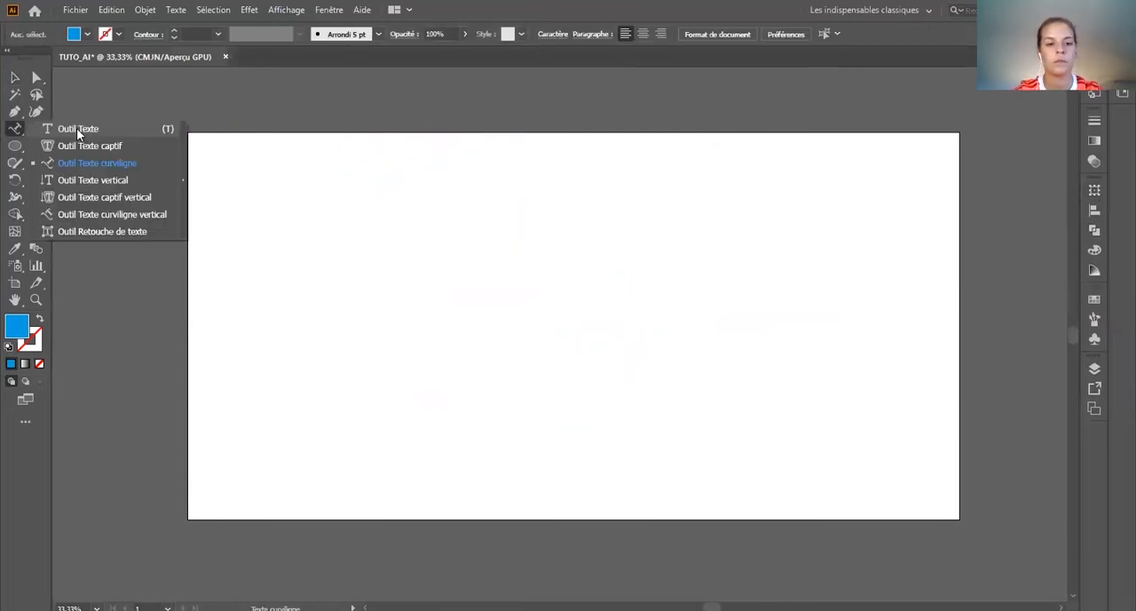
# Step: Create a wide text area on the artboard and replace its placeholder text with TUTO
pyautogui.click(76, 129)
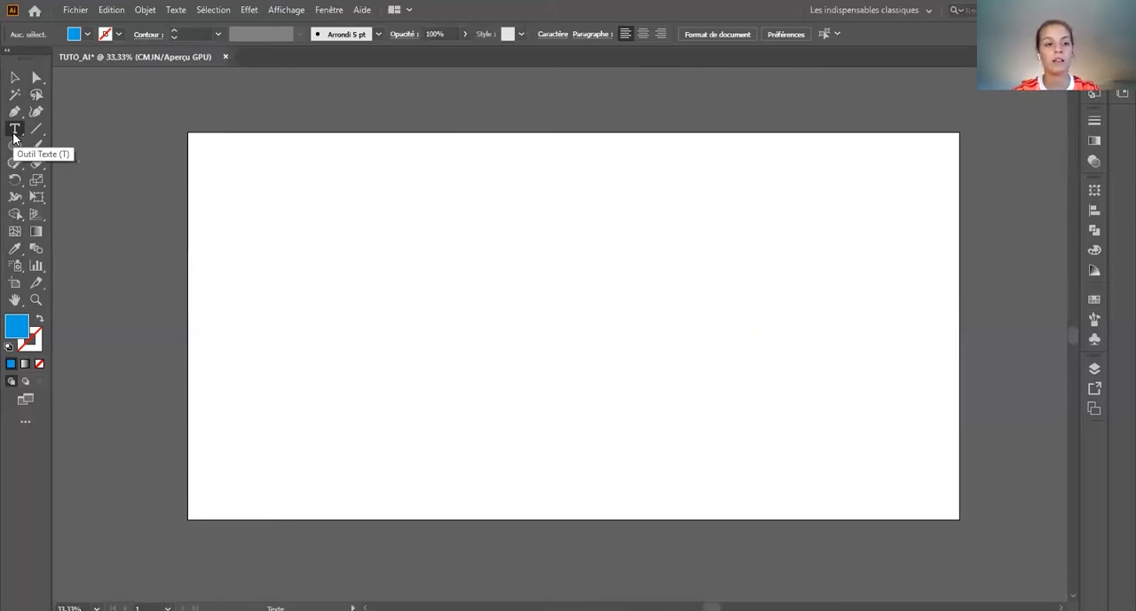
pyautogui.moveTo(235, 238); pyautogui.dragTo(643, 343)
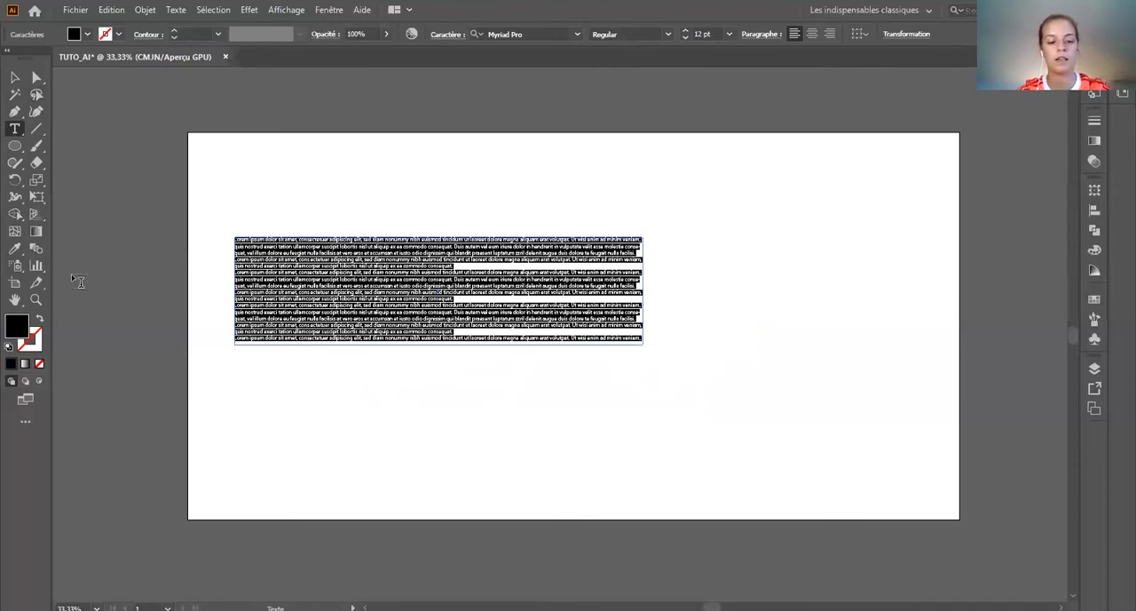
pyautogui.press('BackSpace')
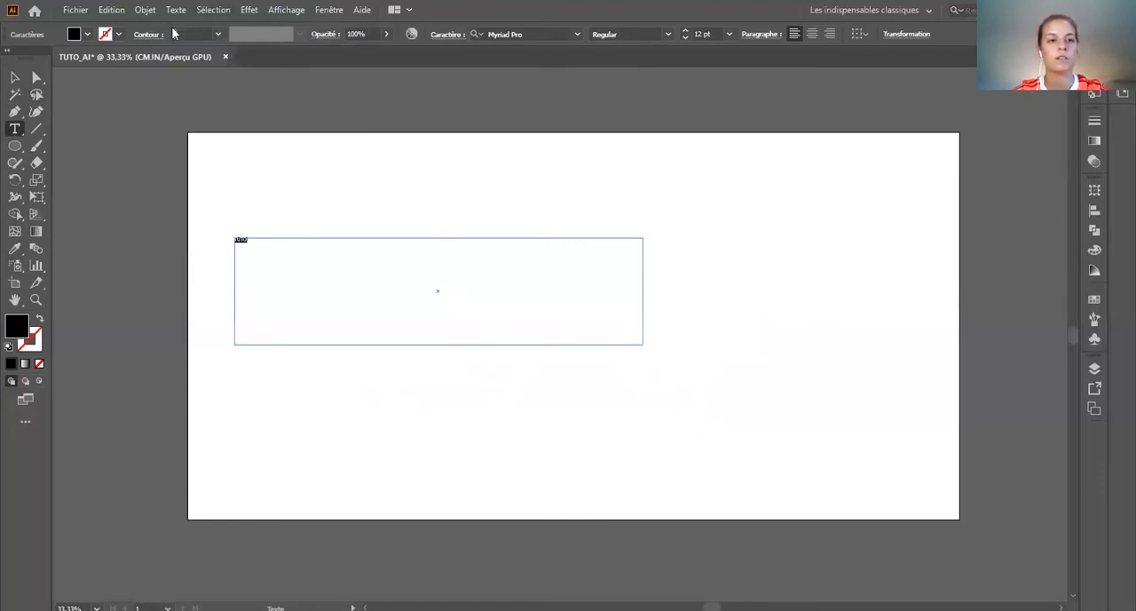
# Step: Enlarge the TUTO text to 67 pt and set its font to Poetsen One
pyautogui.click(685, 31)
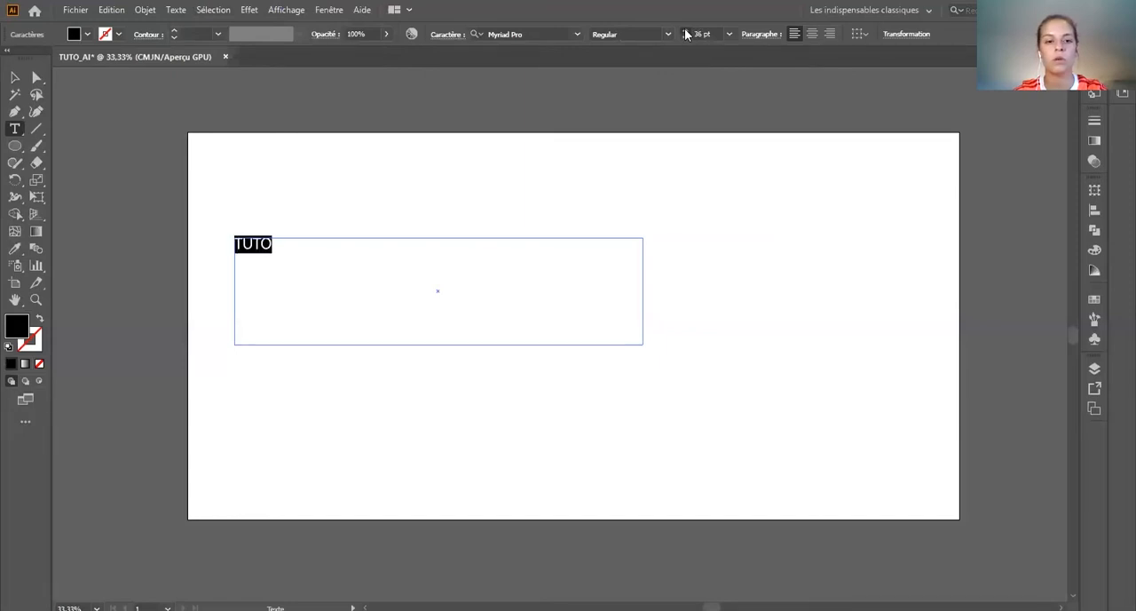
pyautogui.click(578, 33)
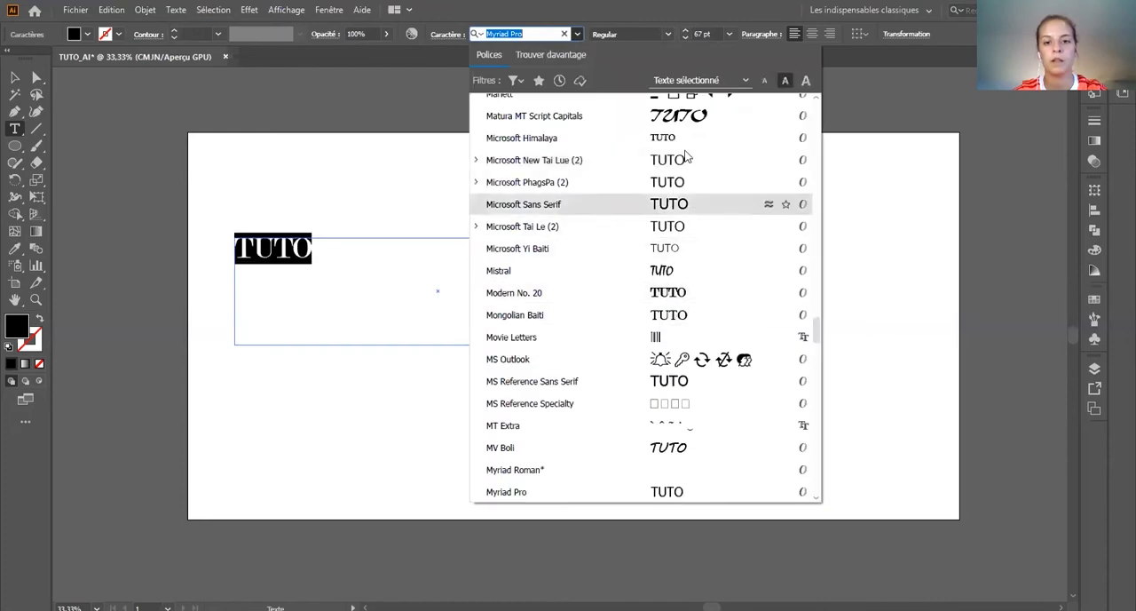
pyautogui.scroll(-5, 682, 162)
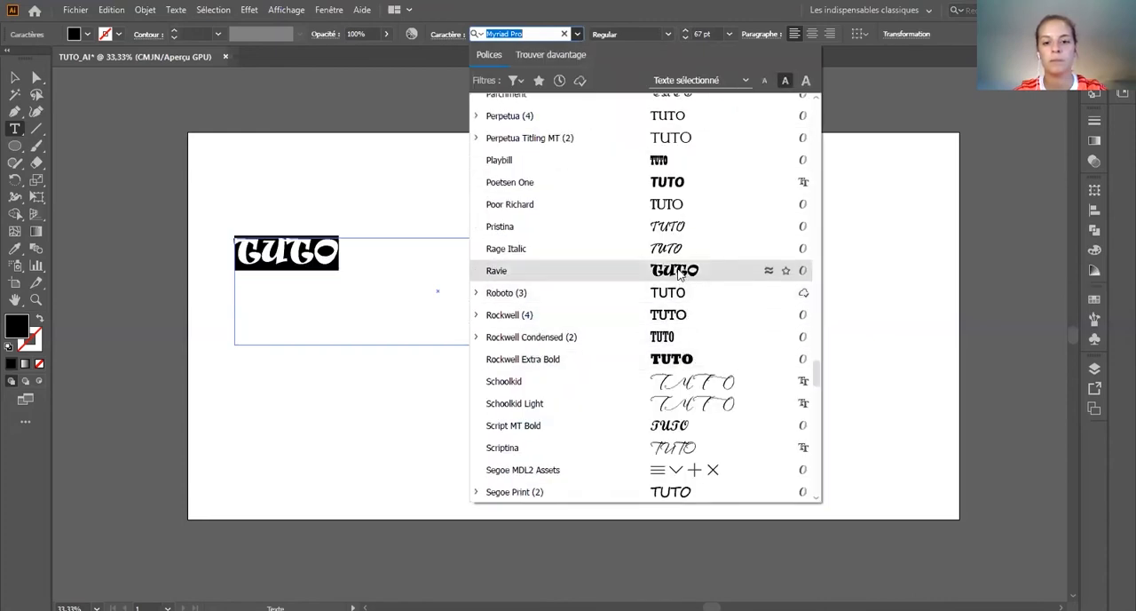
pyautogui.click(677, 183)
# Step: Set the font size of the TUTO text to 200 pt
pyautogui.click(685, 30)
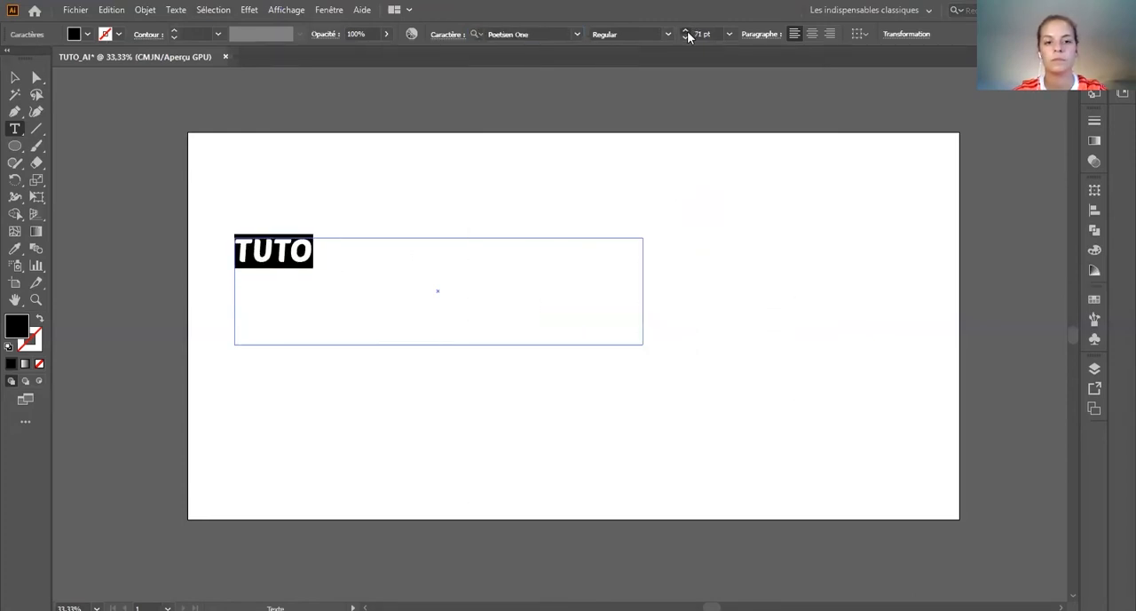
pyautogui.click(703, 33)
pyautogui.write('200')
pyautogui.press('Return')
# Step: Reposition the TUTO text area slightly to the right and down on the artboard
pyautogui.click(15, 77)
pyautogui.moveTo(446, 269); pyautogui.dragTo(583, 269)
pyautogui.click(485, 182)
pyautogui.moveTo(512, 285); pyautogui.dragTo(423, 293)
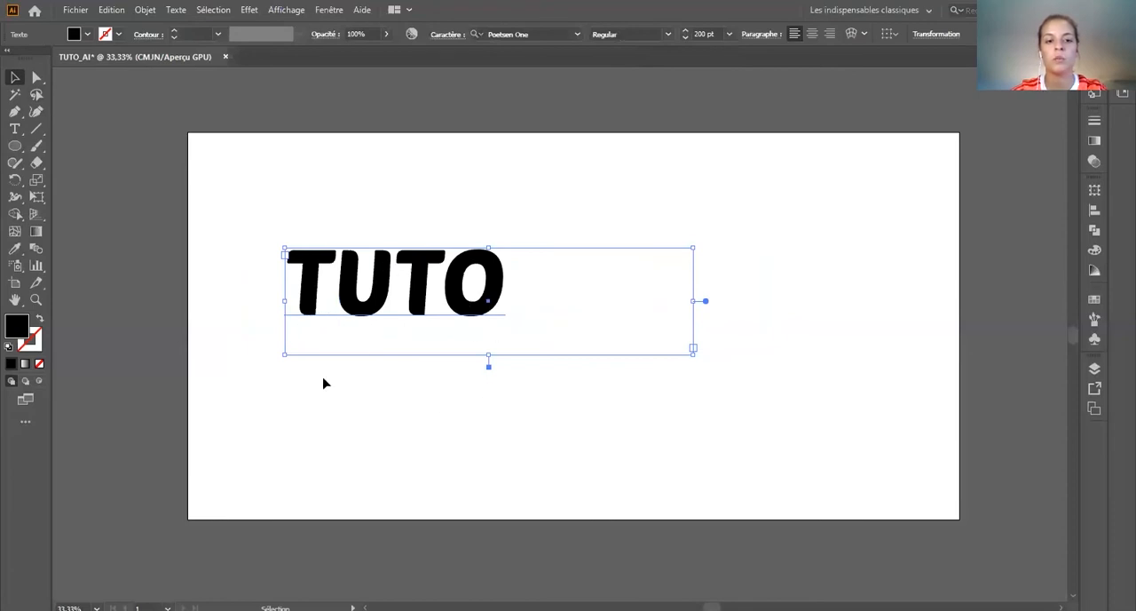
# Step: Convert the TUTO text to outlines and move it near the middle height of the artboard
pyautogui.rightClick(351, 295)
pyautogui.click(400, 388)
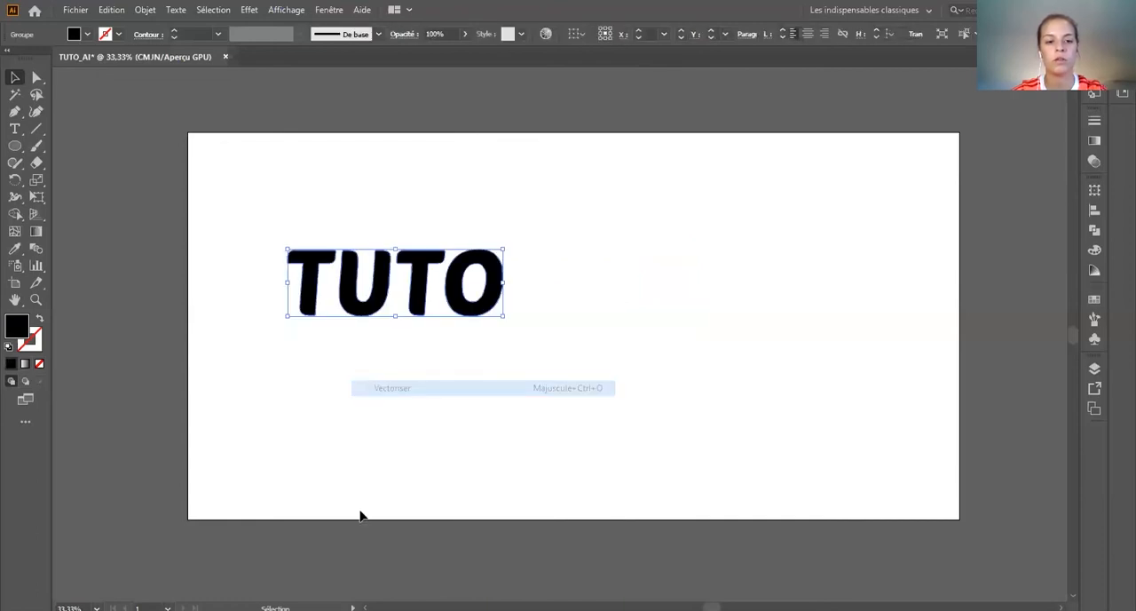
pyautogui.click(409, 376)
pyautogui.moveTo(312, 294); pyautogui.dragTo(446, 254)
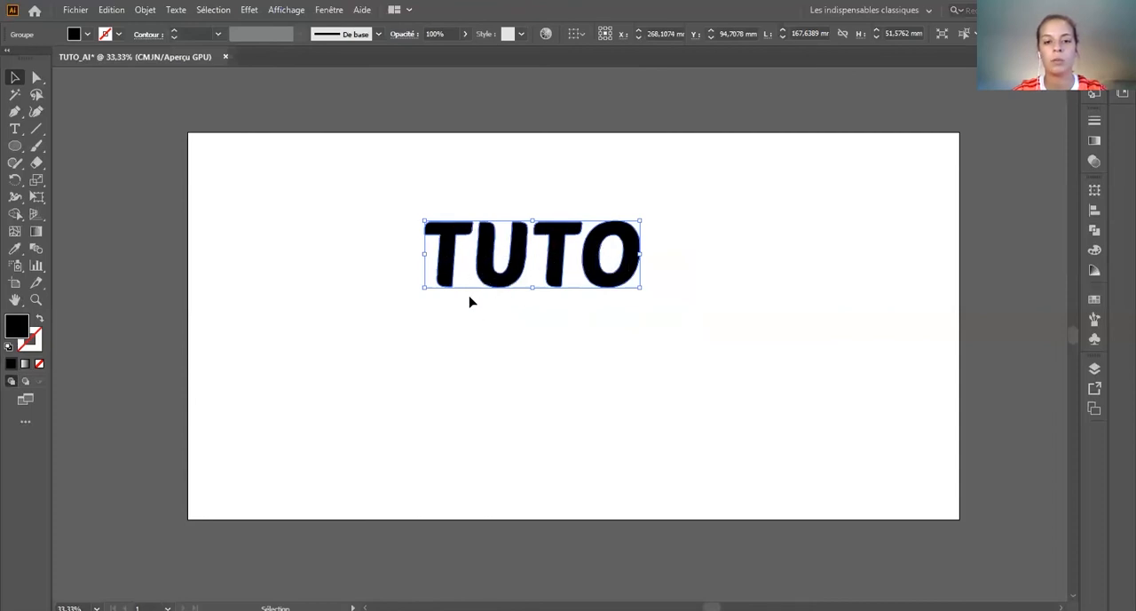
pyautogui.moveTo(513, 271); pyautogui.dragTo(440, 342)
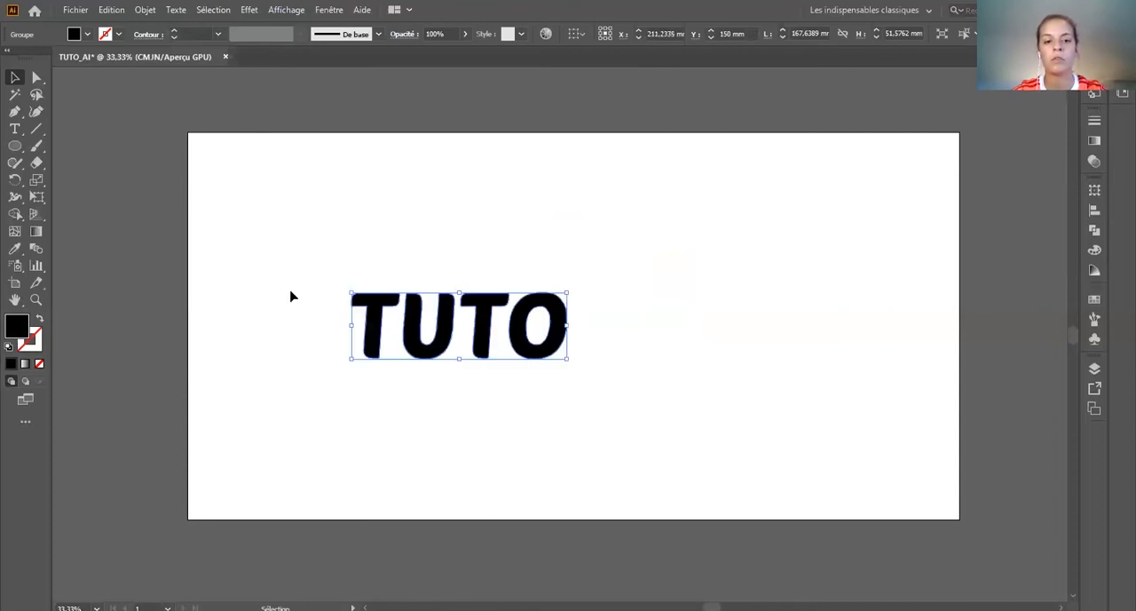
# Step: Ungroup the outlined TUTO letters and shift the O and the U slightly down
pyautogui.rightClick(417, 332)
pyautogui.click(471, 451)
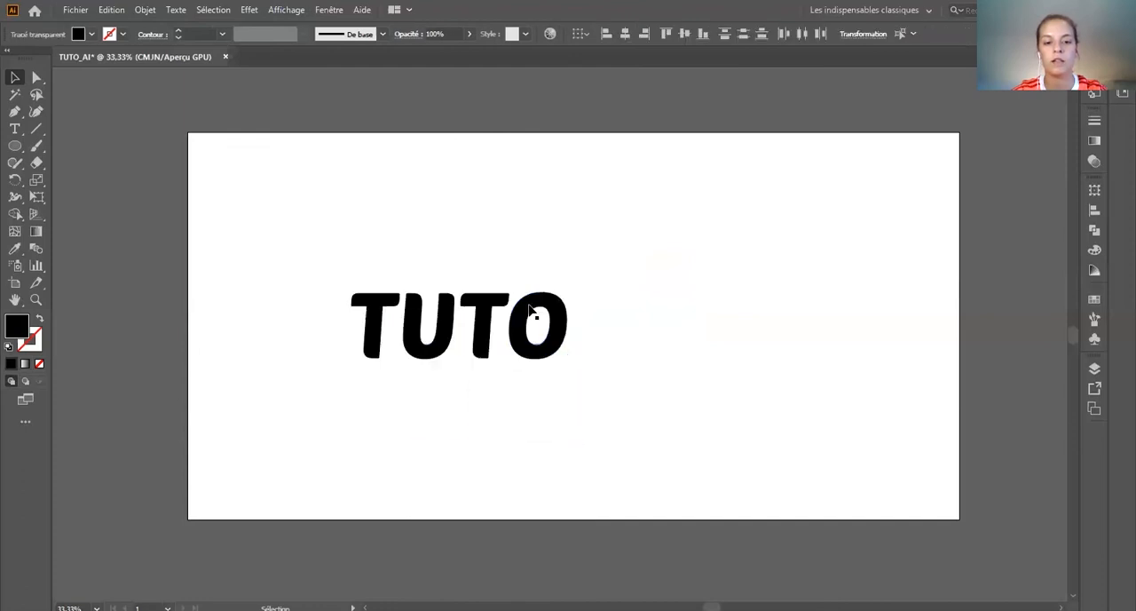
pyautogui.moveTo(523, 348); pyautogui.dragTo(523, 367)
pyautogui.moveTo(441, 354); pyautogui.dragTo(436, 375)
pyautogui.click(701, 418)
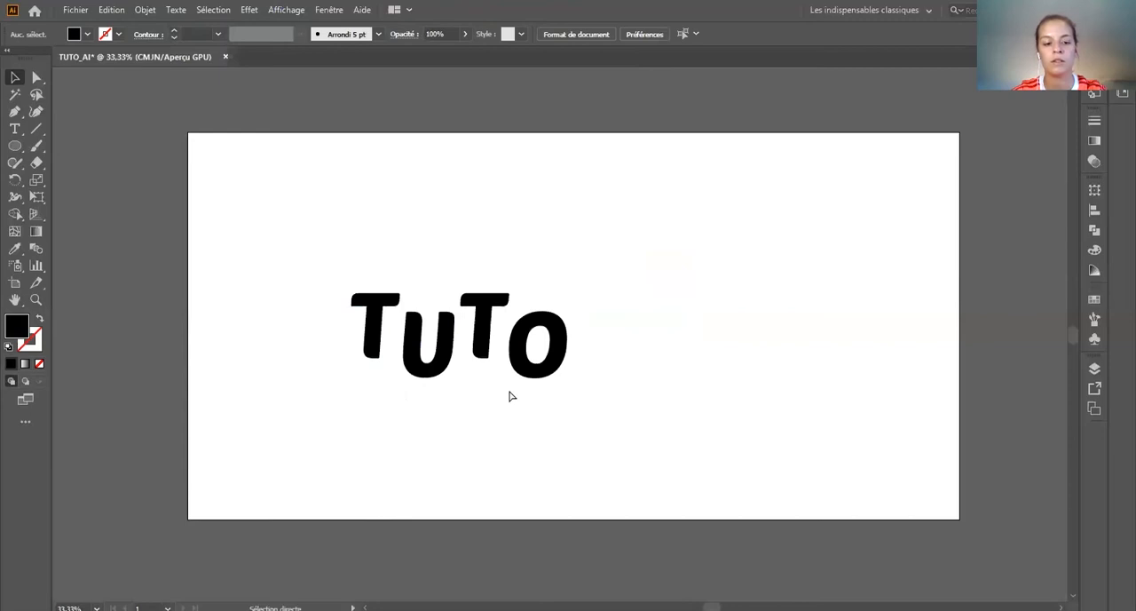
# Step: Undo both letter moves and the ungrouping of the TUTO outlines, and clear the selection
pyautogui.hotkey('ctrl', 'z')
pyautogui.hotkey('ctrl', 'z')
pyautogui.hotkey('ctrl', 'z')
pyautogui.click(692, 423)
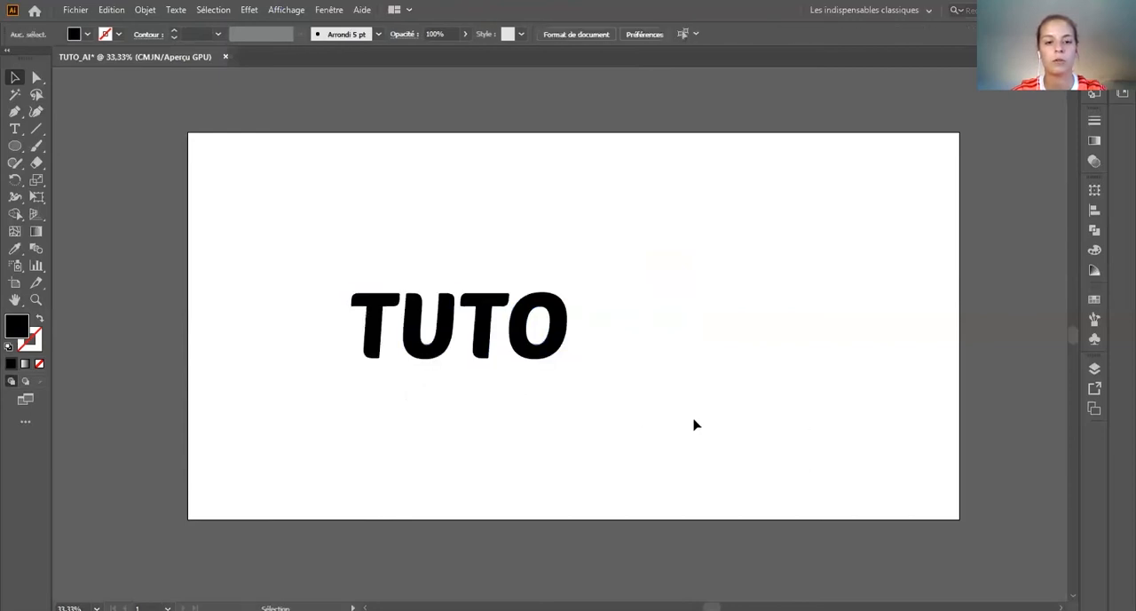
# Step: Draw a circle about 179 mm in diameter to the right of TUTO and fill it with blue
pyautogui.click(13, 146)
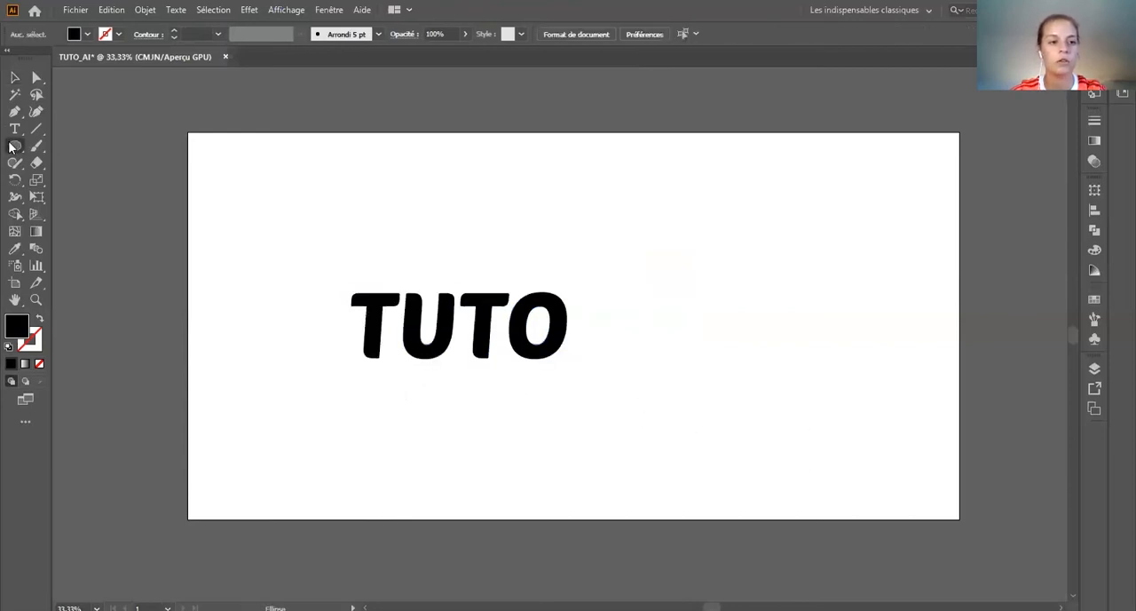
pyautogui.click(14, 146)
pyautogui.click(96, 181)
pyautogui.moveTo(604, 198); pyautogui.dragTo(833, 400)
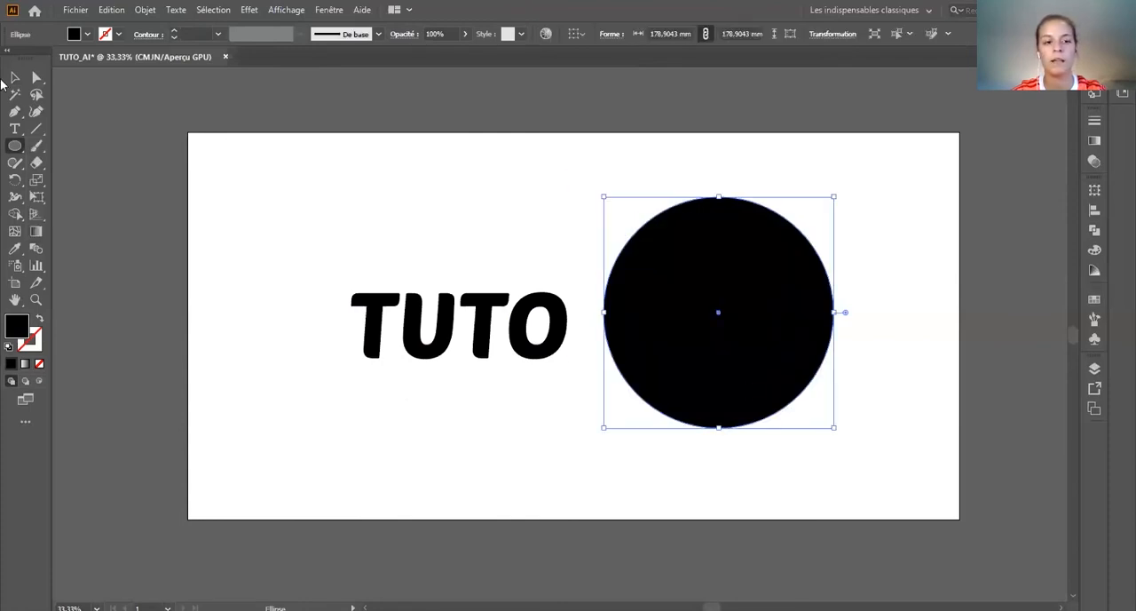
pyautogui.click(86, 35)
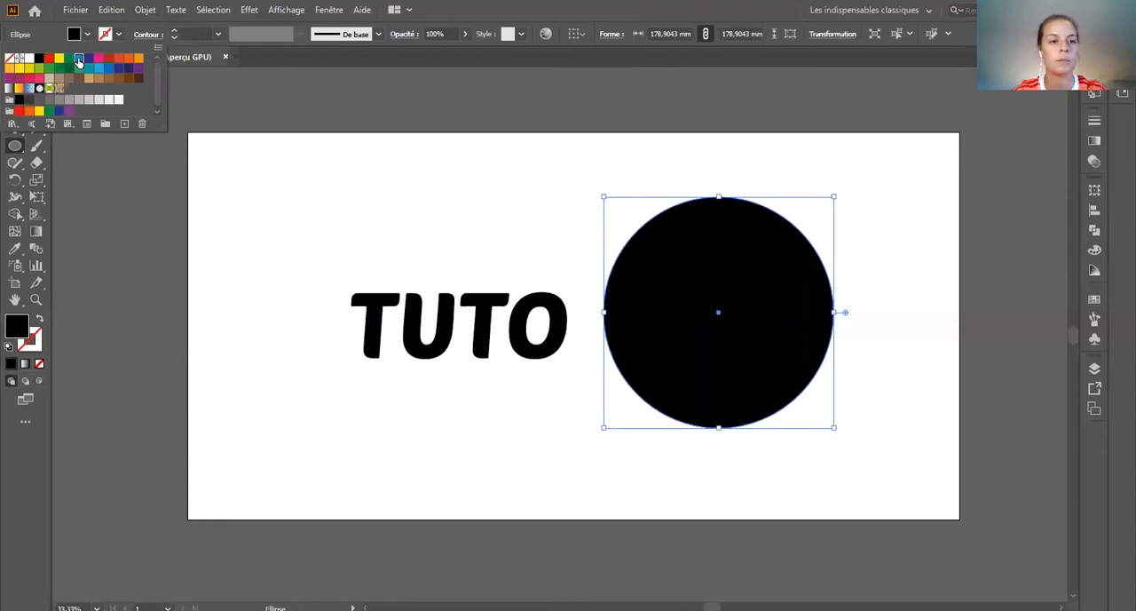
pyautogui.click(79, 57)
# Step: Align the TUTO outlines and the blue circle on their horizontal and vertical centres
pyautogui.press('v')
pyautogui.moveTo(294, 251); pyautogui.dragTo(573, 372)
pyautogui.keyDown('shift'); pyautogui.click(717, 362); pyautogui.keyUp('shift')
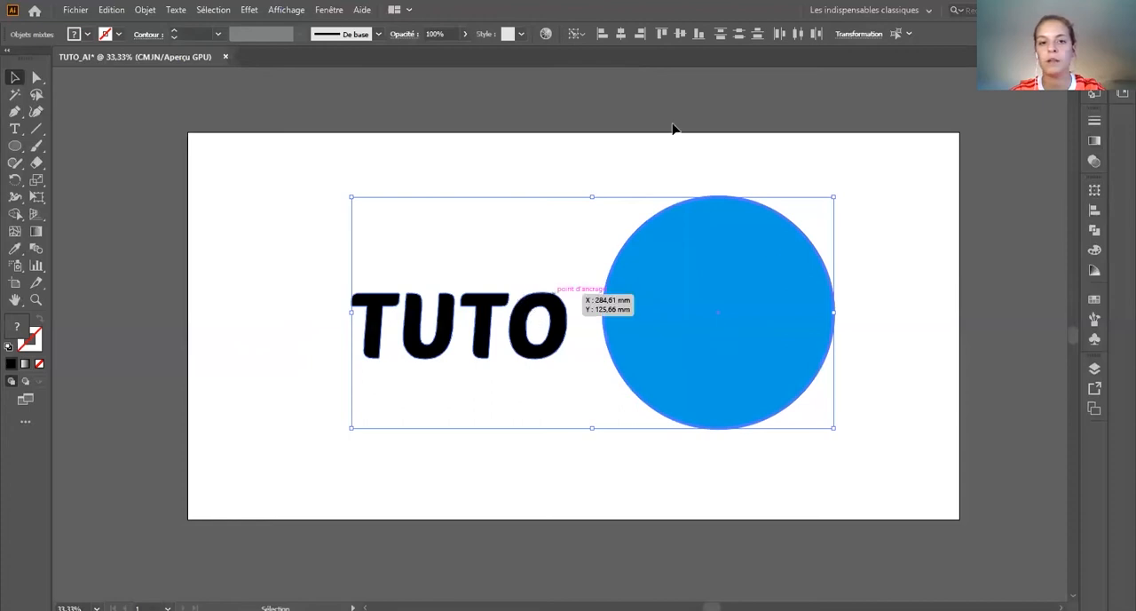
pyautogui.click(621, 34)
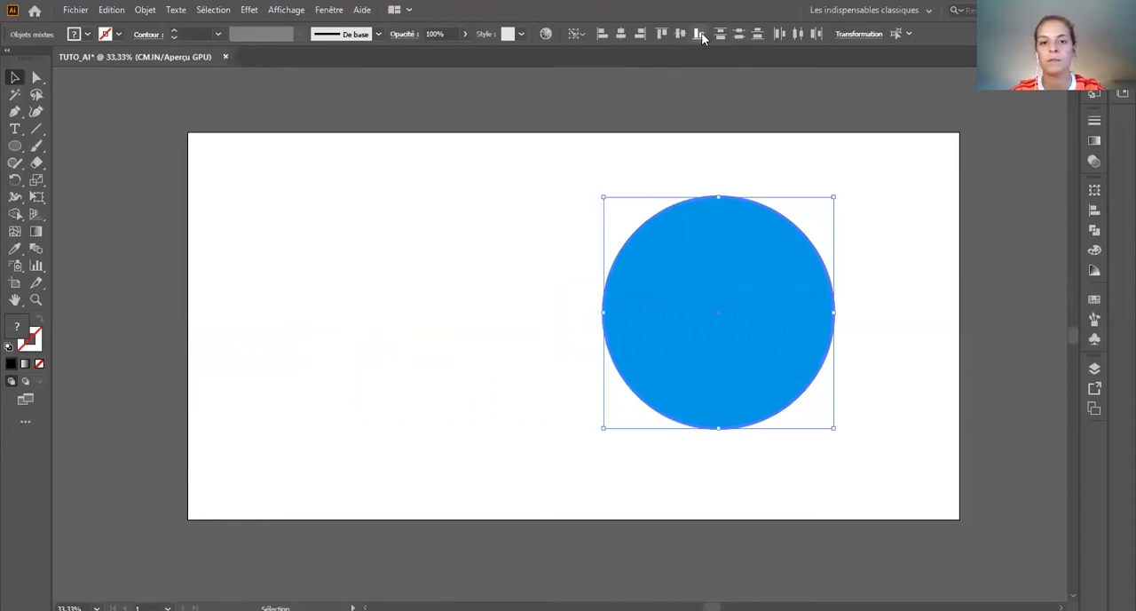
pyautogui.click(700, 33)
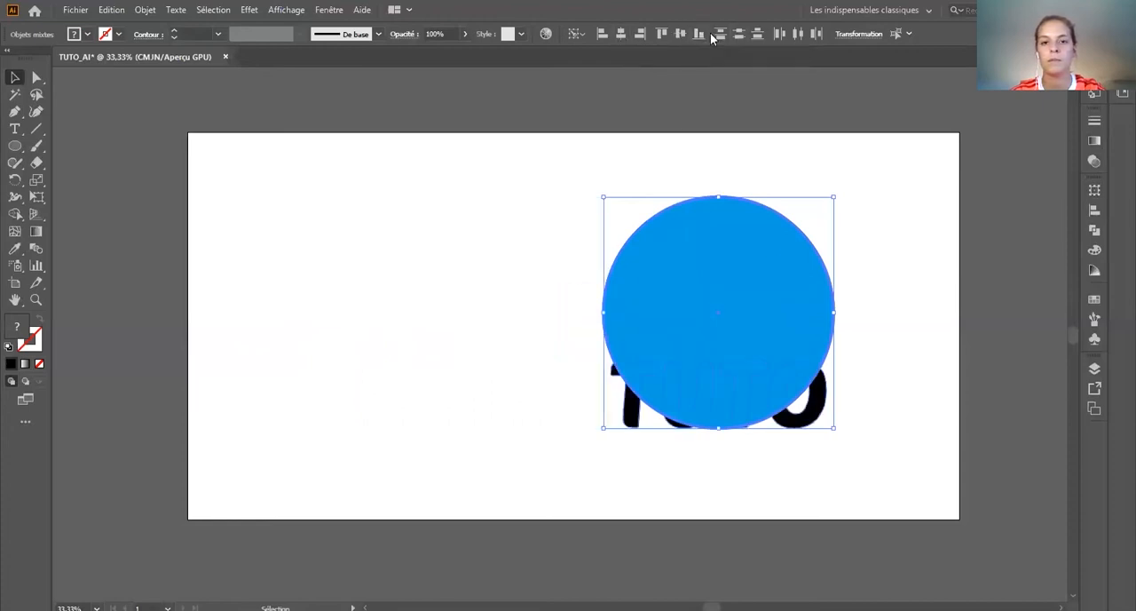
pyautogui.click(681, 34)
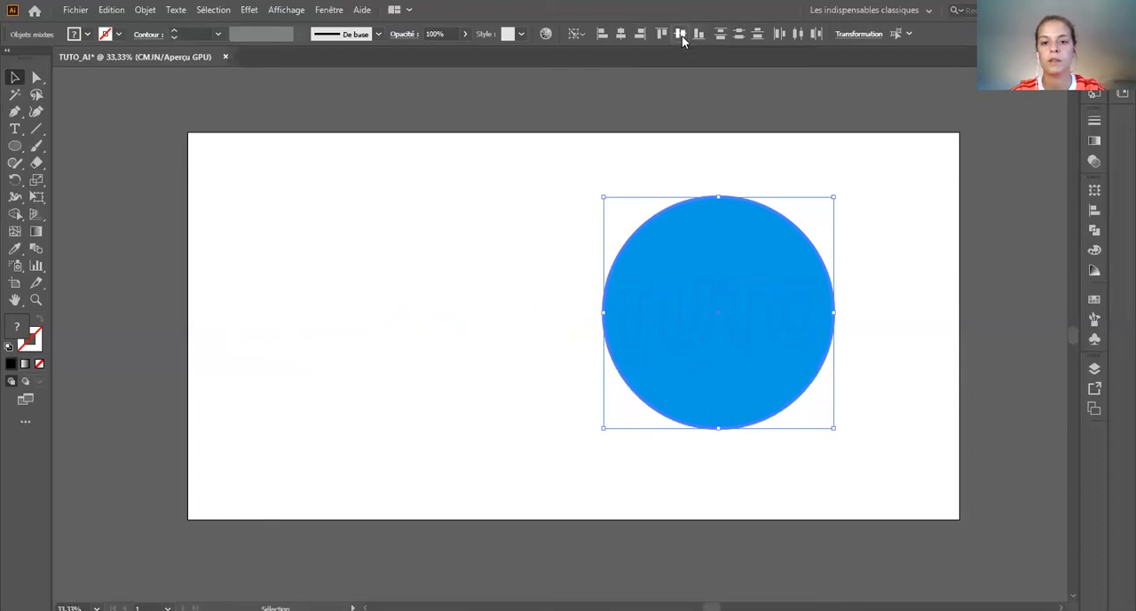
# Step: Knock TUTO out of the blue circle with the Pathfinder Exclude mode and clear the artboard
pyautogui.click(534, 209)
pyautogui.moveTo(895, 436); pyautogui.dragTo(552, 218)
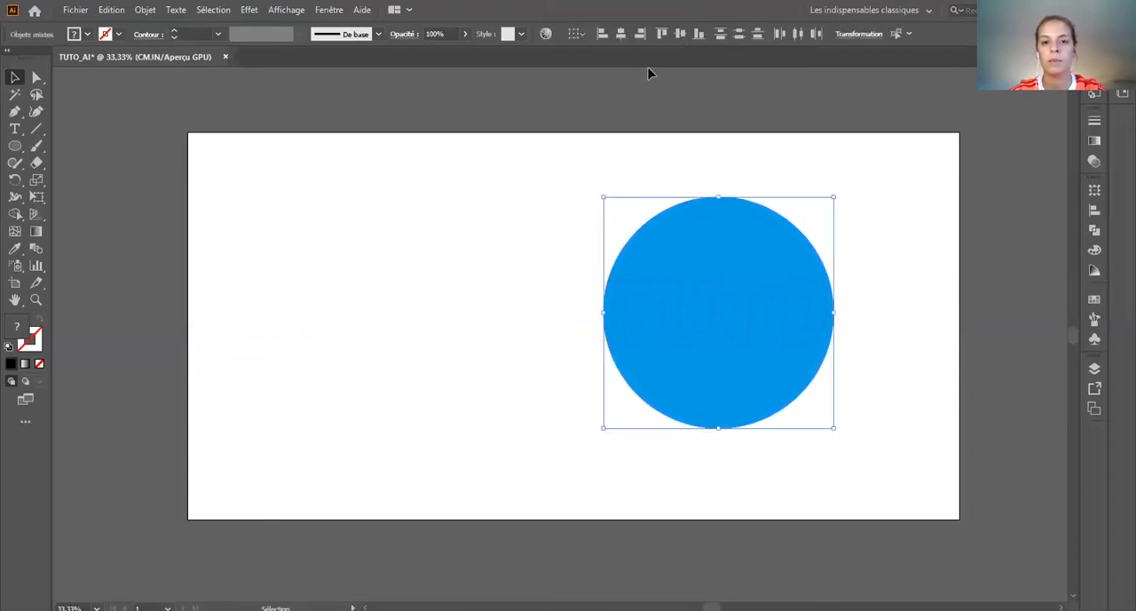
pyautogui.click(1095, 230)
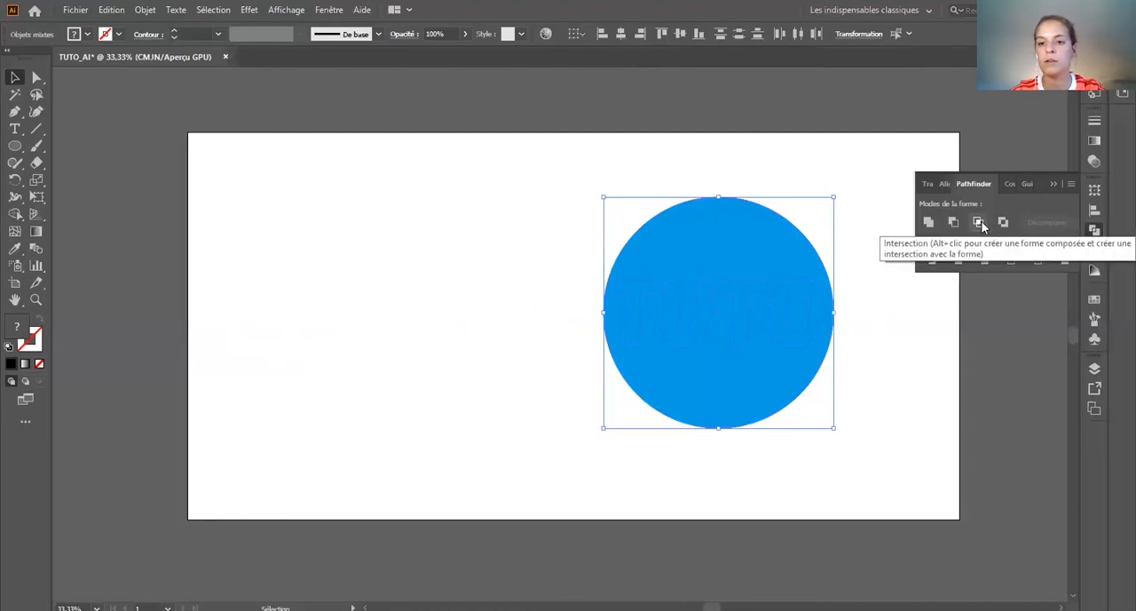
pyautogui.click(1003, 222)
pyautogui.moveTo(695, 401); pyautogui.dragTo(264, 224)
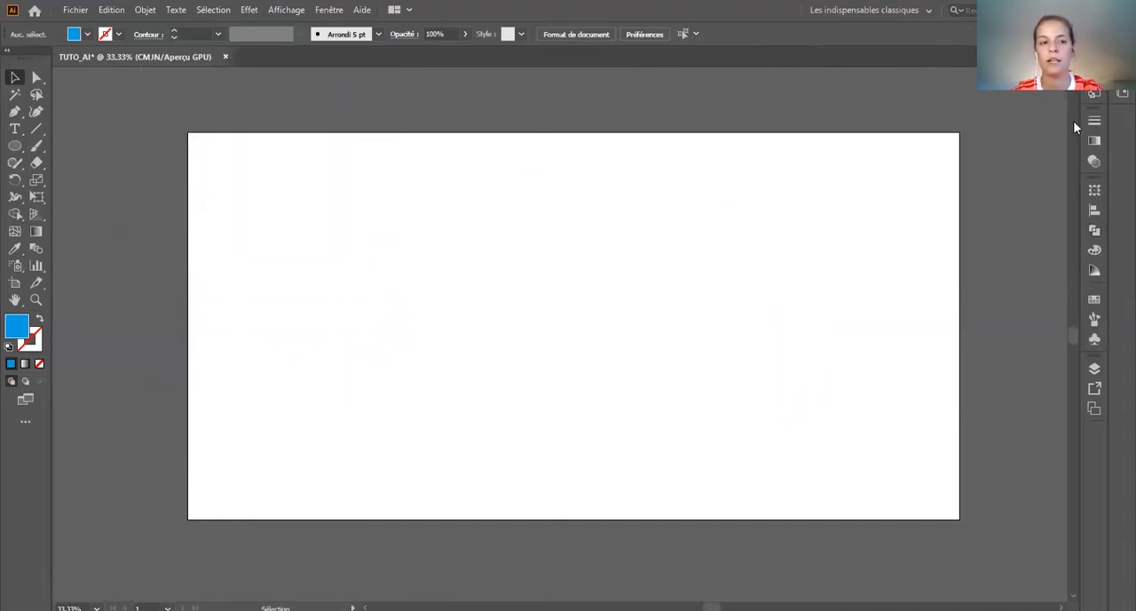
# Step: Draw a six-point zigzag across the artboard with the Pen tool and swap its fill and stroke colours
pyautogui.click(14, 117)
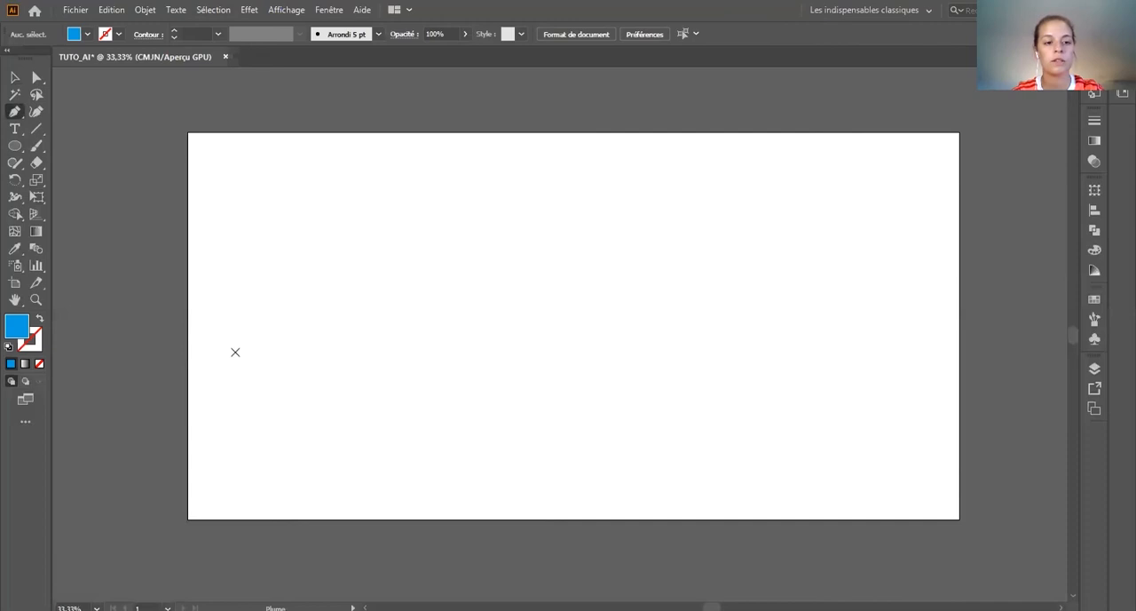
pyautogui.click(352, 233)
pyautogui.click(540, 391)
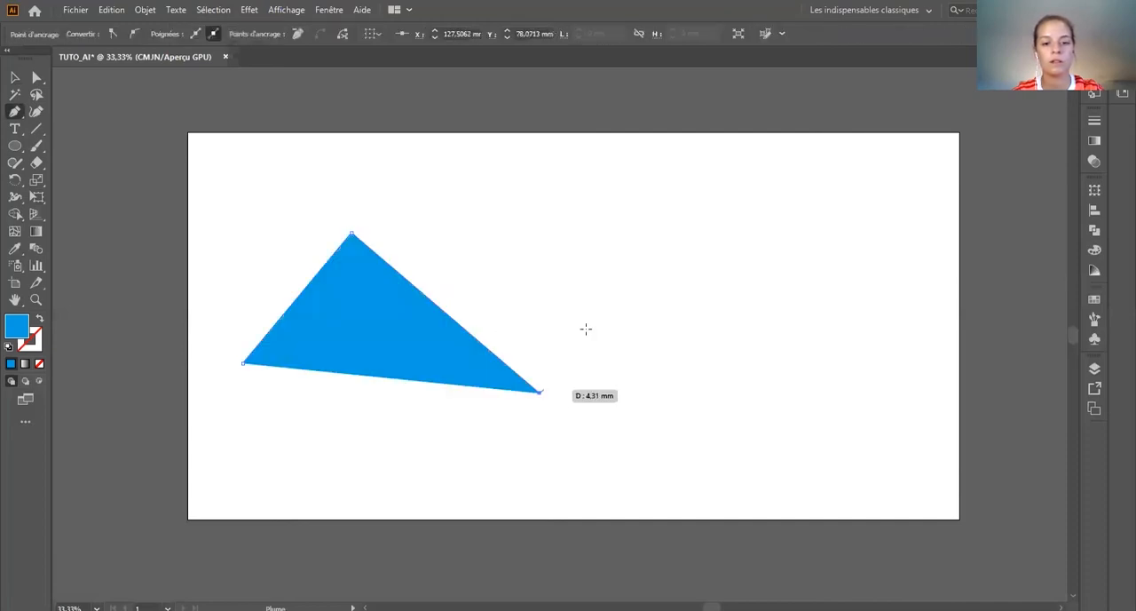
pyautogui.click(661, 207)
pyautogui.click(802, 414)
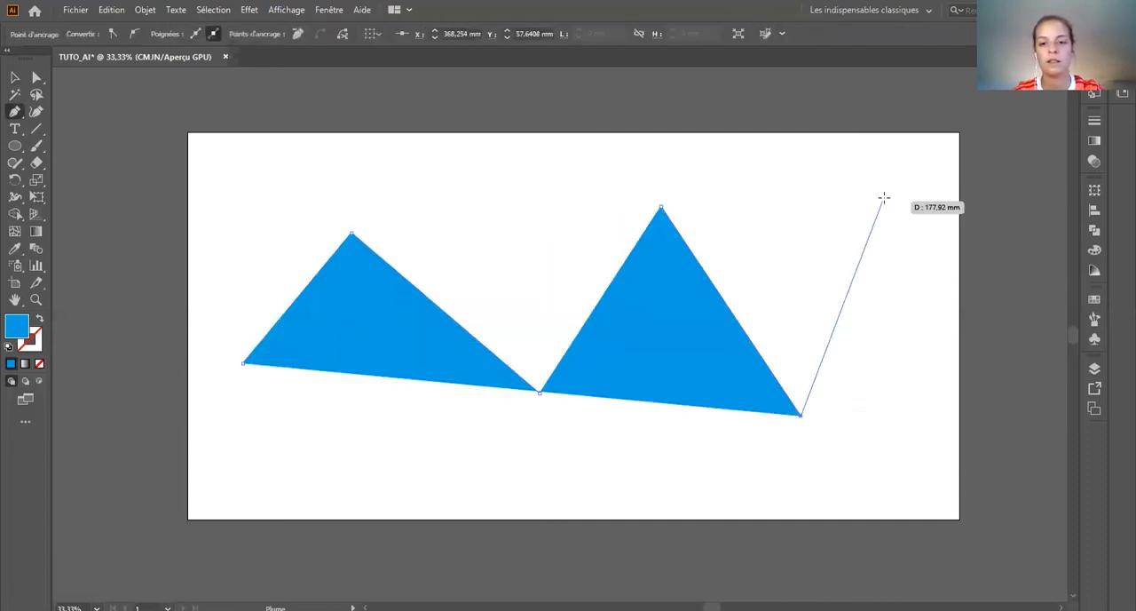
pyautogui.click(884, 198)
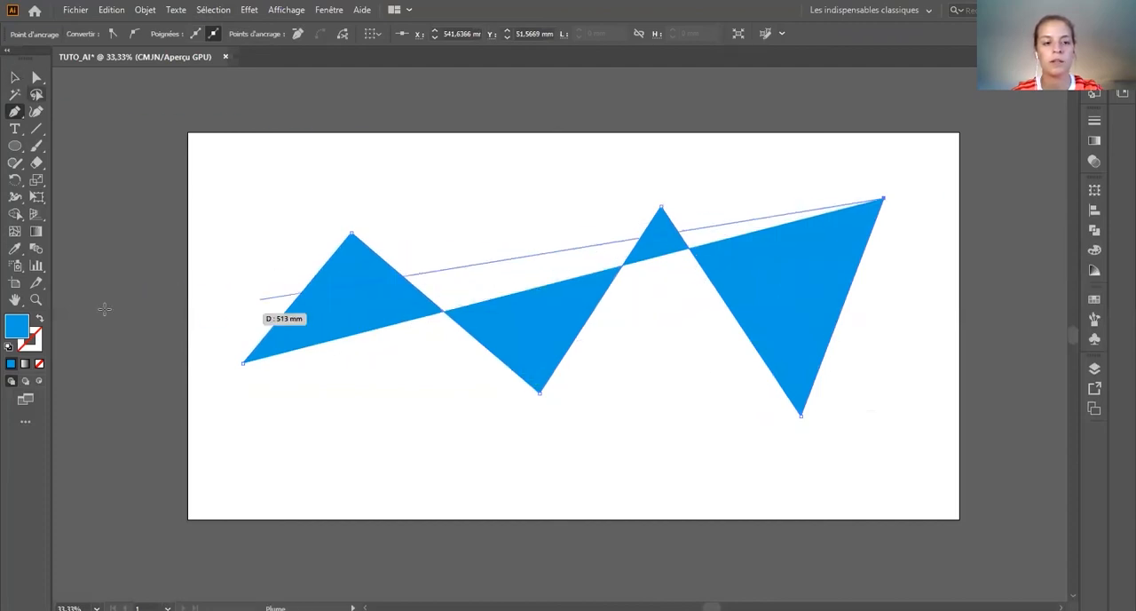
pyautogui.click(13, 78)
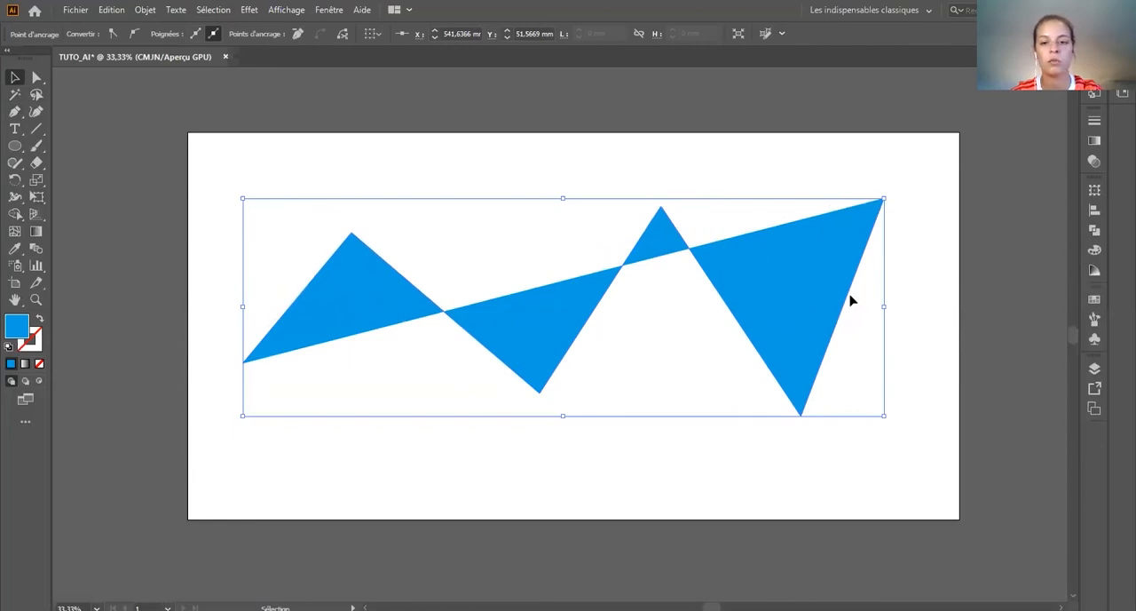
pyautogui.click(39, 320)
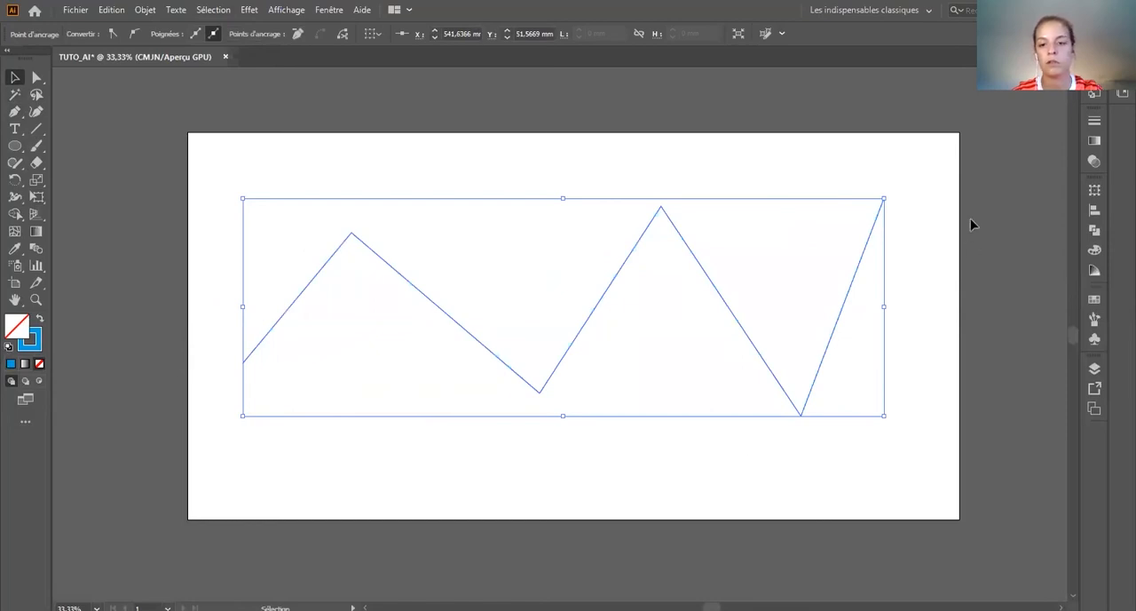
# Step: Continue the zigzag path from its start through lower anchor points and join it to its other end as a closed outline
pyautogui.click(14, 113)
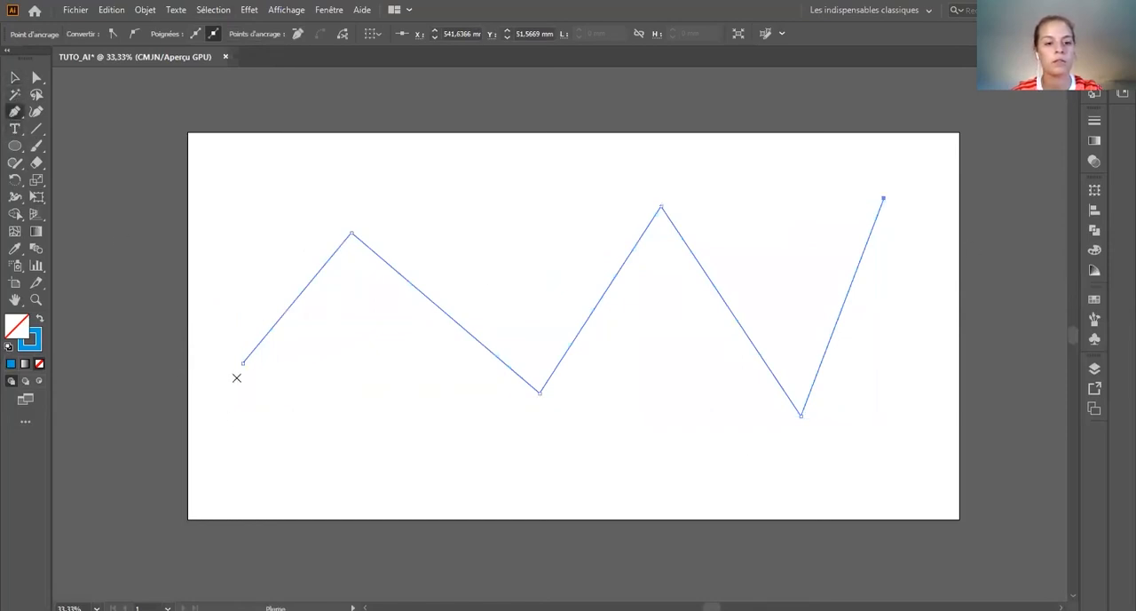
pyautogui.click(343, 439)
pyautogui.click(368, 354)
pyautogui.click(517, 443)
pyautogui.click(669, 404)
pyautogui.click(859, 480)
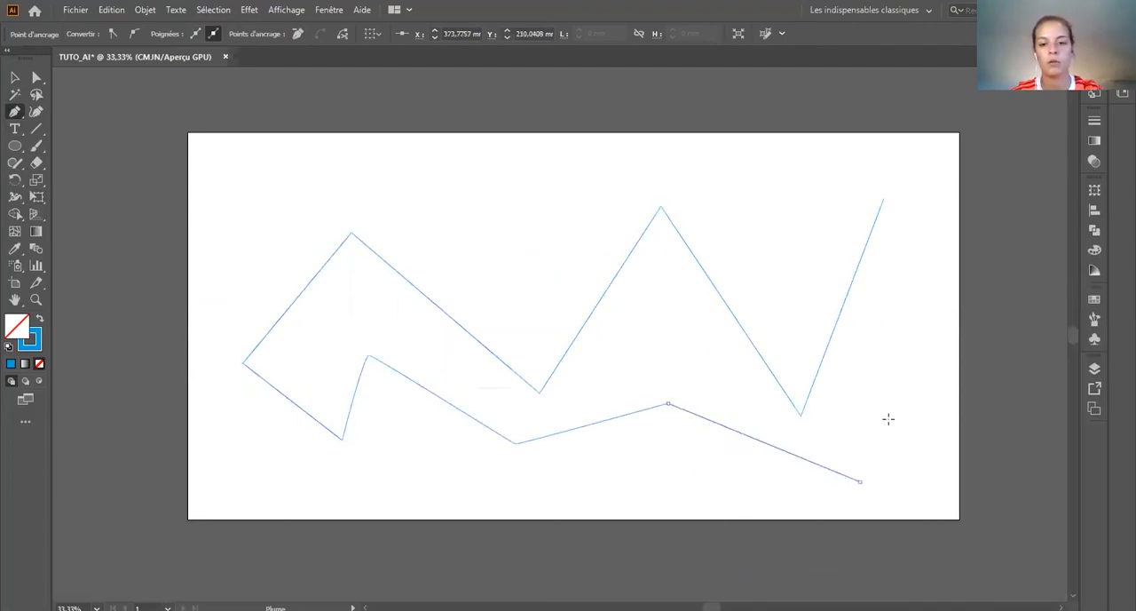
pyautogui.click(913, 221)
pyautogui.click(885, 200)
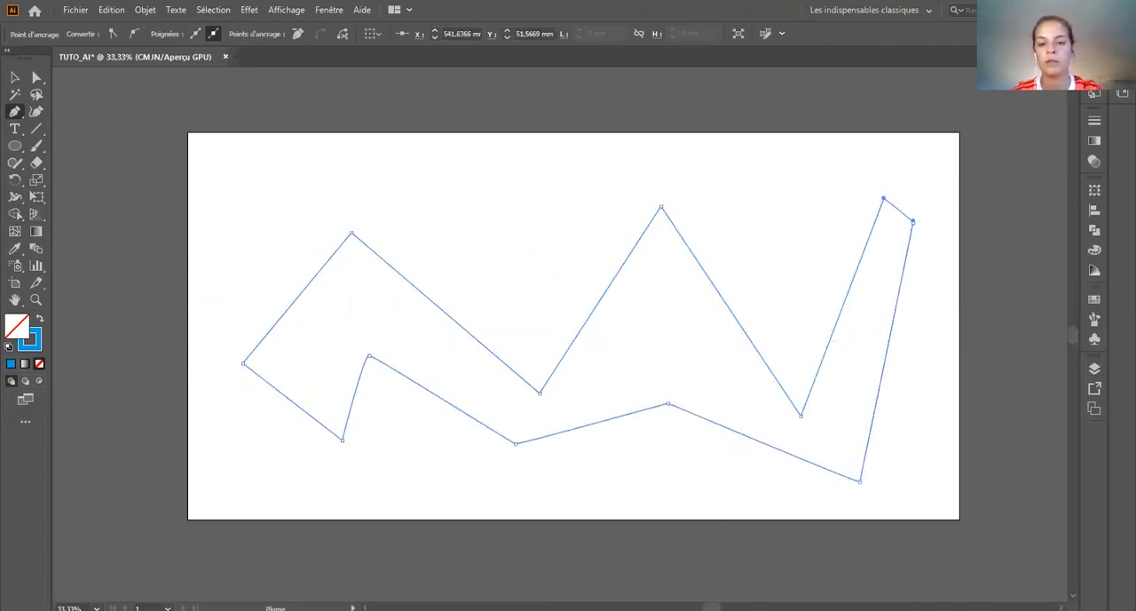
pyautogui.click(14, 77)
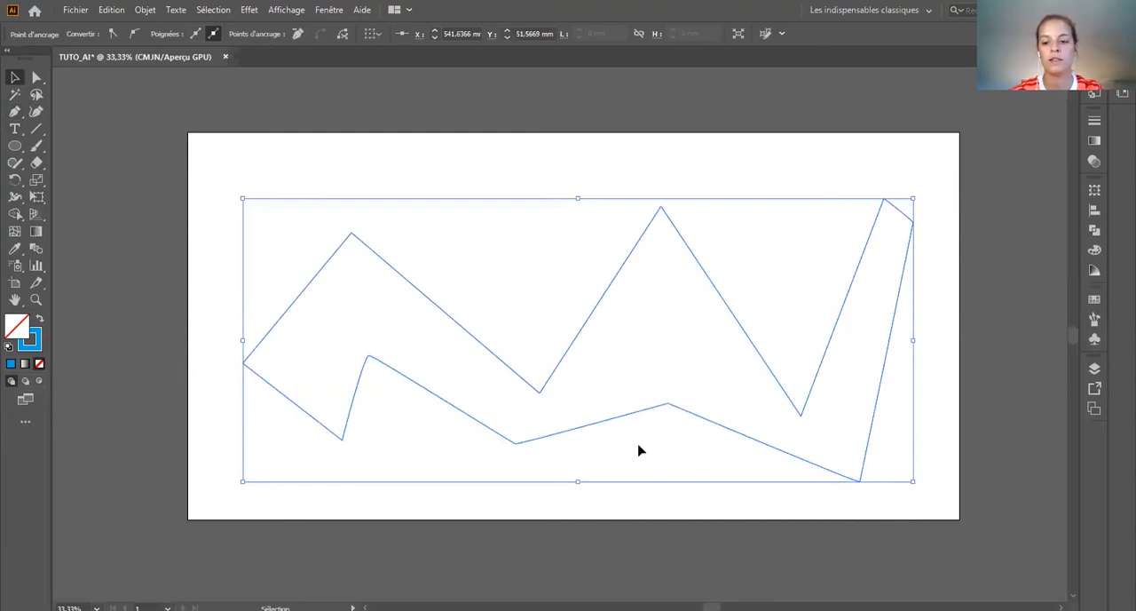
# Step: Delete the closed outline and start a new Pen path with a straight segment followed by a curved one
pyautogui.press('Delete')
pyautogui.click(14, 111)
pyautogui.click(271, 361)
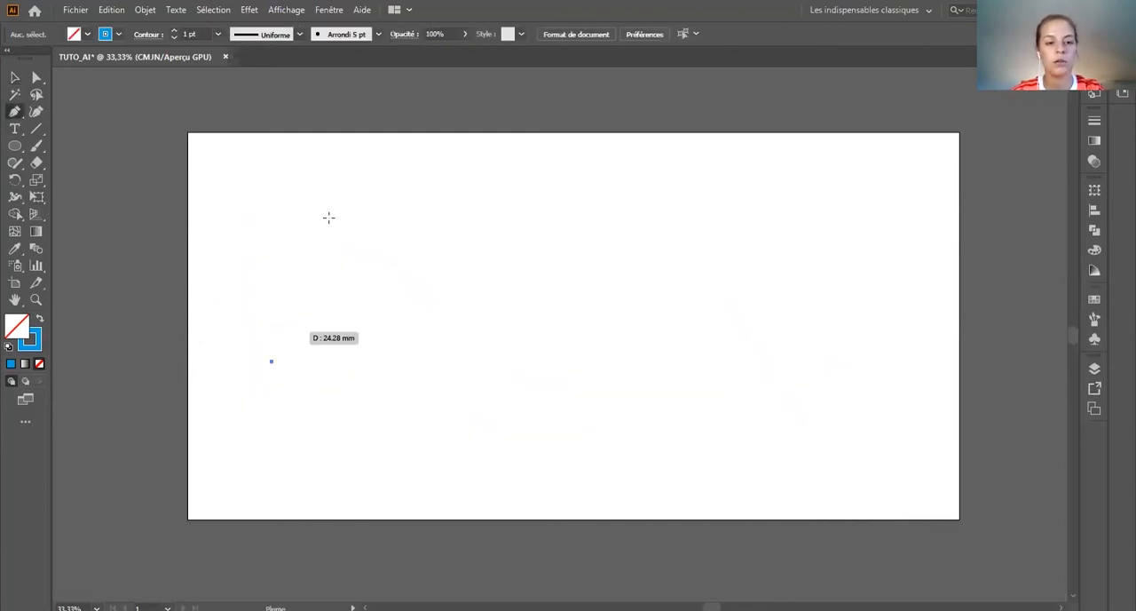
pyautogui.click(337, 204)
pyautogui.moveTo(449, 367); pyautogui.dragTo(469, 372)
pyautogui.moveTo(470, 377)
pyautogui.mouseDown()
pyautogui.moveTo(645, 359)
pyautogui.moveTo(462, 373)
pyautogui.moveTo(536, 337)
pyautogui.moveTo(563, 373)
pyautogui.moveTo(524, 366)
pyautogui.mouseUp()
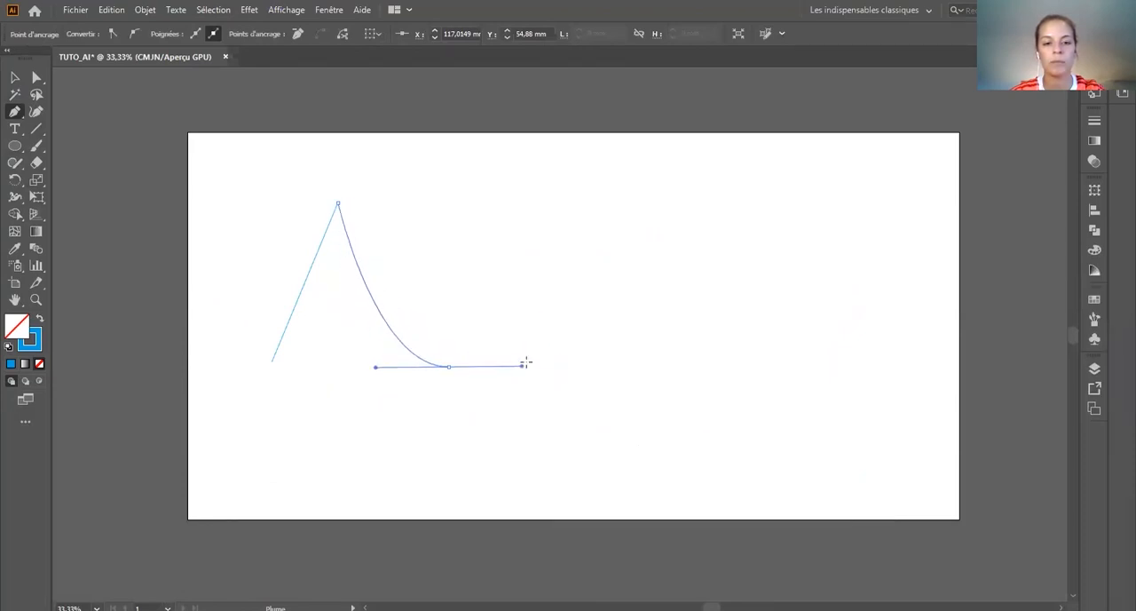
# Step: Extend the Pen path with flowing S-shaped curves and a corner point toward the right part of the artboard
pyautogui.moveTo(544, 222); pyautogui.dragTo(498, 169)
pyautogui.moveTo(648, 155); pyautogui.dragTo(717, 182)
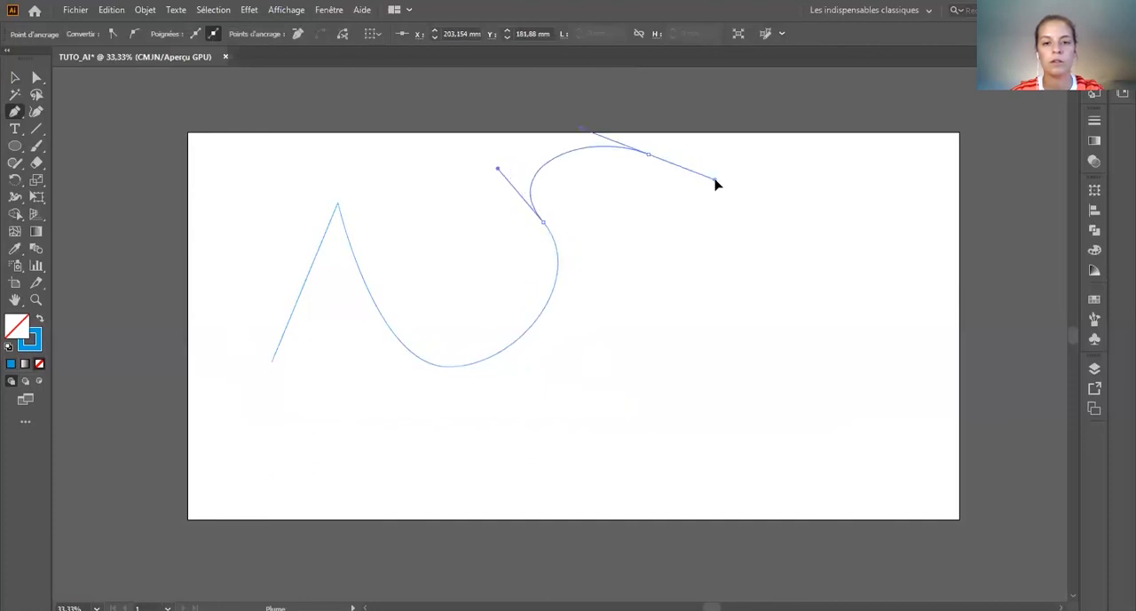
pyautogui.moveTo(649, 410); pyautogui.dragTo(712, 426)
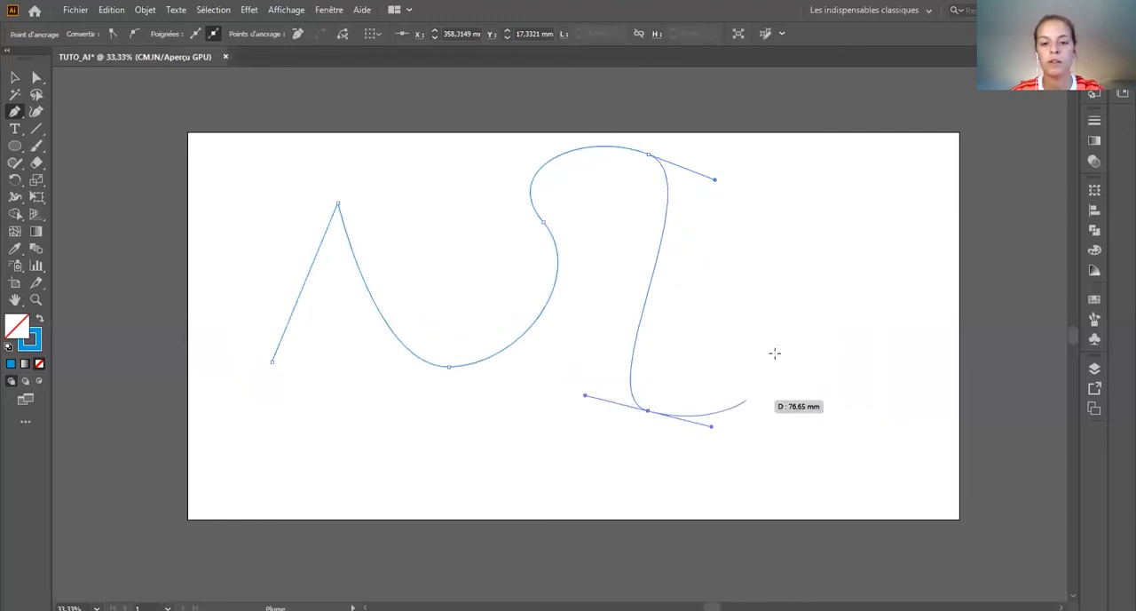
pyautogui.click(813, 303)
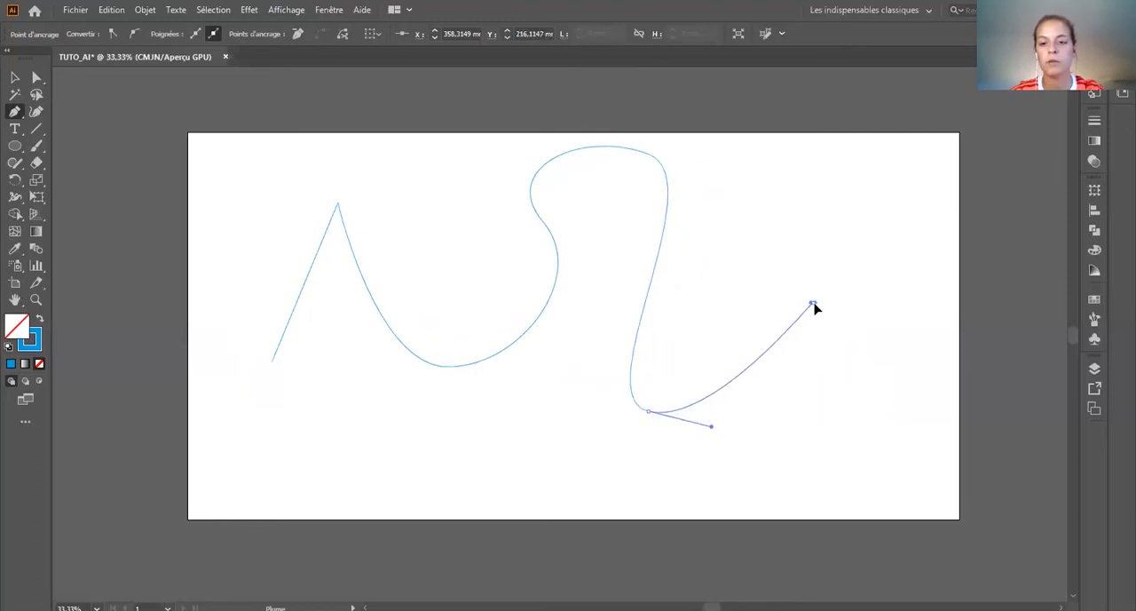
pyautogui.moveTo(815, 307); pyautogui.dragTo(883, 223)
pyautogui.moveTo(899, 270)
pyautogui.mouseDown()
pyautogui.moveTo(900, 486)
pyautogui.moveTo(762, 507)
pyautogui.moveTo(726, 486)
pyautogui.moveTo(862, 352)
pyautogui.moveTo(844, 218)
pyautogui.moveTo(878, 201)
pyautogui.moveTo(889, 252)
pyautogui.moveTo(867, 279)
pyautogui.moveTo(855, 368)
pyautogui.moveTo(900, 279)
pyautogui.moveTo(885, 222)
pyautogui.moveTo(918, 270)
pyautogui.mouseUp()
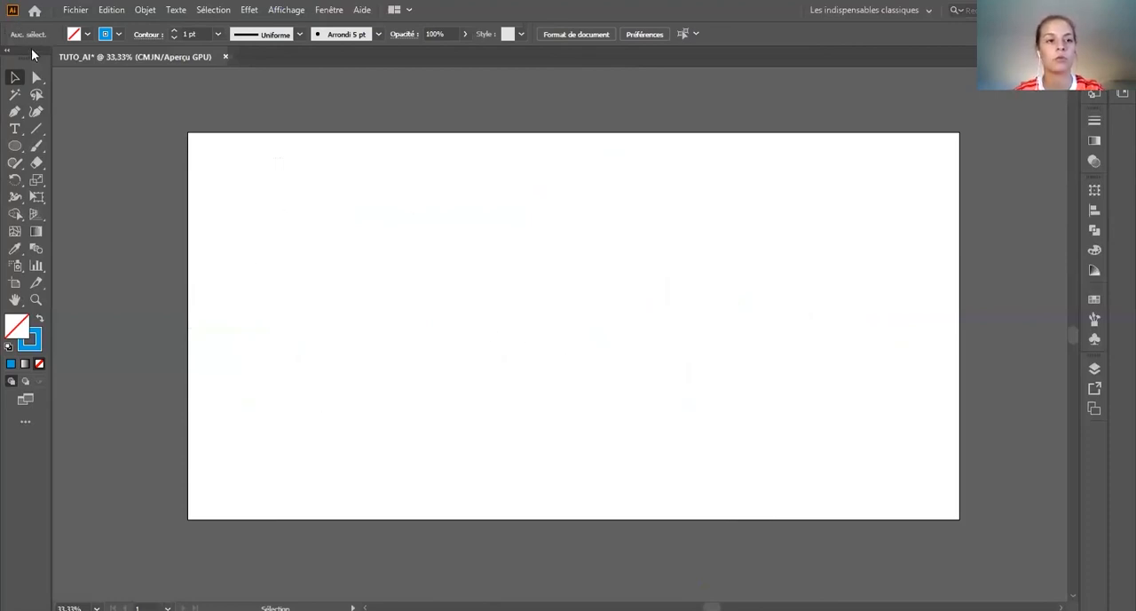
# Step: Choose the linked apple picture "unnamed" from the Desktop folder for import into the document
pyautogui.click(99, 8)
pyautogui.click(77, 9)
pyautogui.click(77, 11)
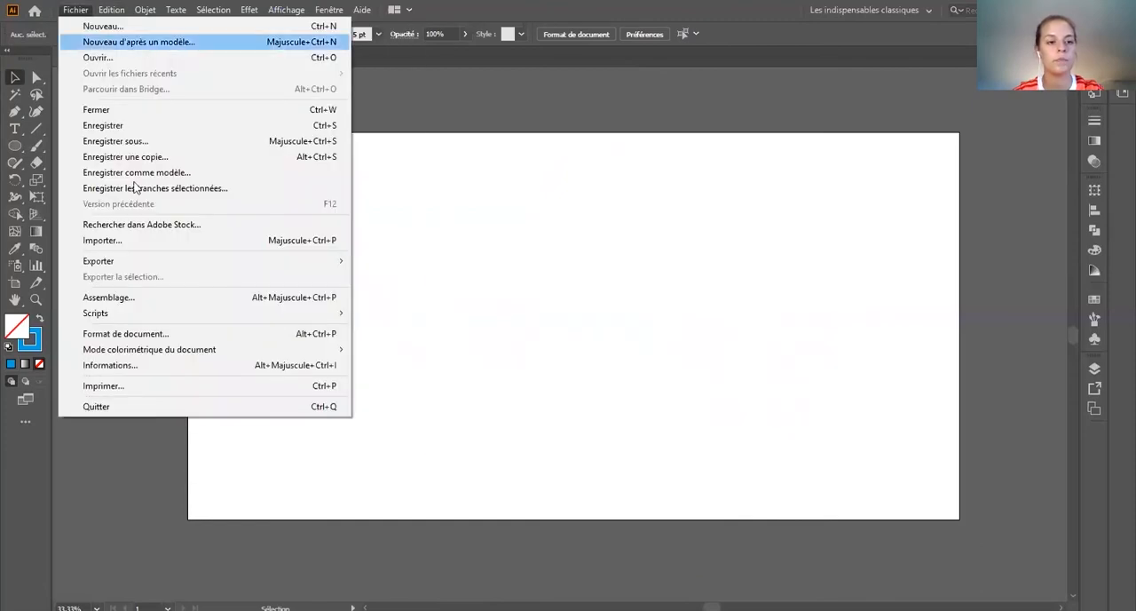
pyautogui.click(137, 238)
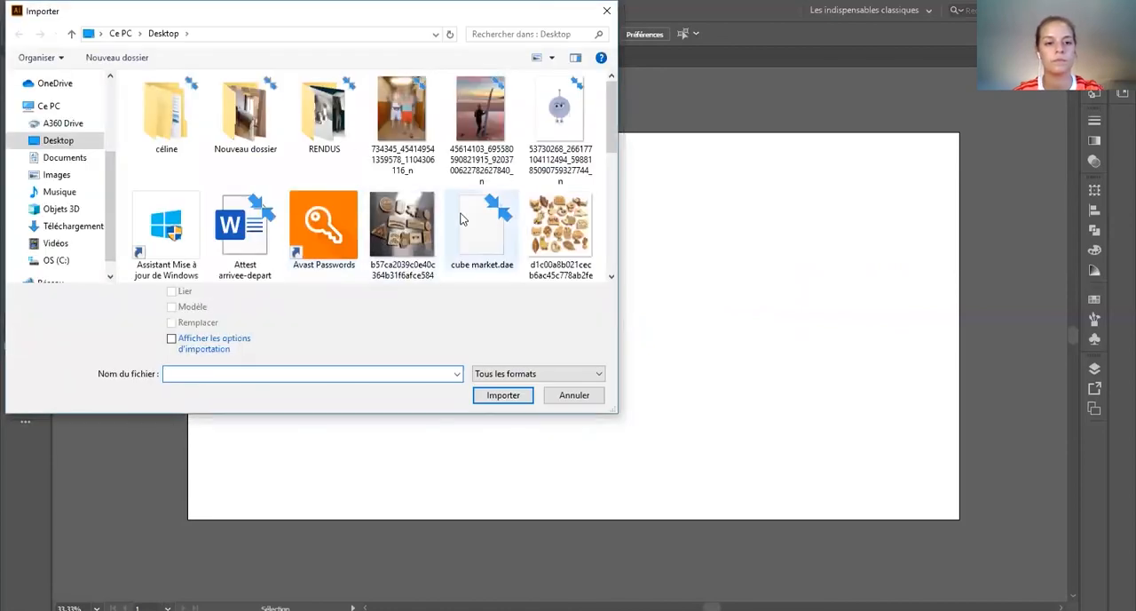
pyautogui.scroll(-5, 461, 220)
pyautogui.click(245, 240)
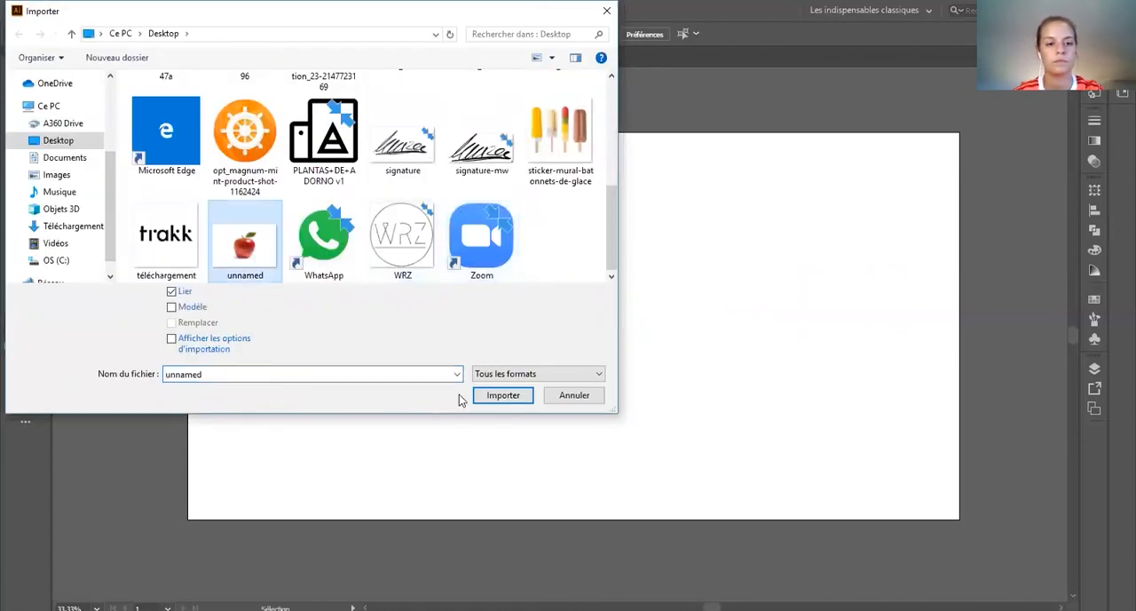
pyautogui.click(503, 395)
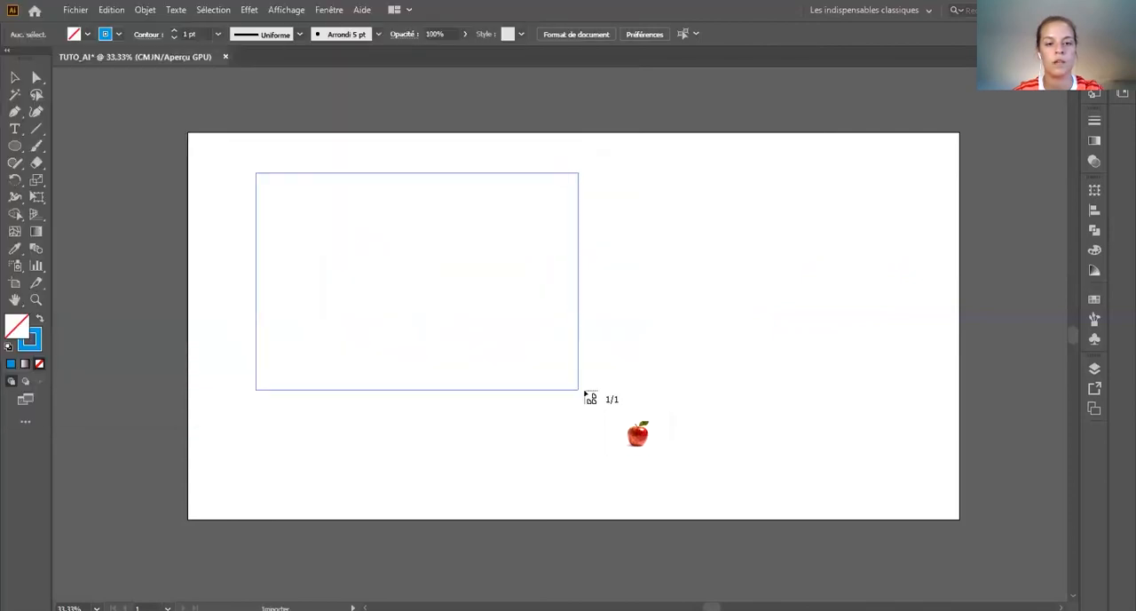
# Step: Place the apple image at about 351 x 235 mm left of the artboard's centre and deselect it
pyautogui.moveTo(584, 393); pyautogui.dragTo(748, 483)
pyautogui.click(228, 217)
pyautogui.click(507, 338)
pyautogui.click(840, 322)
pyautogui.click(568, 332)
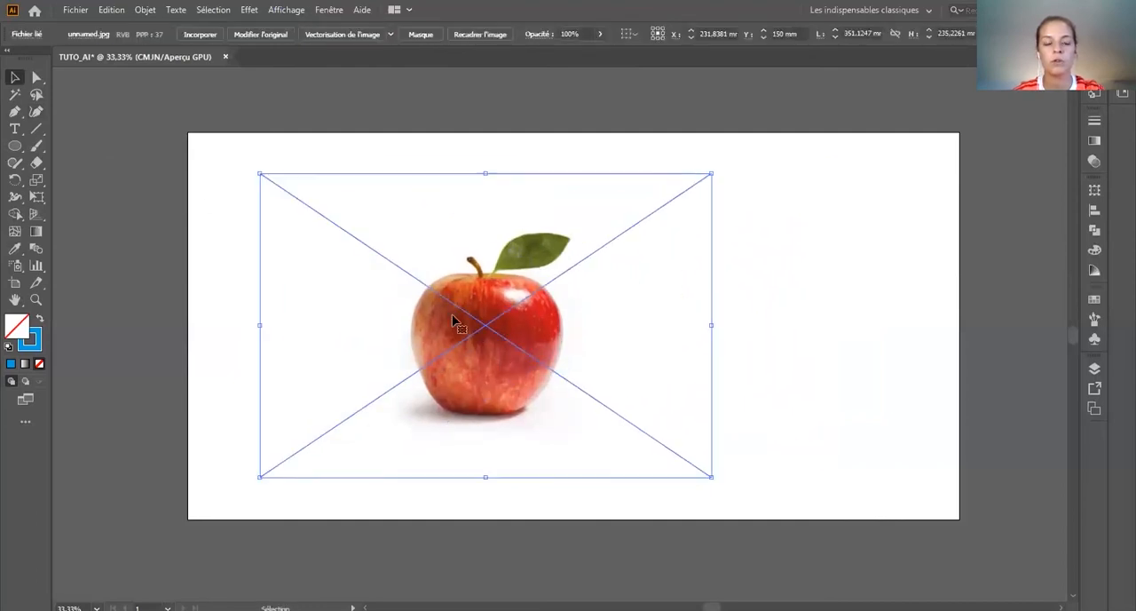
pyautogui.click(799, 320)
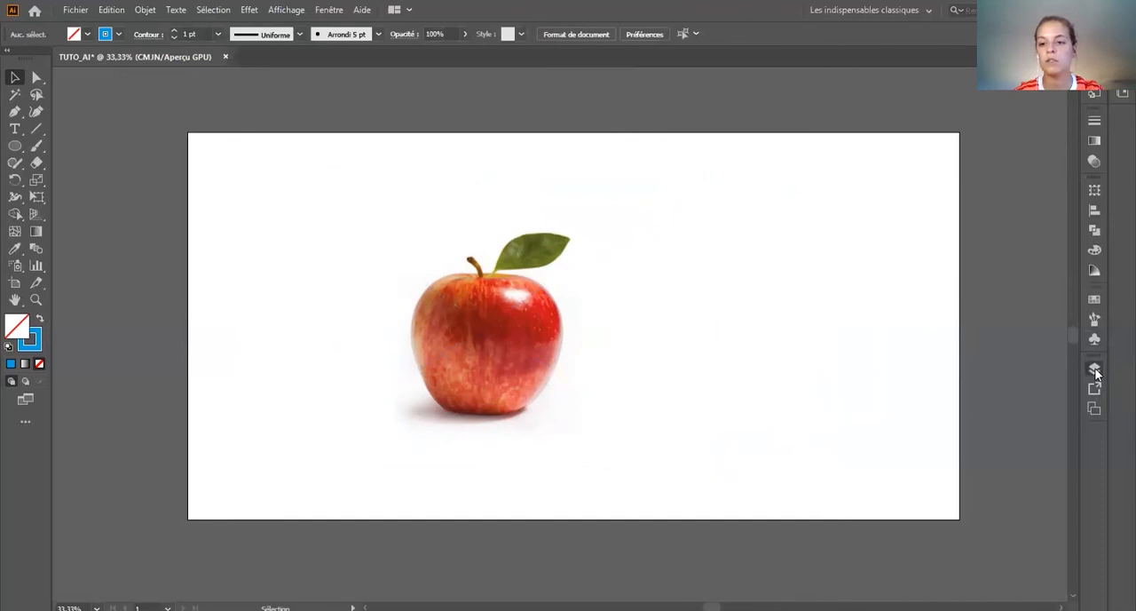
# Step: Add a new layer above the apple image and lock the image's layer, Calque 1
pyautogui.click(1096, 371)
pyautogui.click(1038, 496)
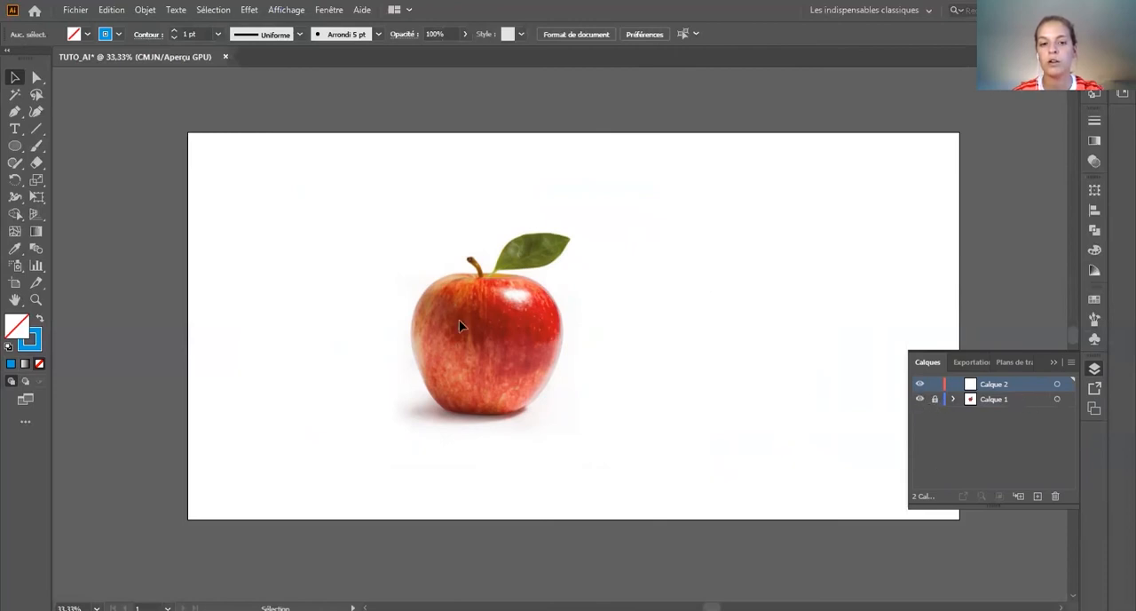
# Step: Hide and show the apple image's layer, Calque 1, leaving it visible
pyautogui.click(920, 399)
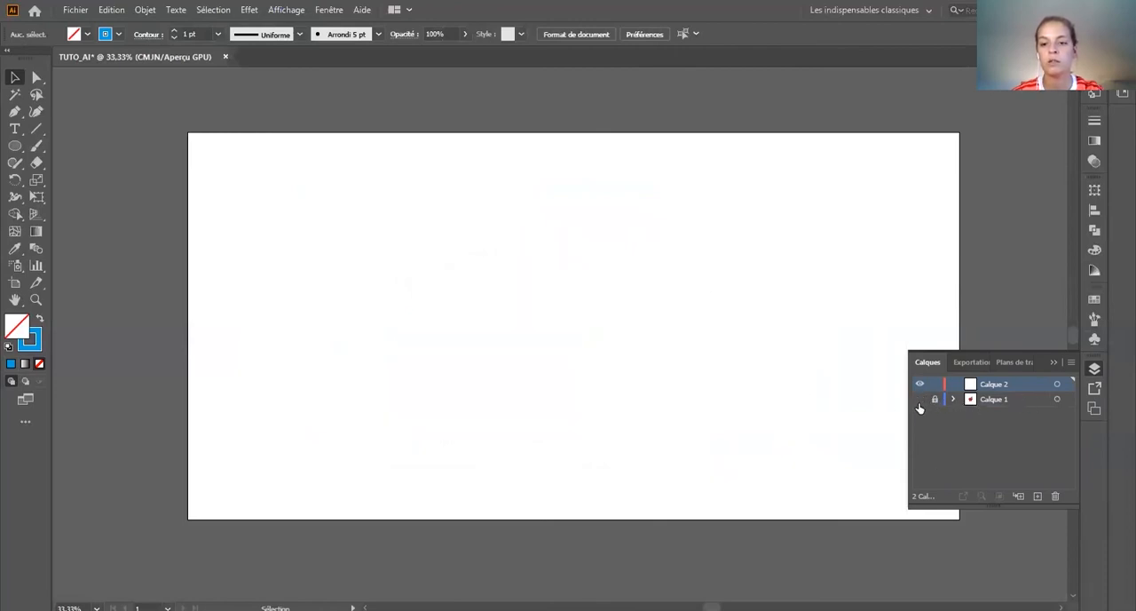
pyautogui.click(920, 400)
pyautogui.click(919, 402)
pyautogui.click(920, 402)
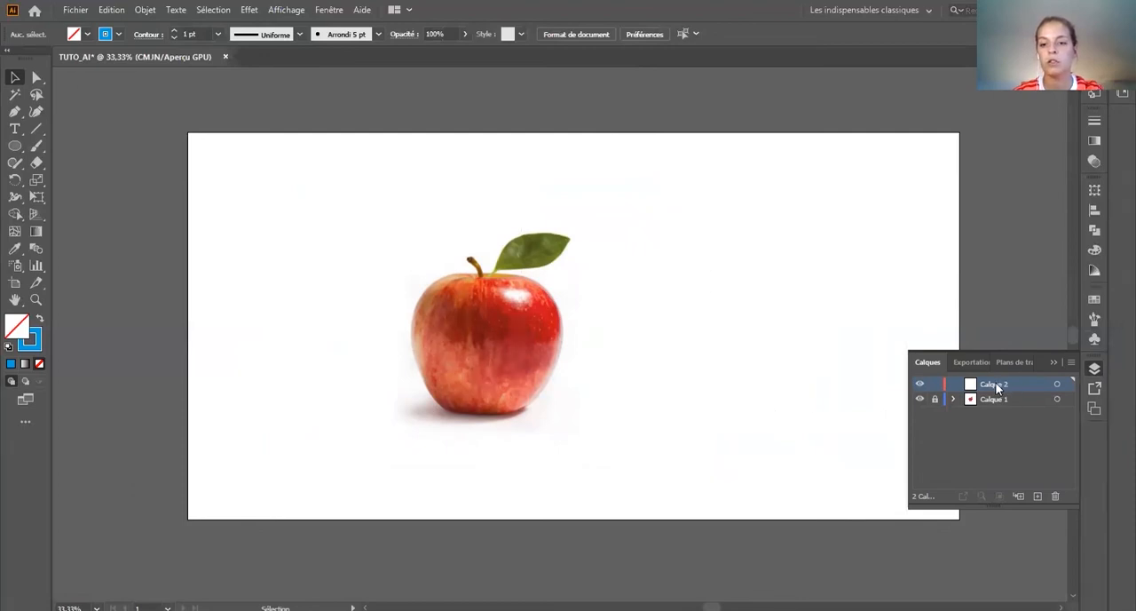
# Step: Start a Pen path on Calque 2 at the apple's bottom centre and curve it around the lower-left edge
pyautogui.click(14, 112)
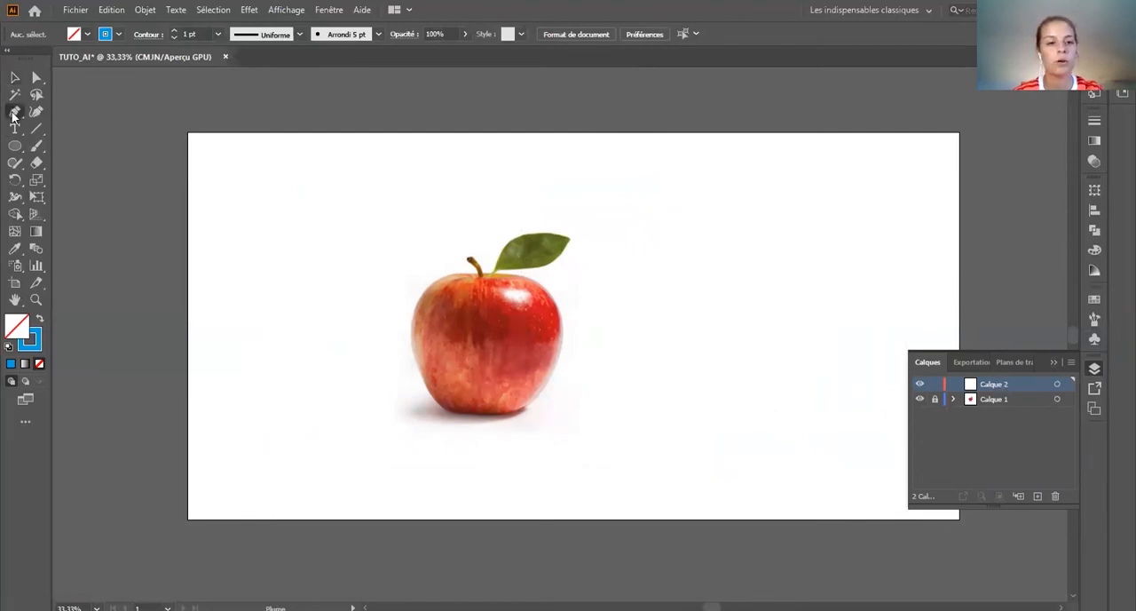
pyautogui.scroll(2, 458, 459)
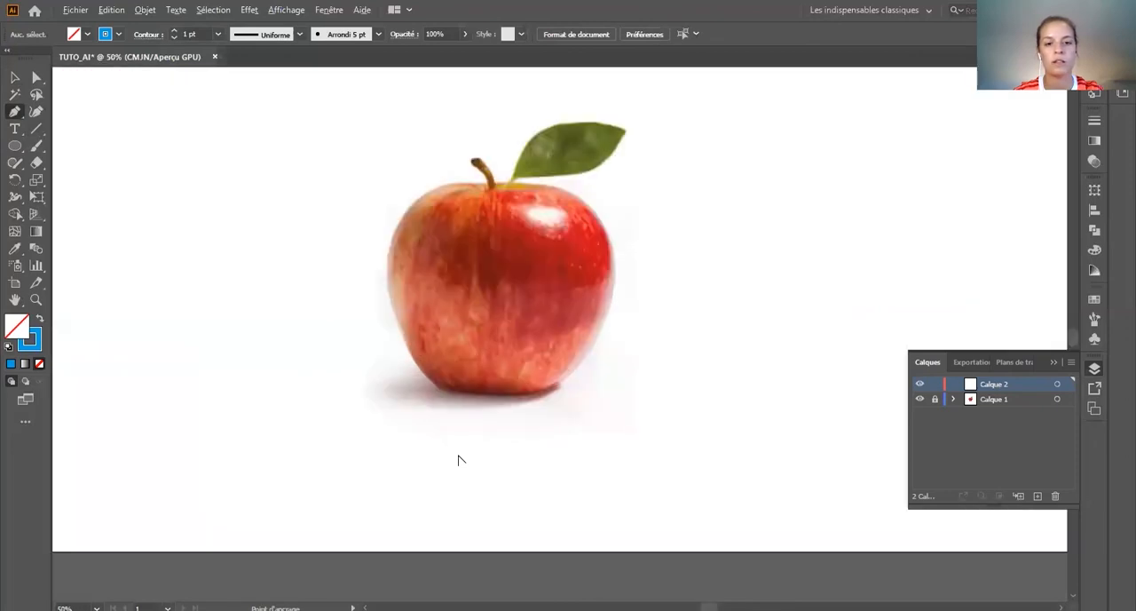
pyautogui.scroll(3, 459, 457)
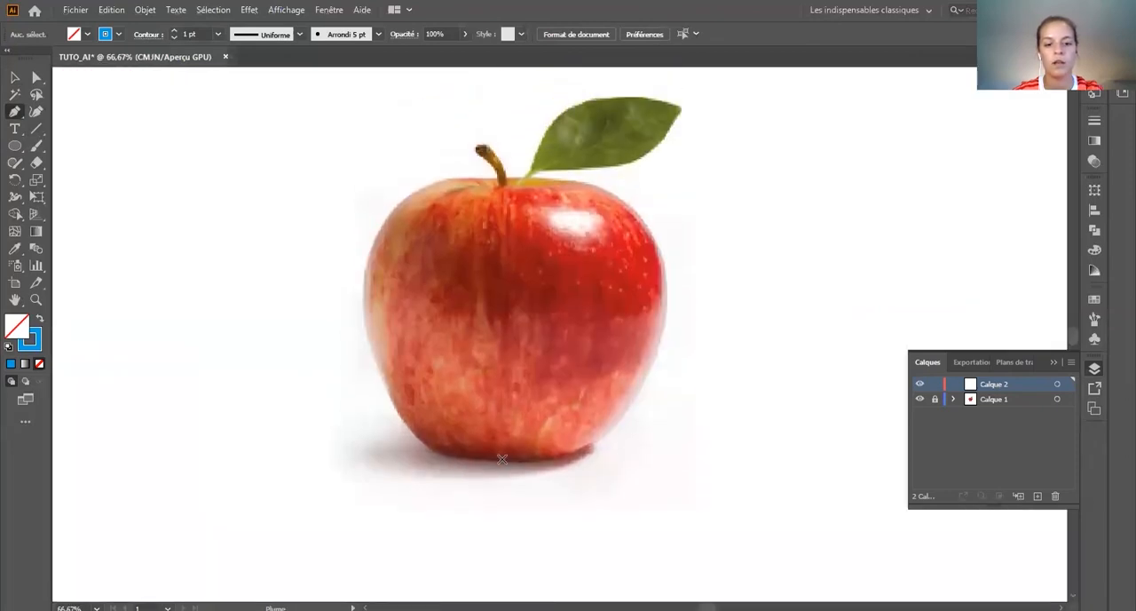
pyautogui.click(501, 460)
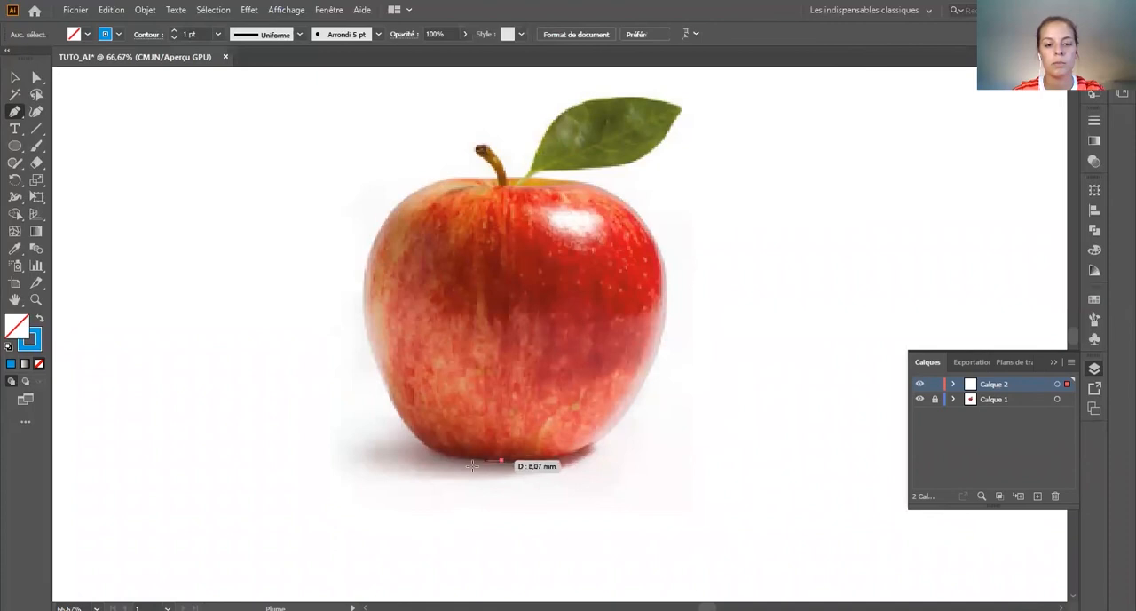
pyautogui.scroll(-1, 429, 456)
pyautogui.moveTo(431, 458); pyautogui.dragTo(400, 441)
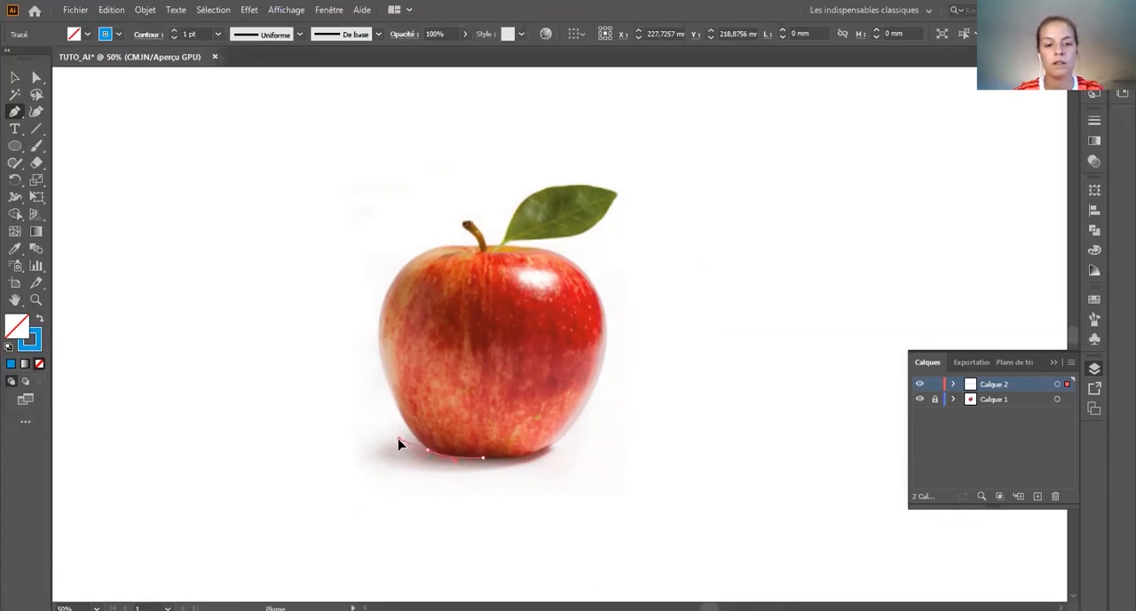
pyautogui.moveTo(400, 435); pyautogui.dragTo(395, 422)
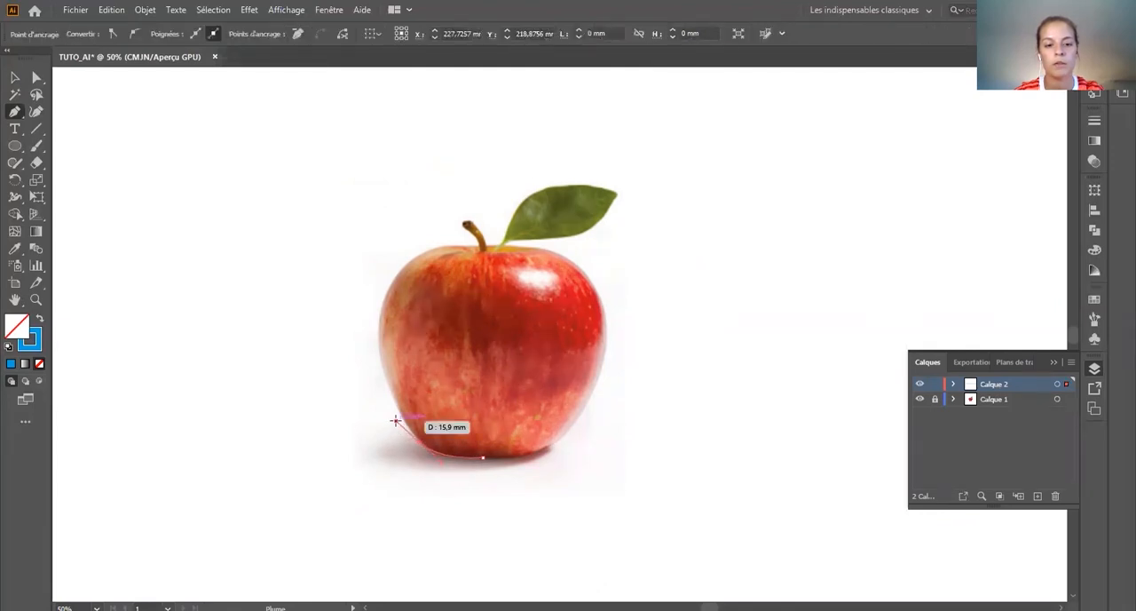
# Step: Continue the Pen path up the apple's left contour and over its top, ending at the stem's base
pyautogui.scroll(-4, 396, 422)
pyautogui.scroll(3, 397, 421)
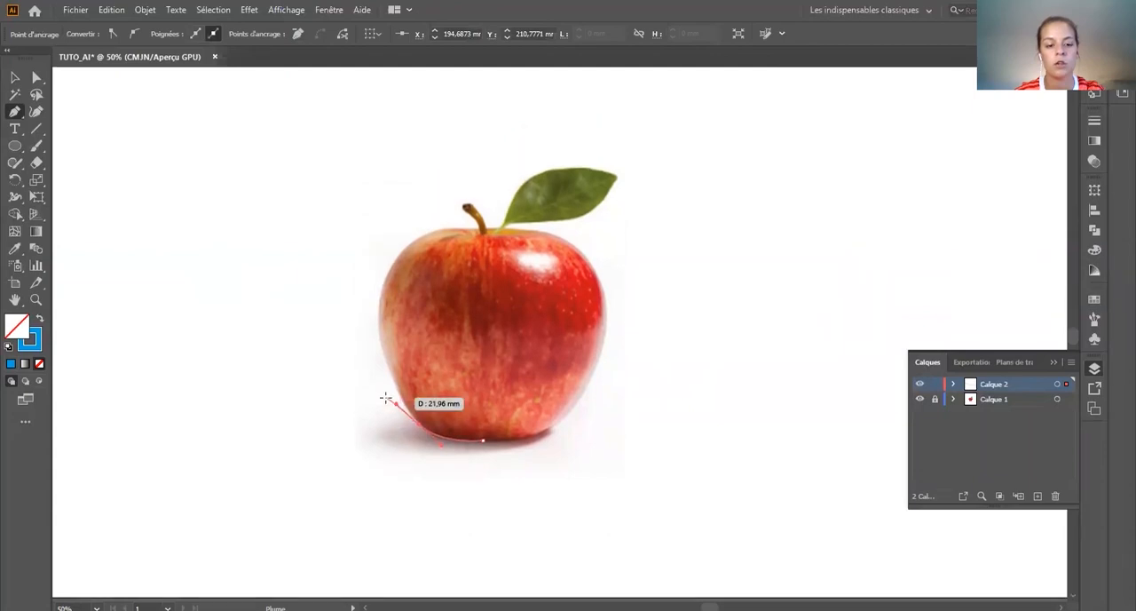
pyautogui.scroll(2, 359, 391)
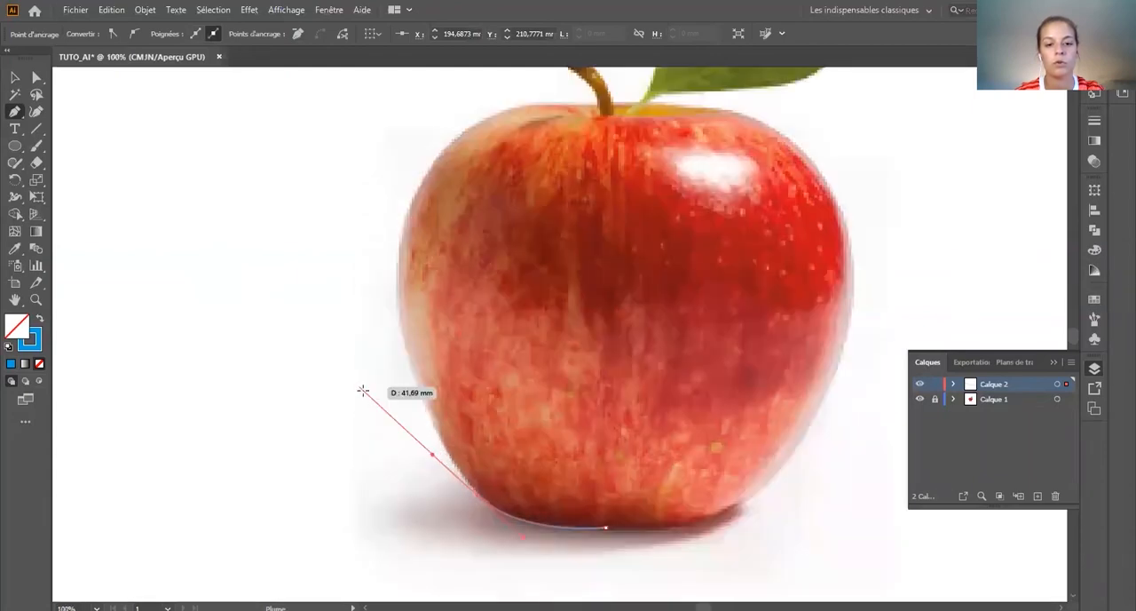
pyautogui.scroll(1, 365, 399)
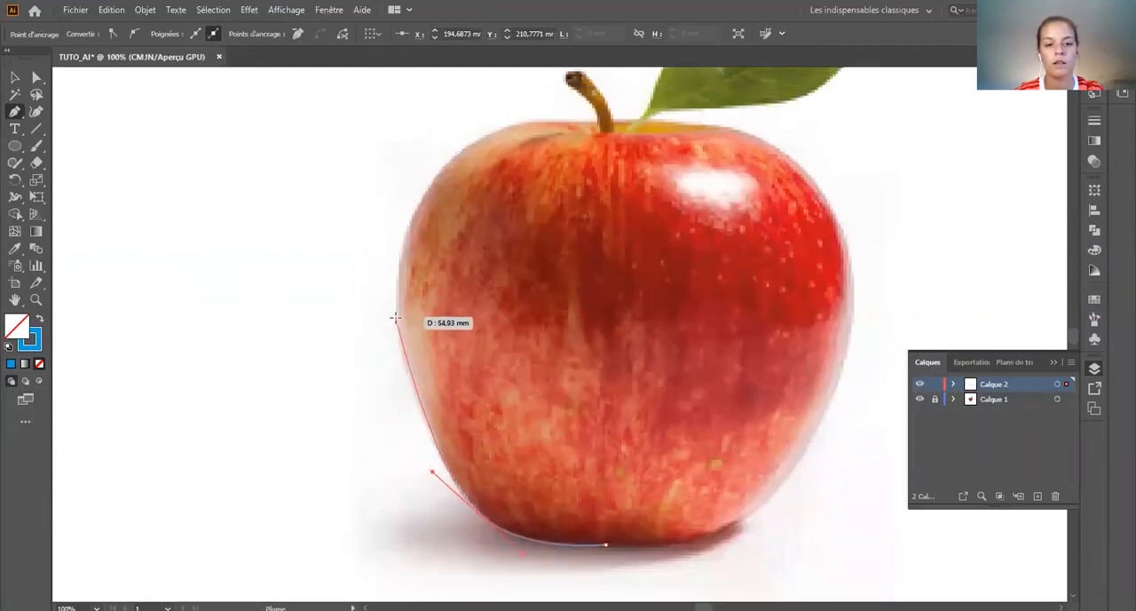
pyautogui.moveTo(397, 337); pyautogui.dragTo(400, 206)
pyautogui.moveTo(479, 137); pyautogui.dragTo(609, 135)
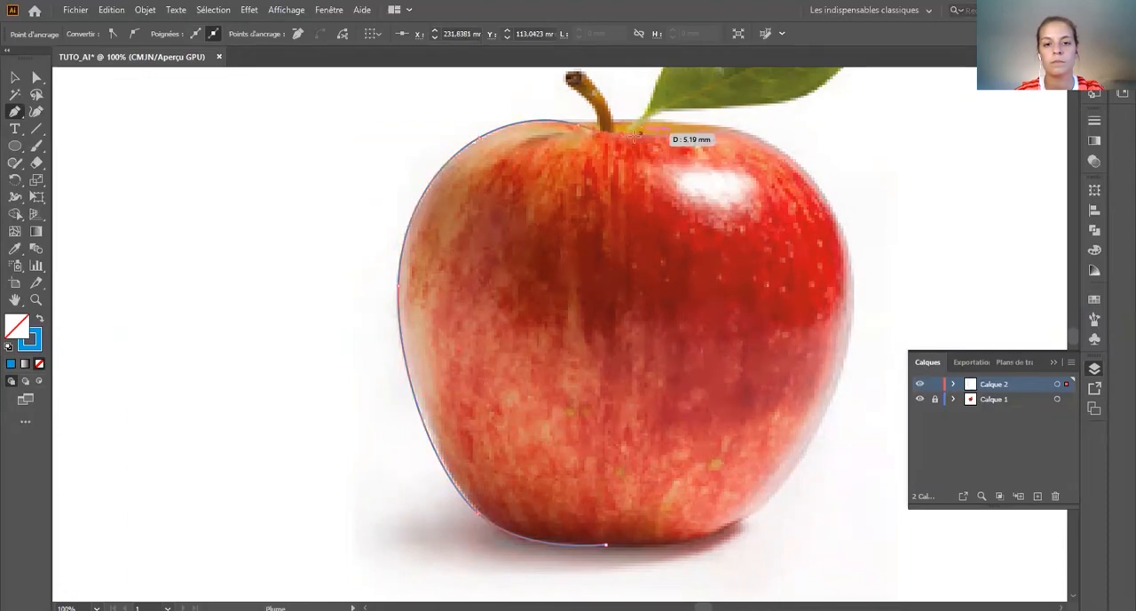
pyautogui.press('v')
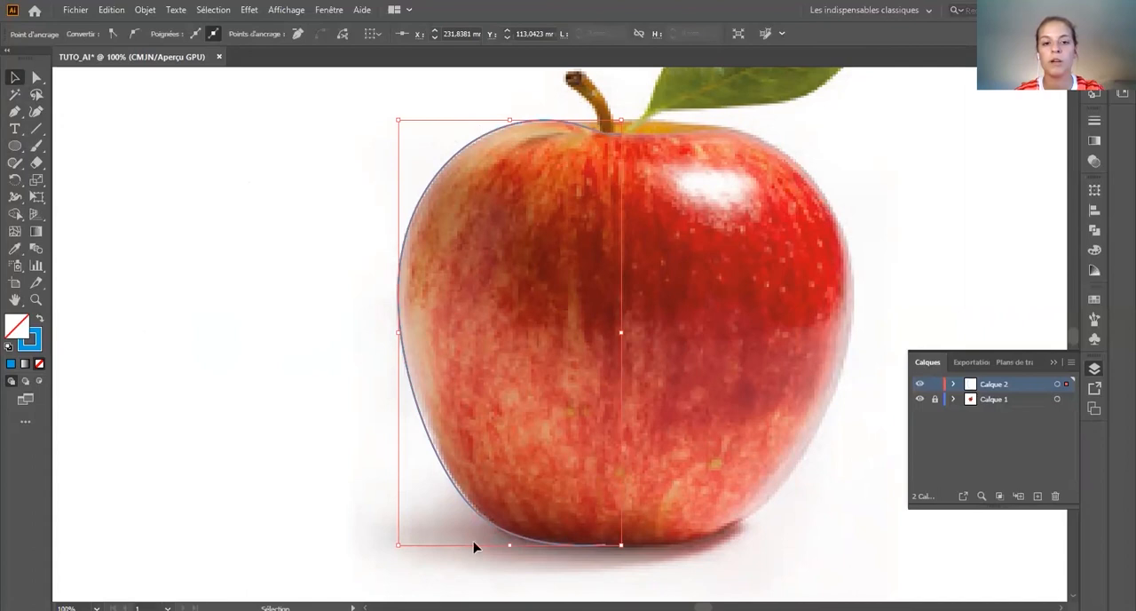
# Step: Give the apple's half outline a yellow stroke with a 3 pt weight
pyautogui.click(611, 569)
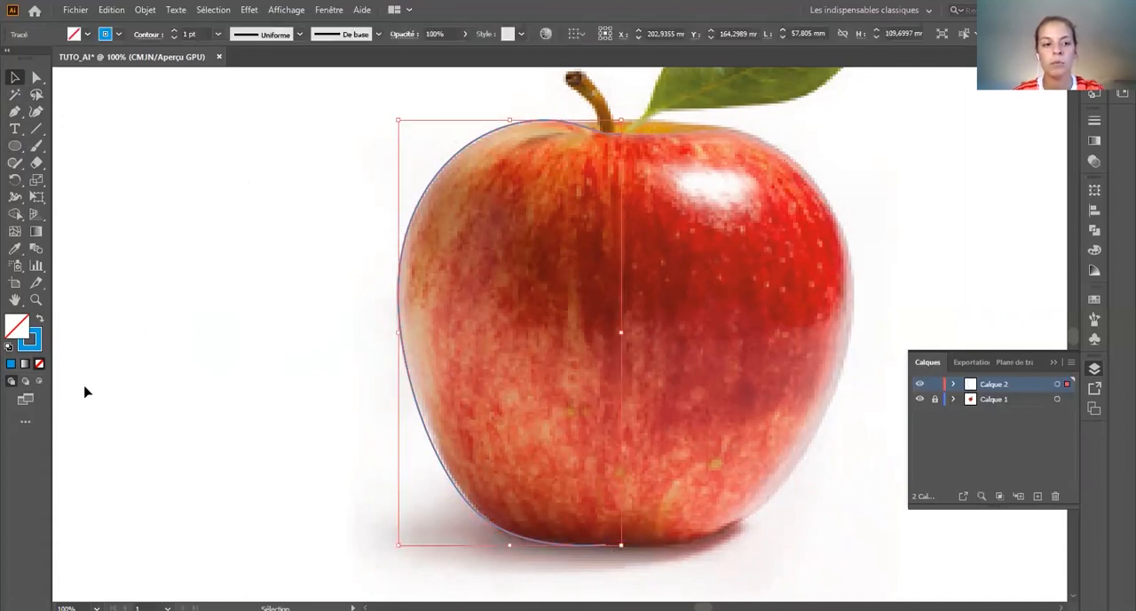
pyautogui.click(40, 345)
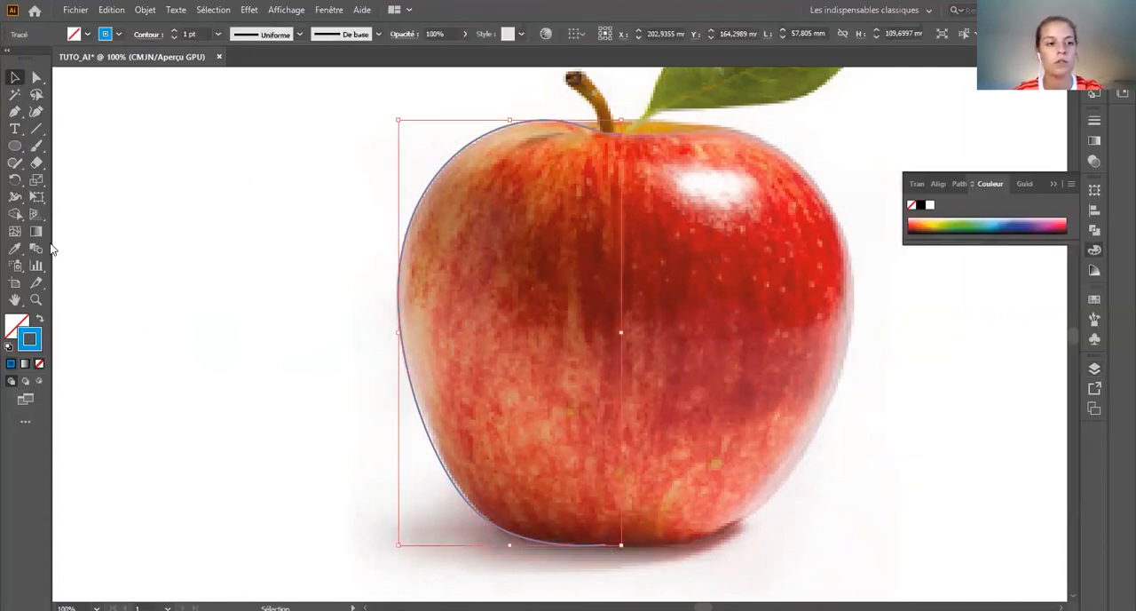
pyautogui.click(119, 34)
pyautogui.click(29, 68)
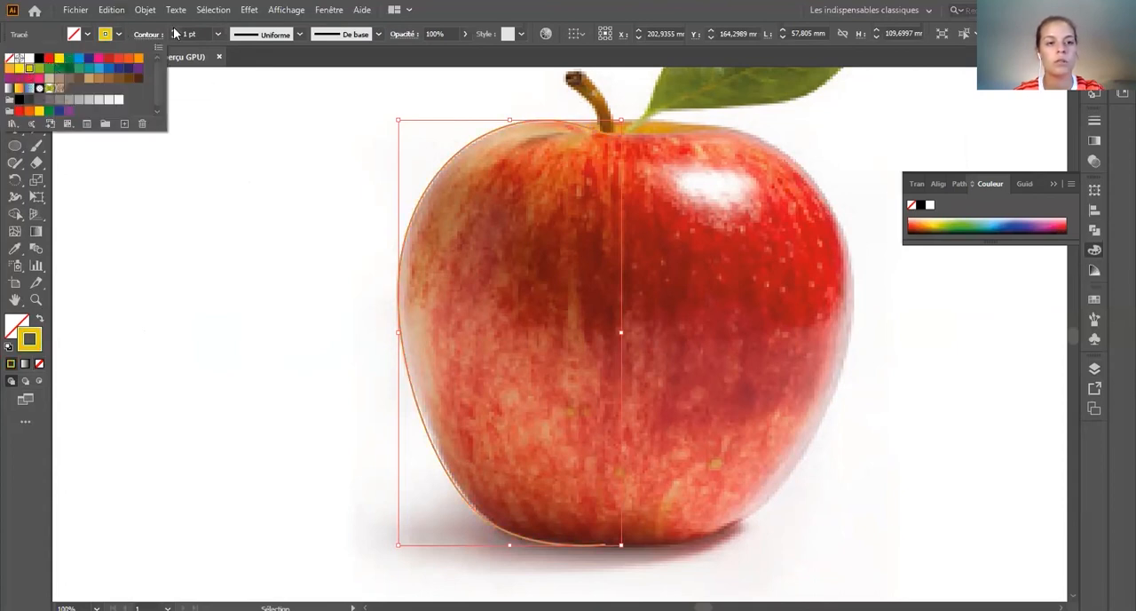
pyautogui.click(175, 31)
pyautogui.click(175, 32)
pyautogui.click(180, 263)
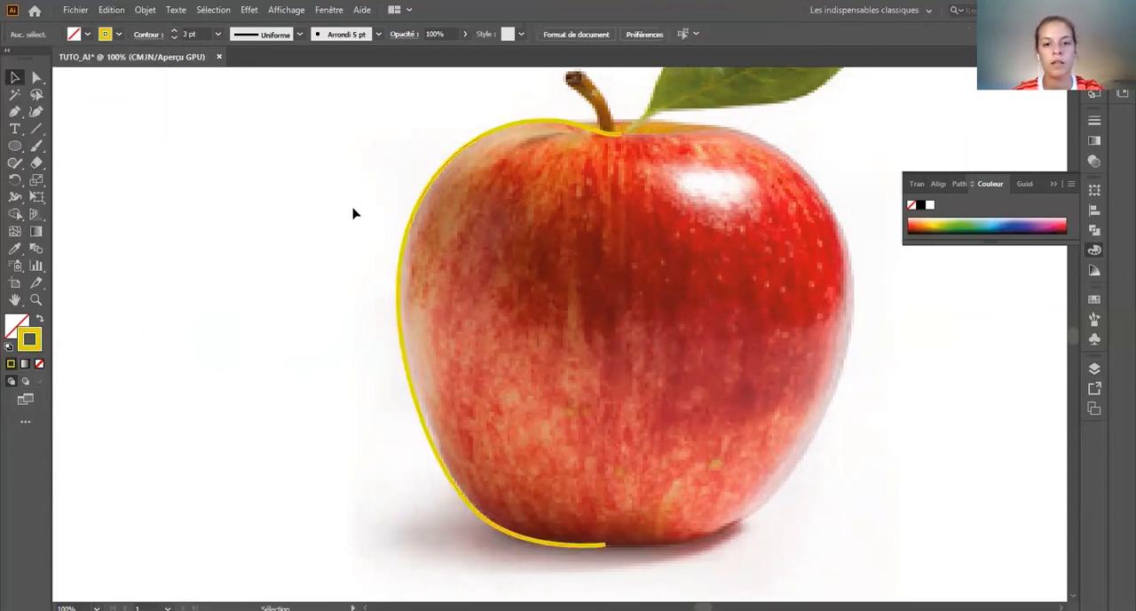
# Step: Move the half outline's bottom end anchor with Direct Selection to line up vertically with its end point at the stem
pyautogui.click(622, 143)
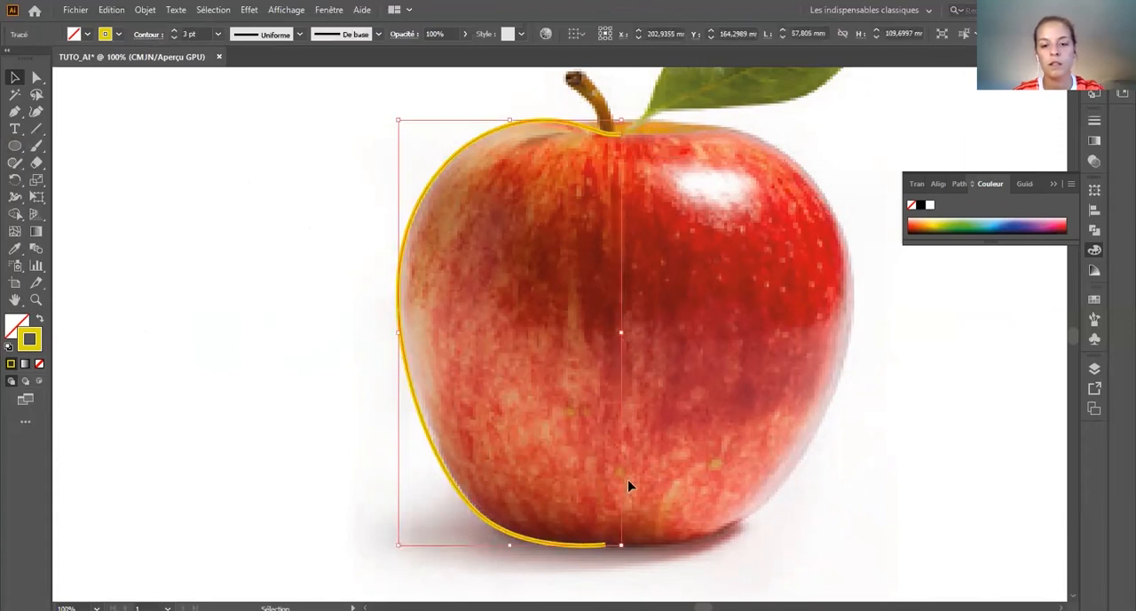
pyautogui.click(37, 80)
pyautogui.click(146, 175)
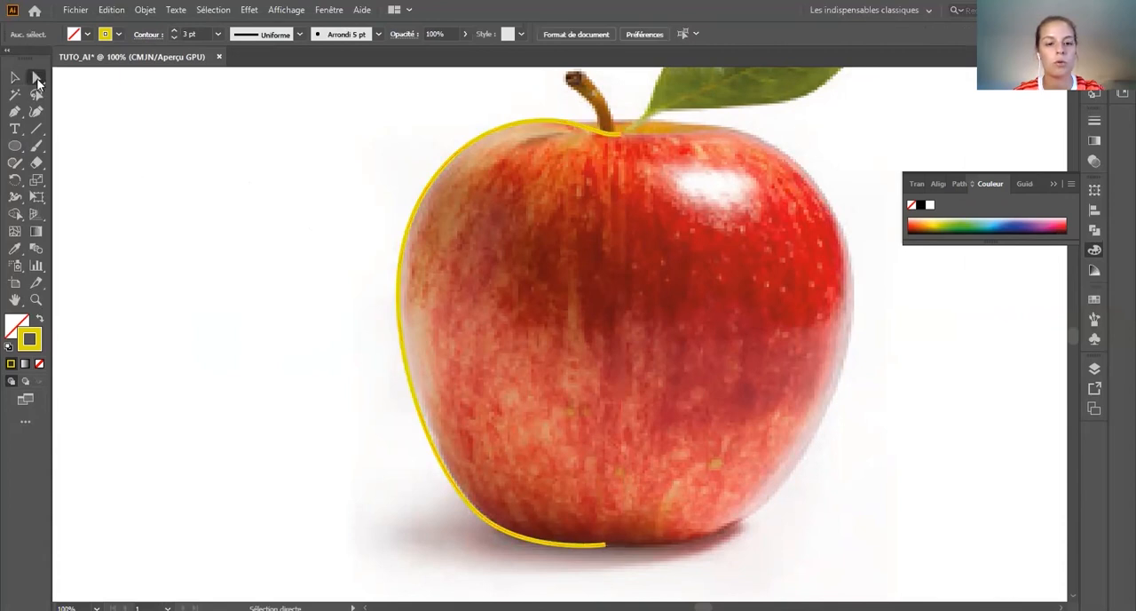
pyautogui.click(606, 552)
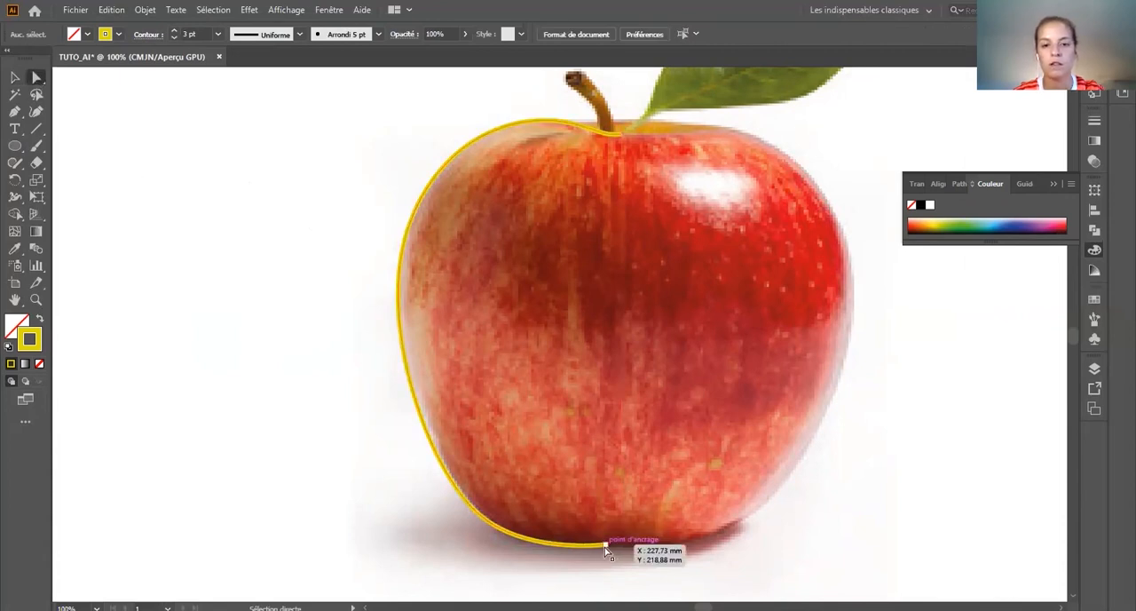
pyautogui.moveTo(607, 552); pyautogui.dragTo(622, 549)
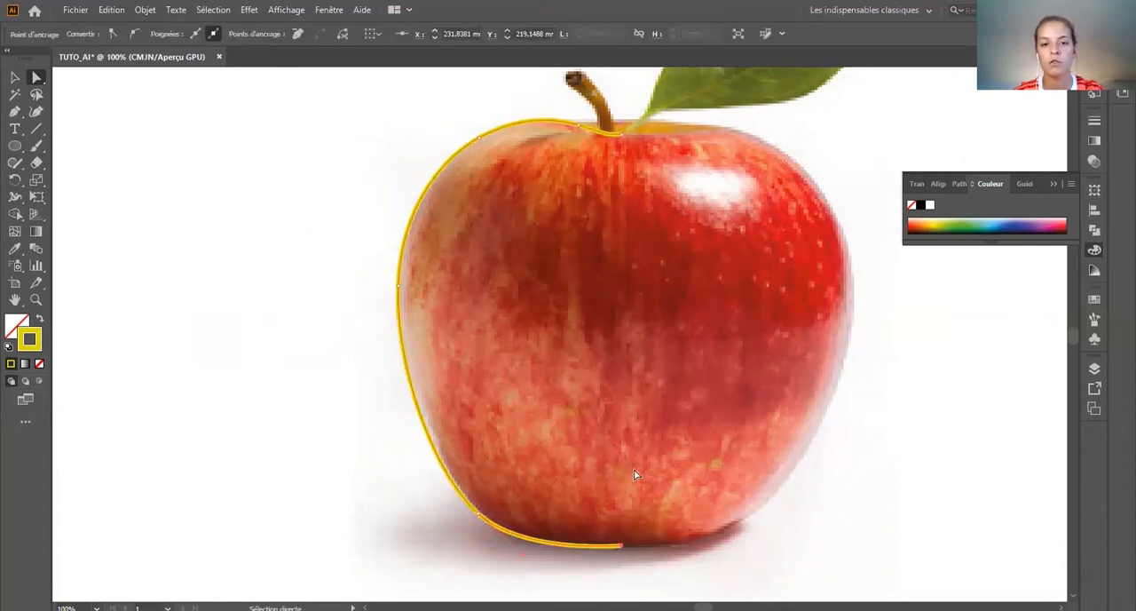
# Step: Try to reflect a copy of the half outline across the vertical axis
pyautogui.press('v')
pyautogui.press('space')
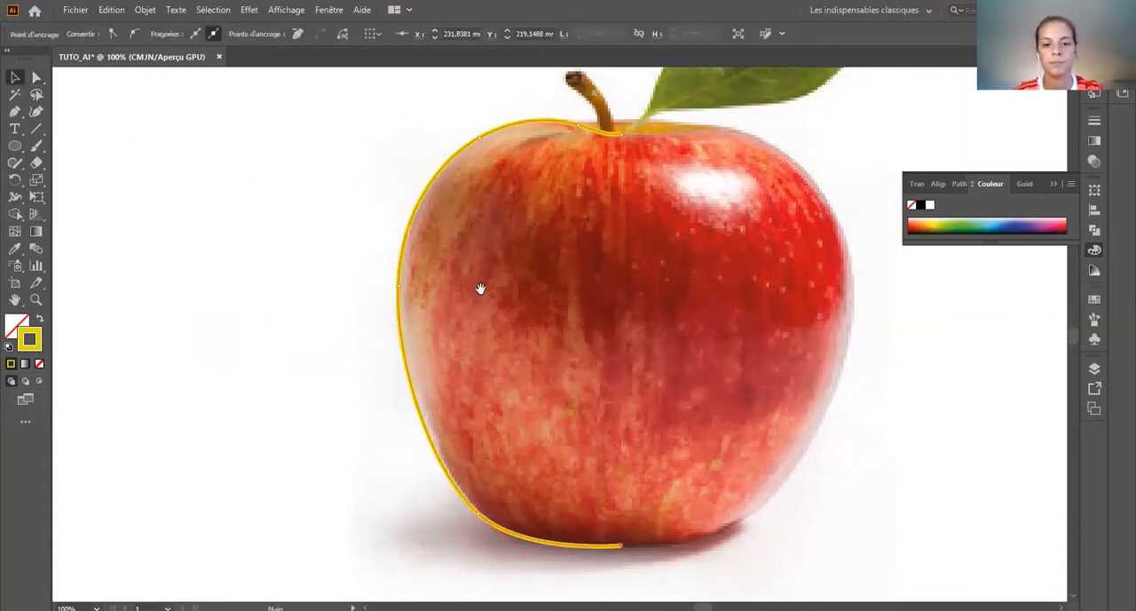
pyautogui.scroll(-2, 480, 288)
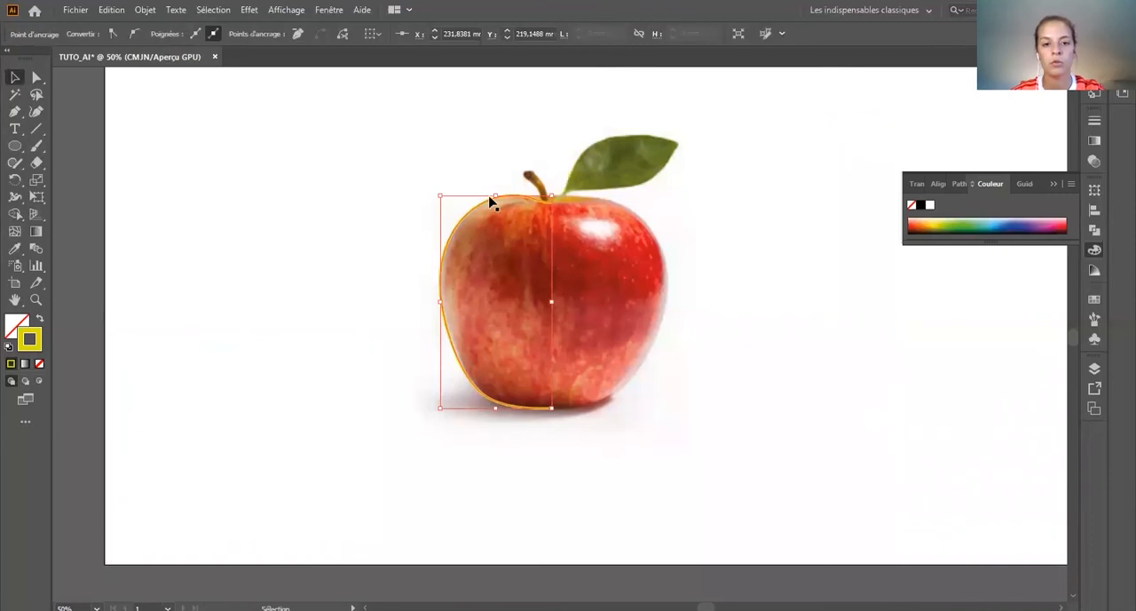
pyautogui.rightClick(480, 211)
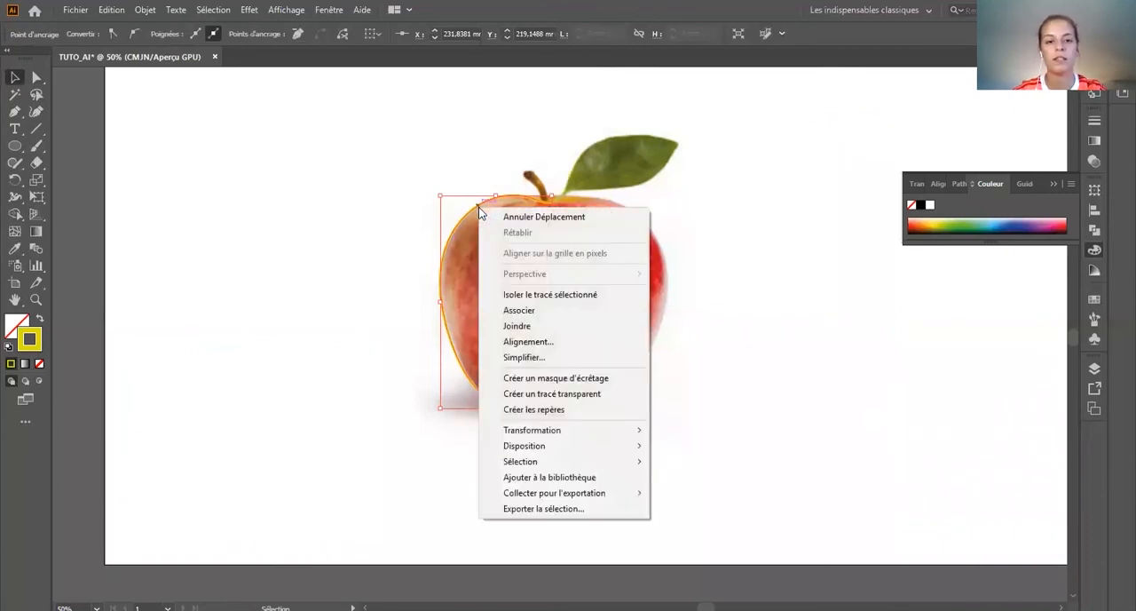
pyautogui.moveTo(577, 436)
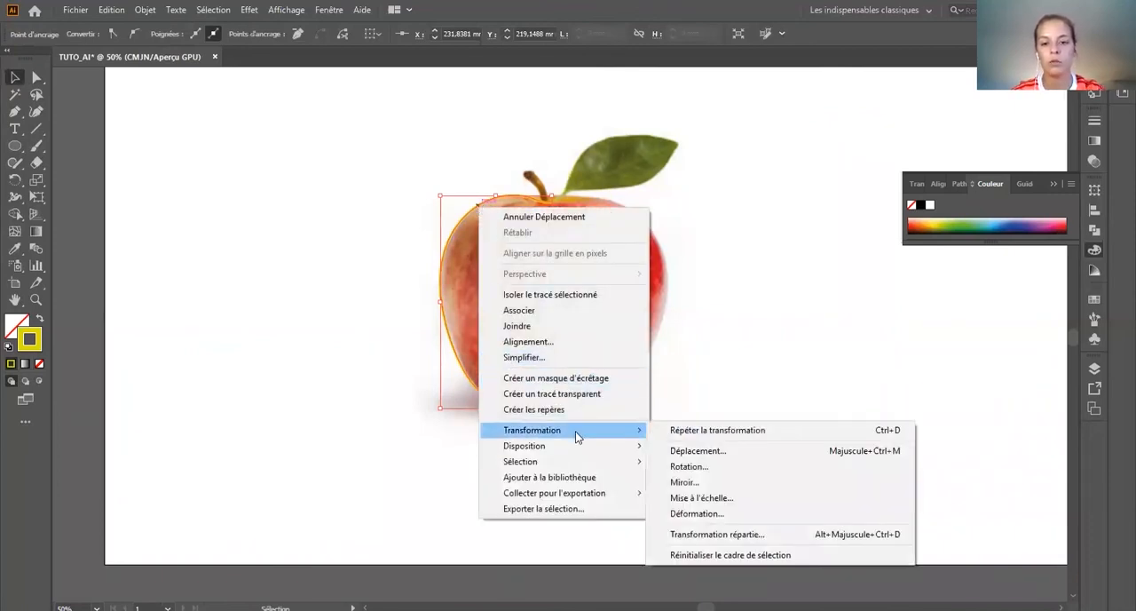
pyautogui.click(697, 485)
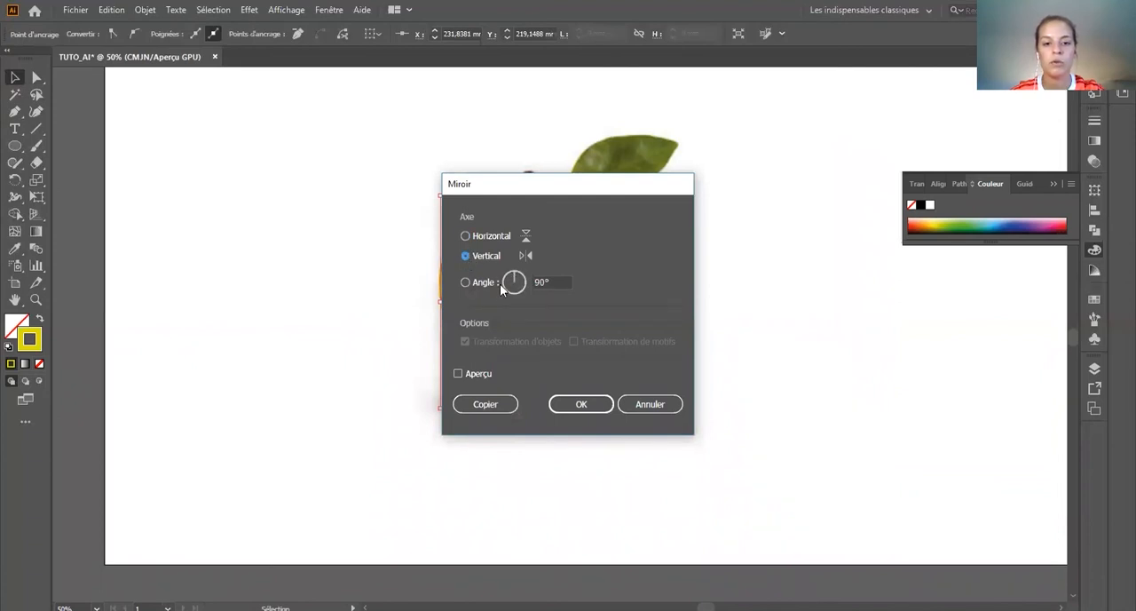
pyautogui.click(485, 404)
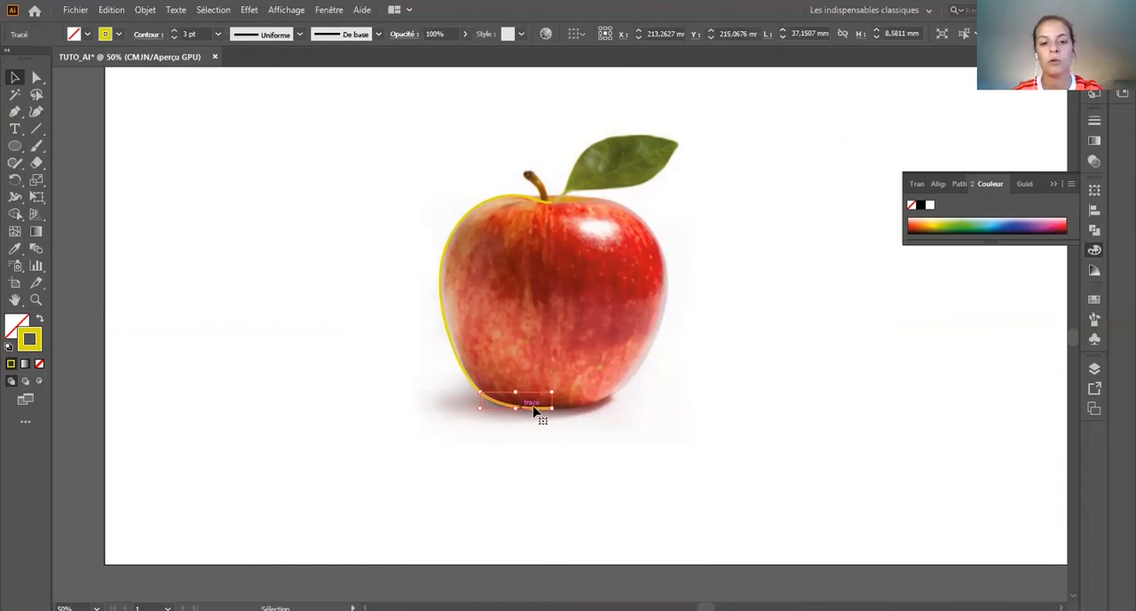
# Step: Select all paths of the apple's half outline and create a mirrored copy across the vertical axis
pyautogui.press('a')
pyautogui.press('v')
pyautogui.moveTo(591, 467); pyautogui.dragTo(386, 151)
pyautogui.rightClick(487, 266)
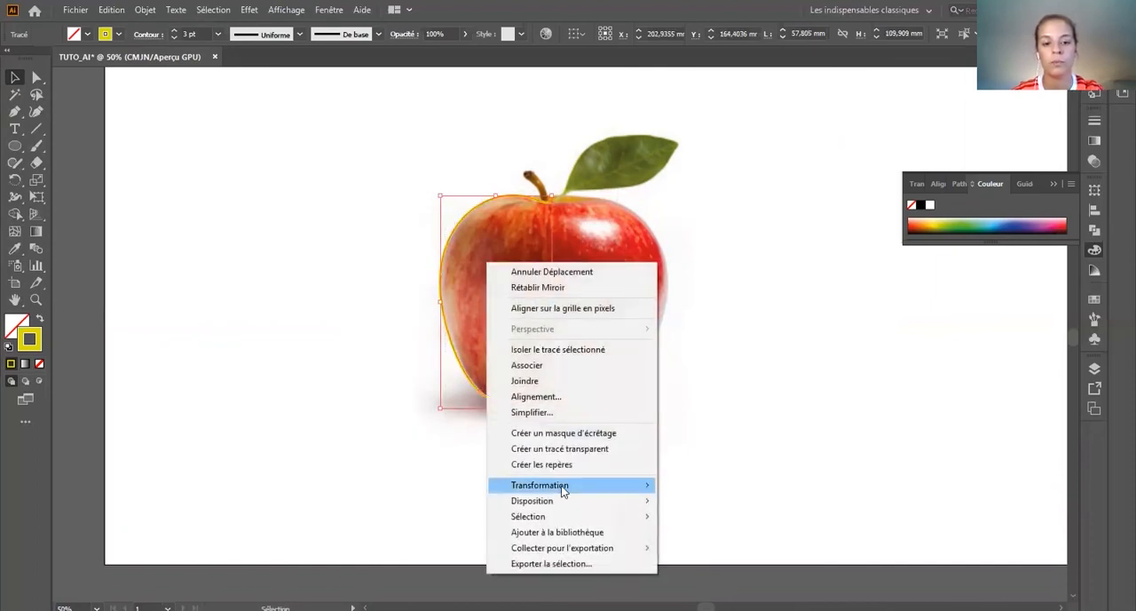
pyautogui.moveTo(647, 486)
pyautogui.click(691, 536)
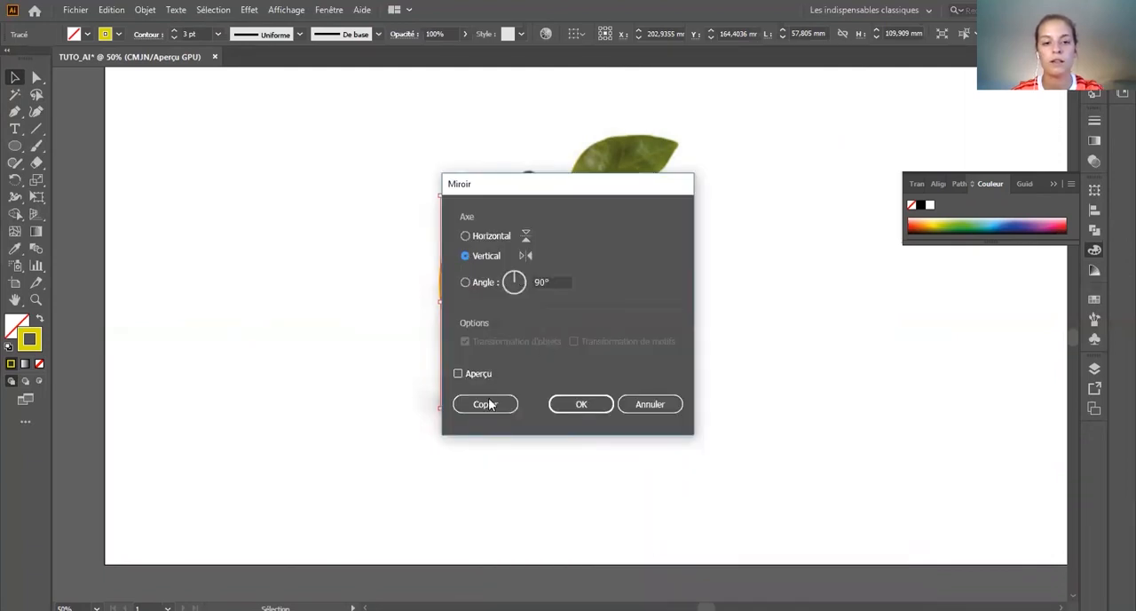
pyautogui.click(490, 405)
# Step: Move the mirrored copy onto the apple's right side so it meets the left half at the centre, and deselect it
pyautogui.moveTo(548, 314); pyautogui.dragTo(593, 325)
pyautogui.moveTo(648, 324); pyautogui.dragTo(663, 322)
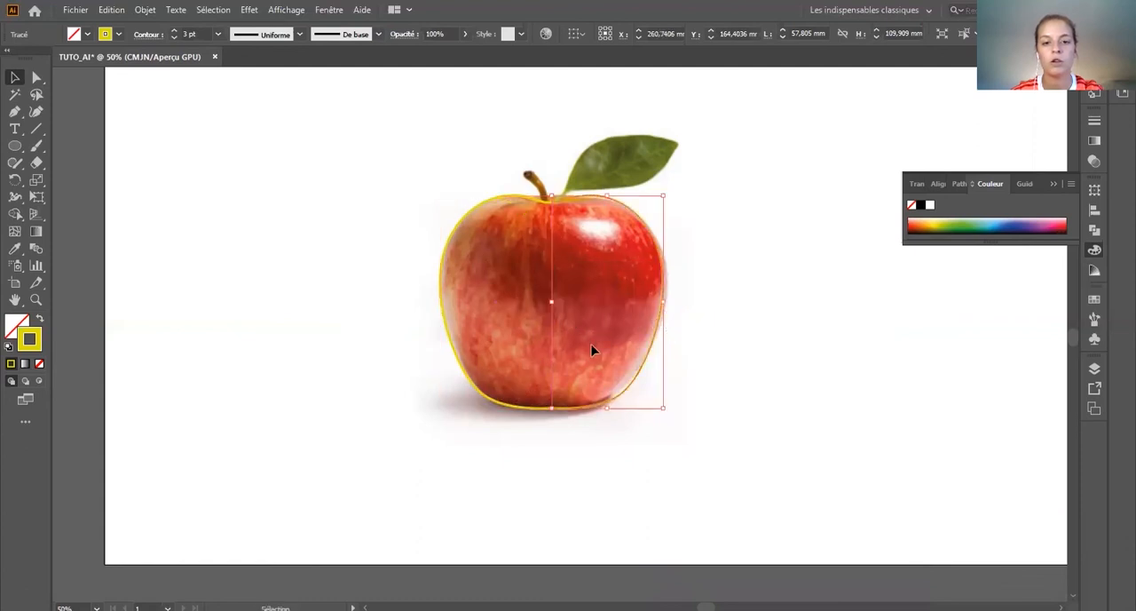
pyautogui.click(717, 457)
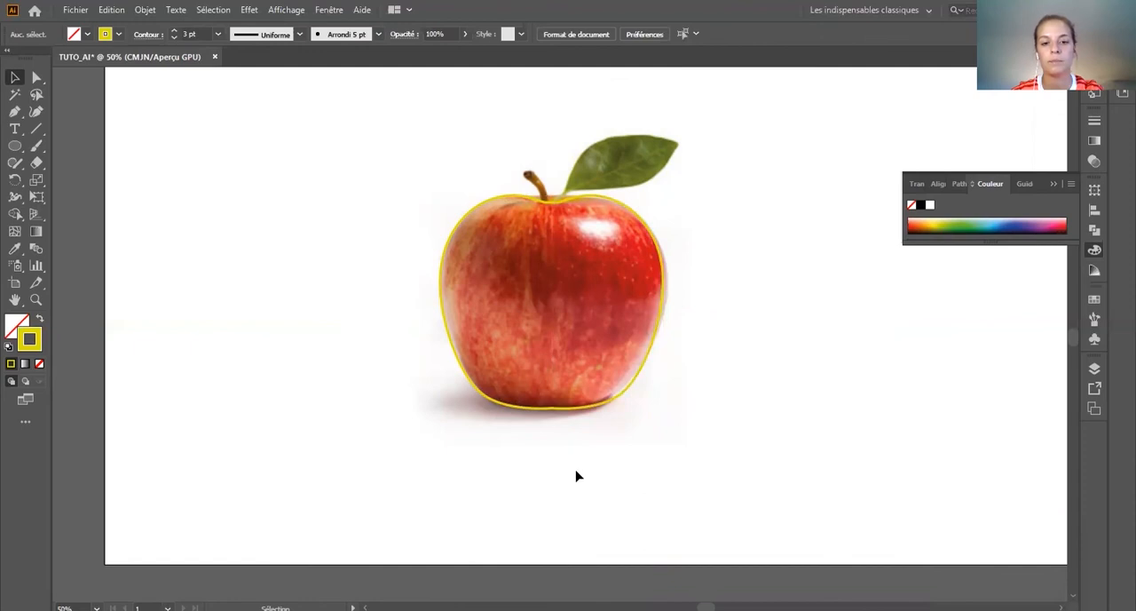
# Step: Trace the leaf as a closed Pen path with curved upper and lower edges and a pointed tip
pyautogui.press('p')
pyautogui.click(564, 191)
pyautogui.moveTo(613, 136); pyautogui.dragTo(649, 127)
pyautogui.click(680, 145)
pyautogui.moveTo(644, 182); pyautogui.dragTo(623, 188)
pyautogui.click(565, 191)
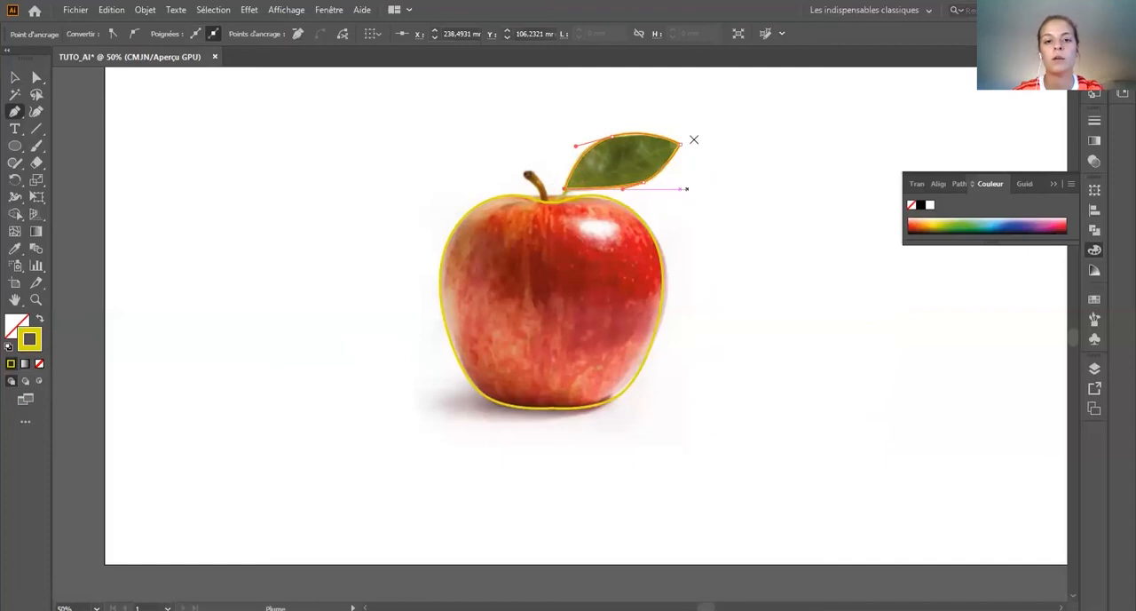
# Step: Draw the apple's stem as a closed curved shape with the Pen tool
pyautogui.scroll(4, 522, 176)
pyautogui.click(452, 110)
pyautogui.moveTo(490, 101); pyautogui.dragTo(504, 90)
pyautogui.moveTo(548, 192); pyautogui.dragTo(550, 211)
pyautogui.click(527, 207)
pyautogui.moveTo(518, 164)
pyautogui.mouseDown()
pyautogui.moveTo(508, 153)
pyautogui.moveTo(568, 156)
pyautogui.mouseUp()
pyautogui.click(451, 110)
# Step: Swap the stem's stroke and fill so it has no outline, and set its fill colour to dark brown 513F3F
pyautogui.press('v')
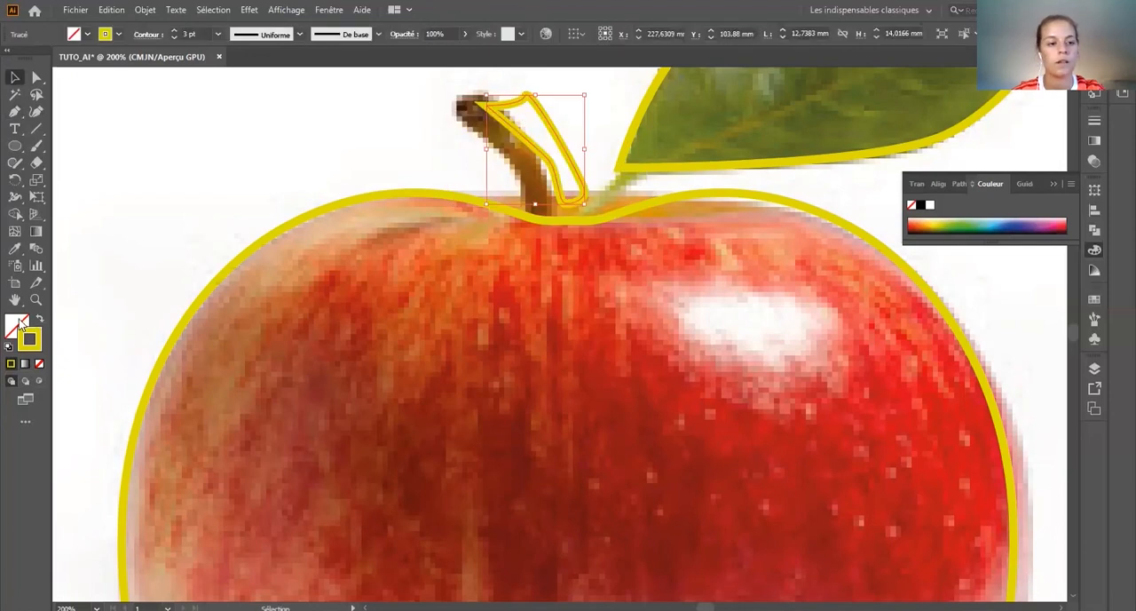
pyautogui.hotkey('shift', 'x')
pyautogui.doubleClick(14, 326)
pyautogui.write('51501E')
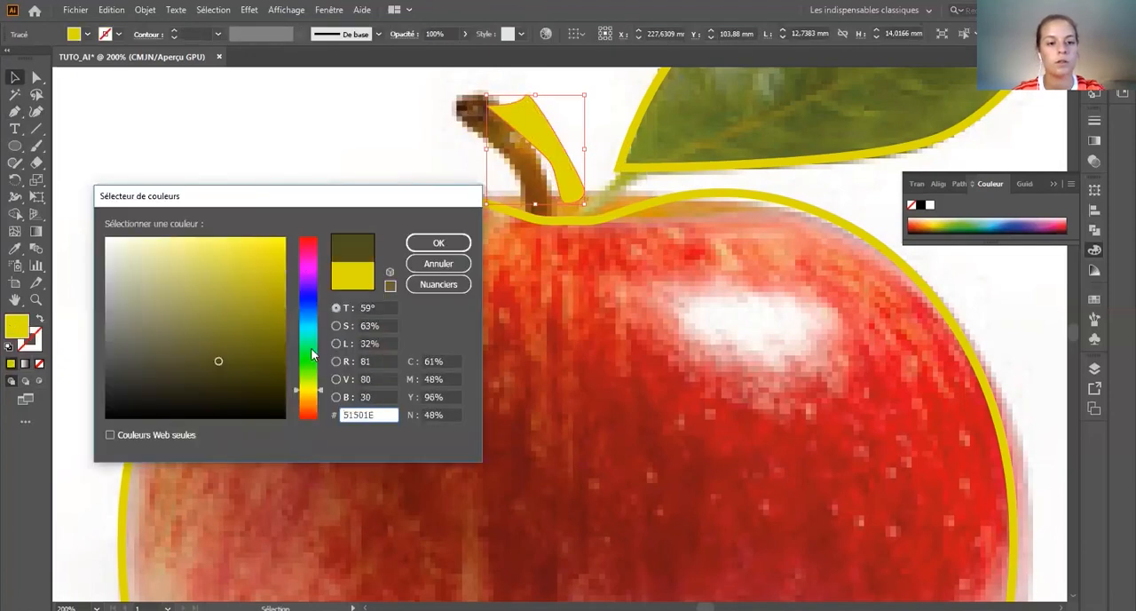
pyautogui.moveTo(312, 355); pyautogui.dragTo(313, 224)
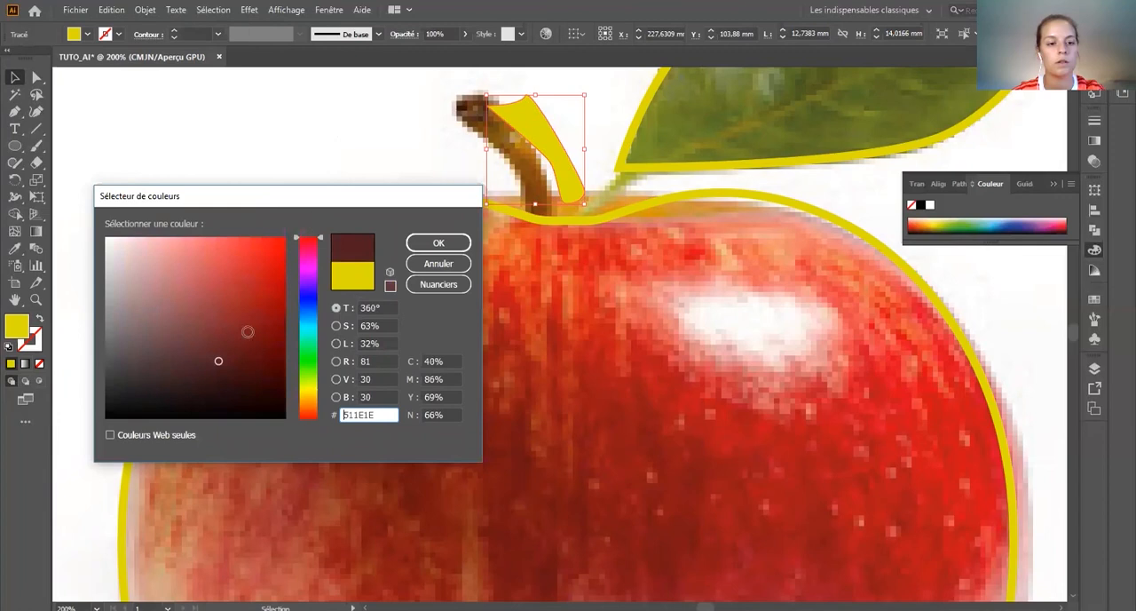
pyautogui.moveTo(233, 397)
pyautogui.mouseDown()
pyautogui.moveTo(125, 385)
pyautogui.moveTo(150, 373)
pyautogui.moveTo(145, 359)
pyautogui.mouseUp()
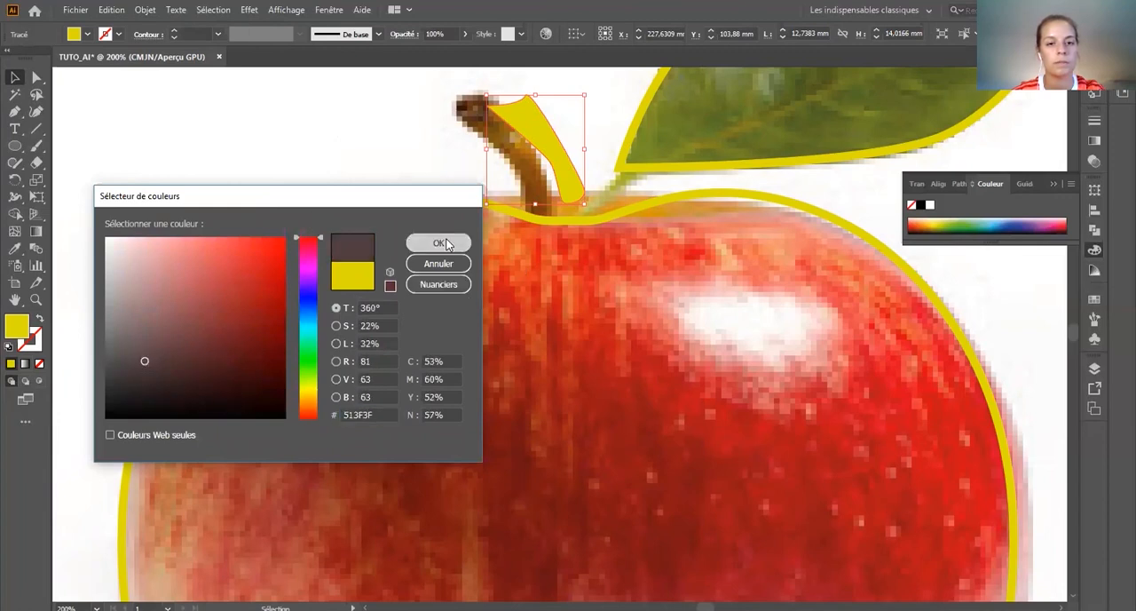
pyautogui.click(438, 242)
# Step: Fill the leaf with green and remove its stroke
pyautogui.click(648, 142)
pyautogui.click(633, 142)
pyautogui.click(41, 363)
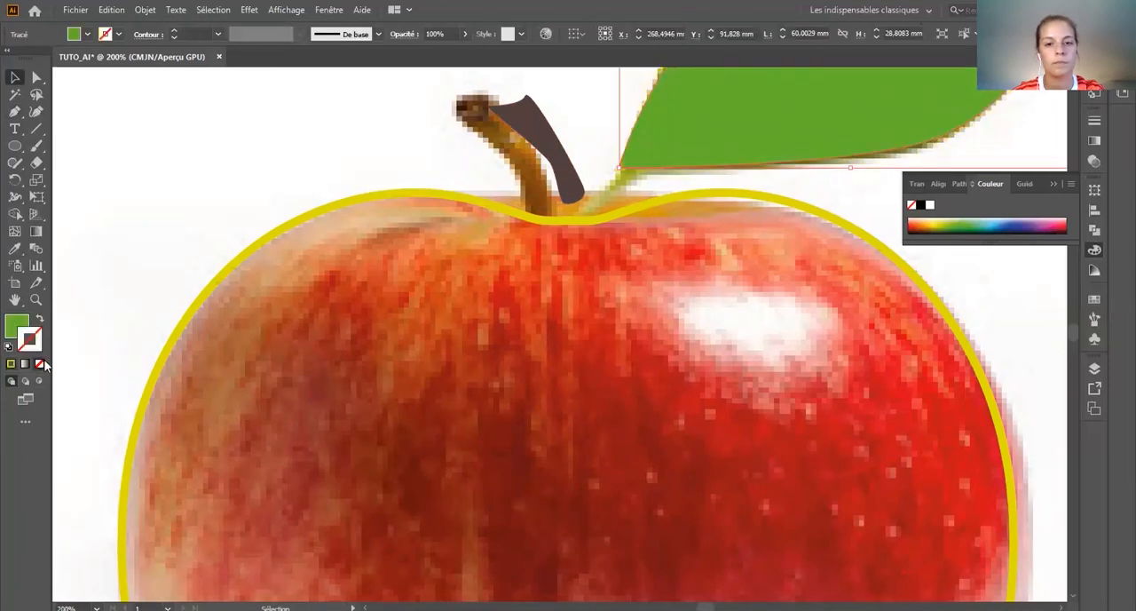
# Step: Remove the yellow stroke from the apple's left half, fill it with red and deselect it
pyautogui.click(335, 206)
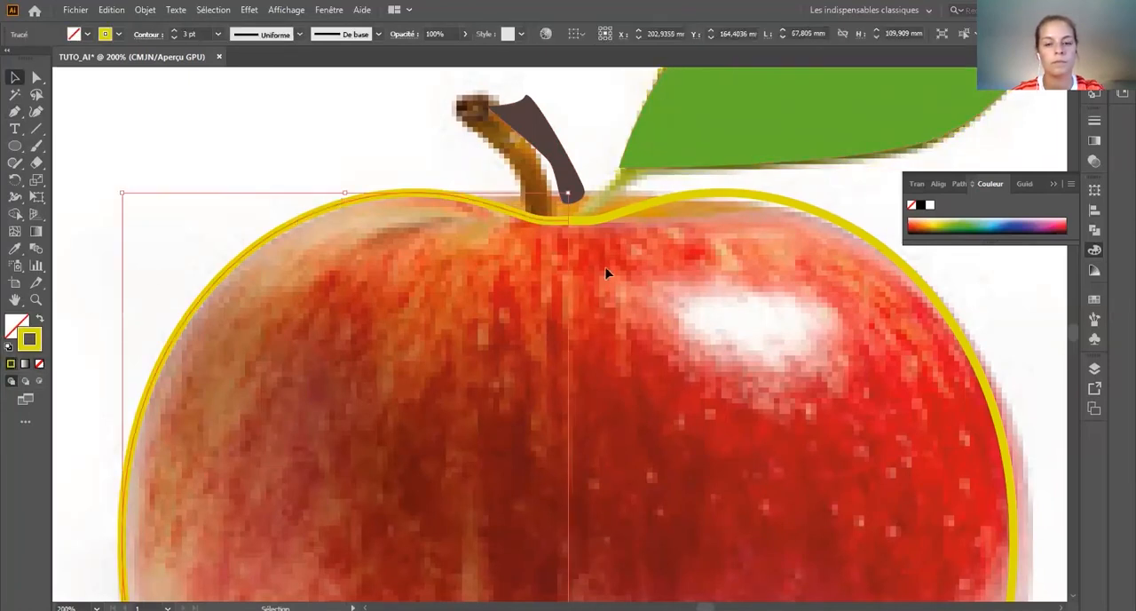
pyautogui.click(39, 364)
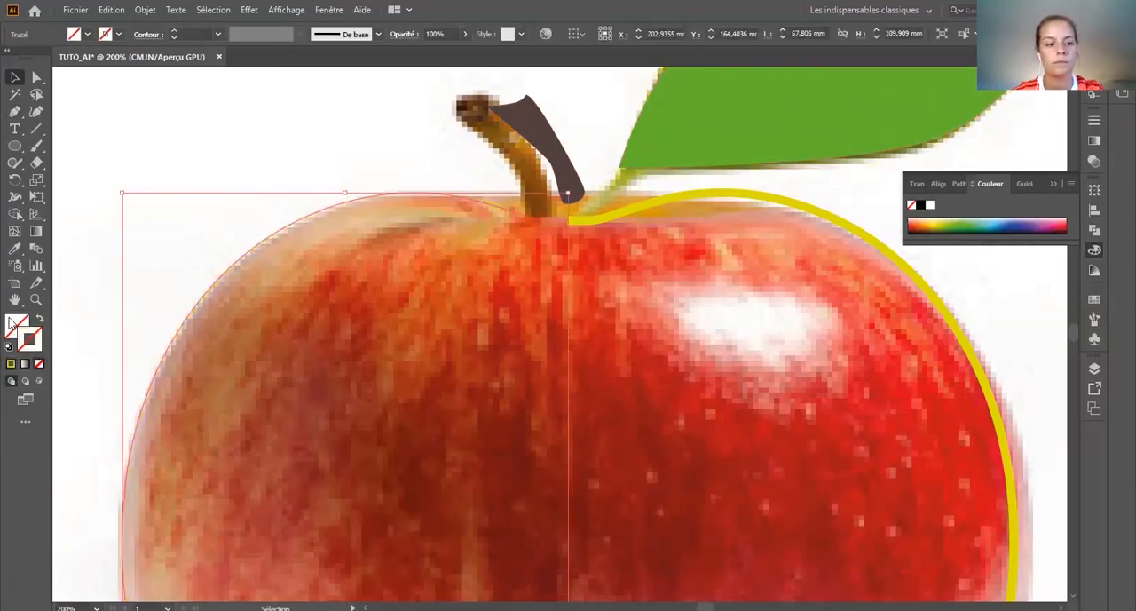
pyautogui.click(916, 224)
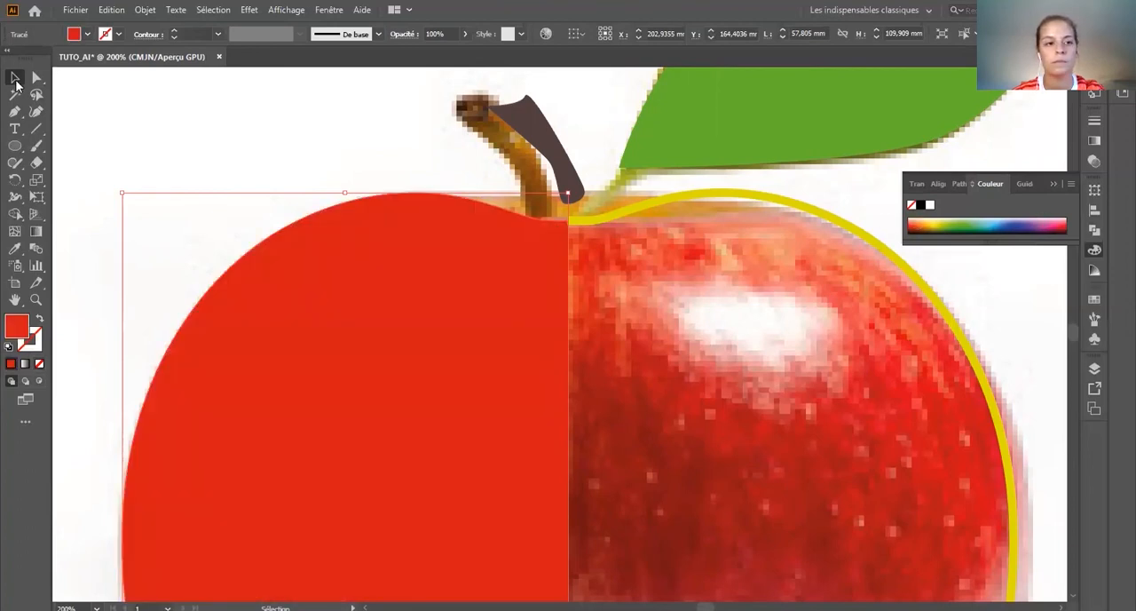
pyautogui.scroll(-2, 301, 144)
pyautogui.click(310, 145)
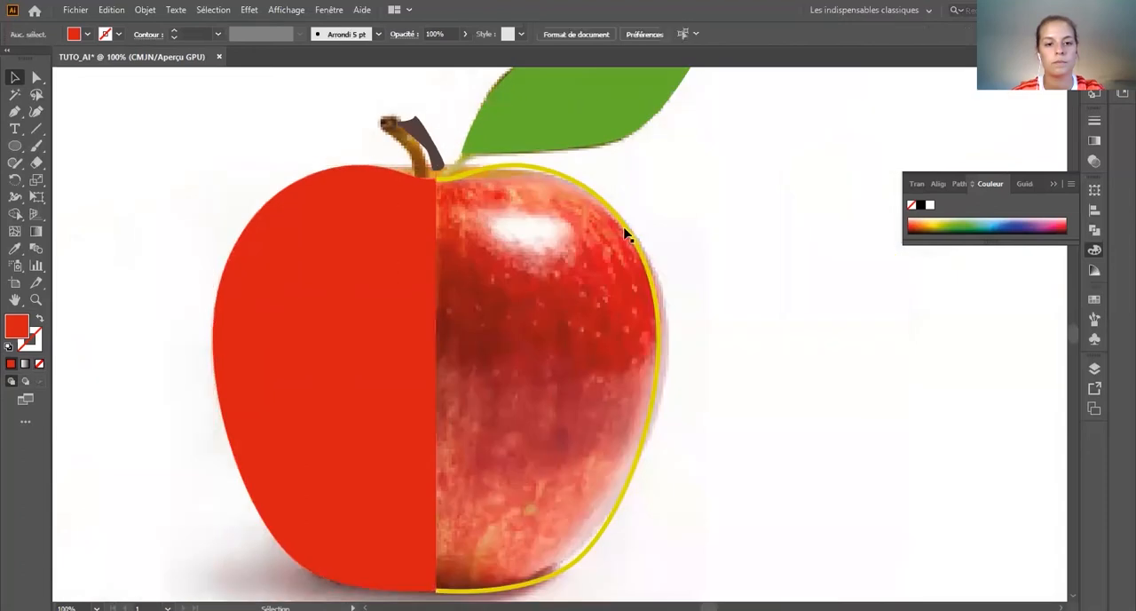
# Step: Copy the left half's red fill without stroke onto the apple's right half with the Eyedropper
pyautogui.click(624, 221)
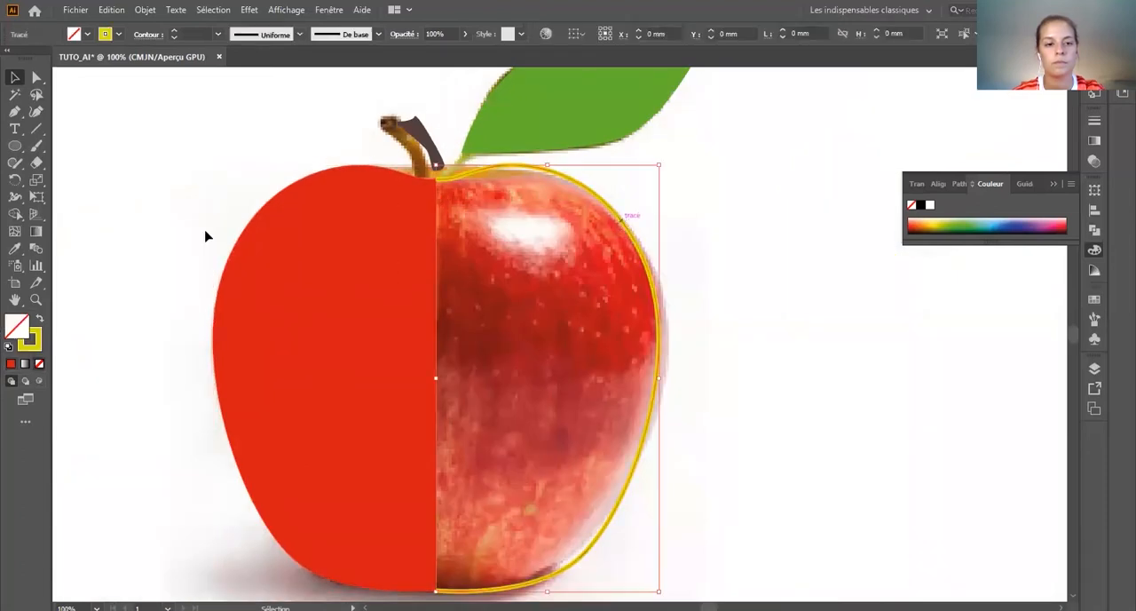
pyautogui.click(343, 256)
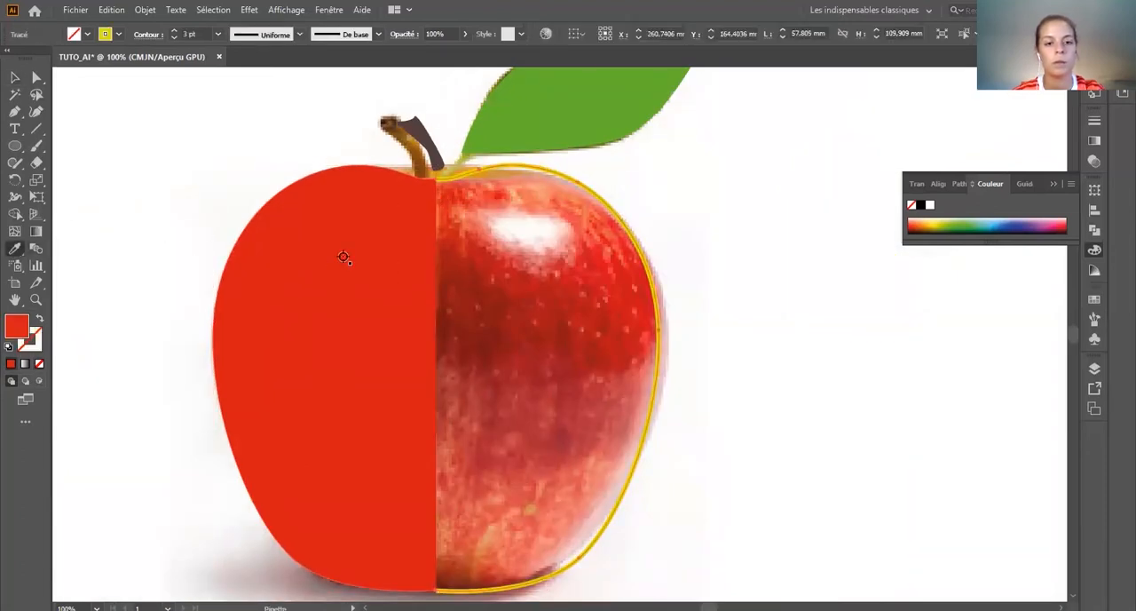
pyautogui.click(14, 77)
pyautogui.click(710, 253)
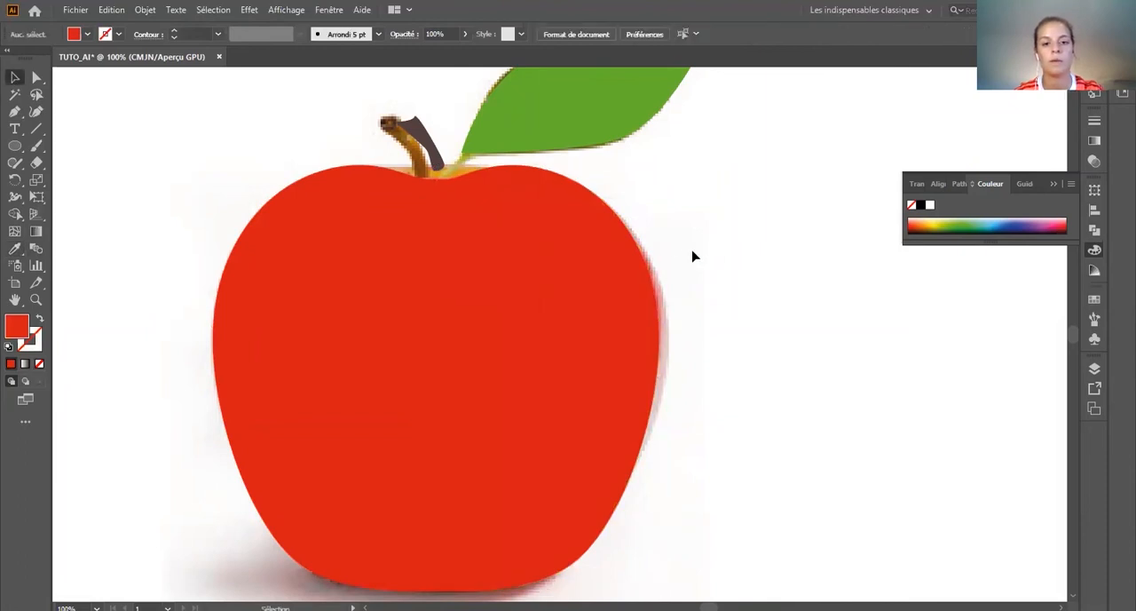
# Step: Select both red halves of the apple and join their paths into one shape
pyautogui.scroll(-1, 694, 256)
pyautogui.click(491, 444)
pyautogui.rightClick(491, 440)
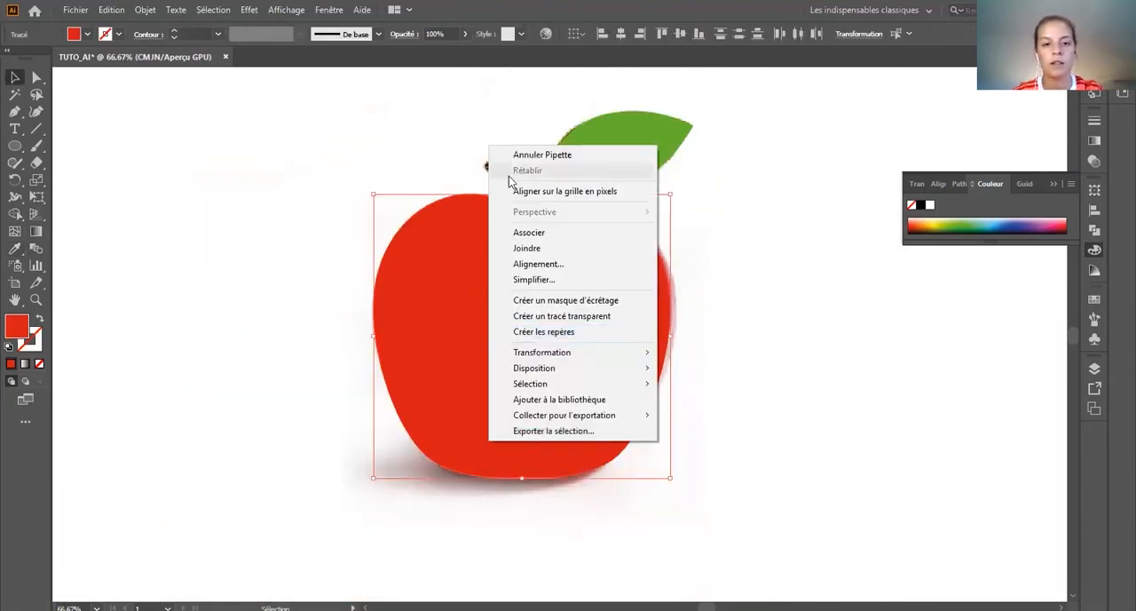
pyautogui.click(515, 246)
pyautogui.click(795, 419)
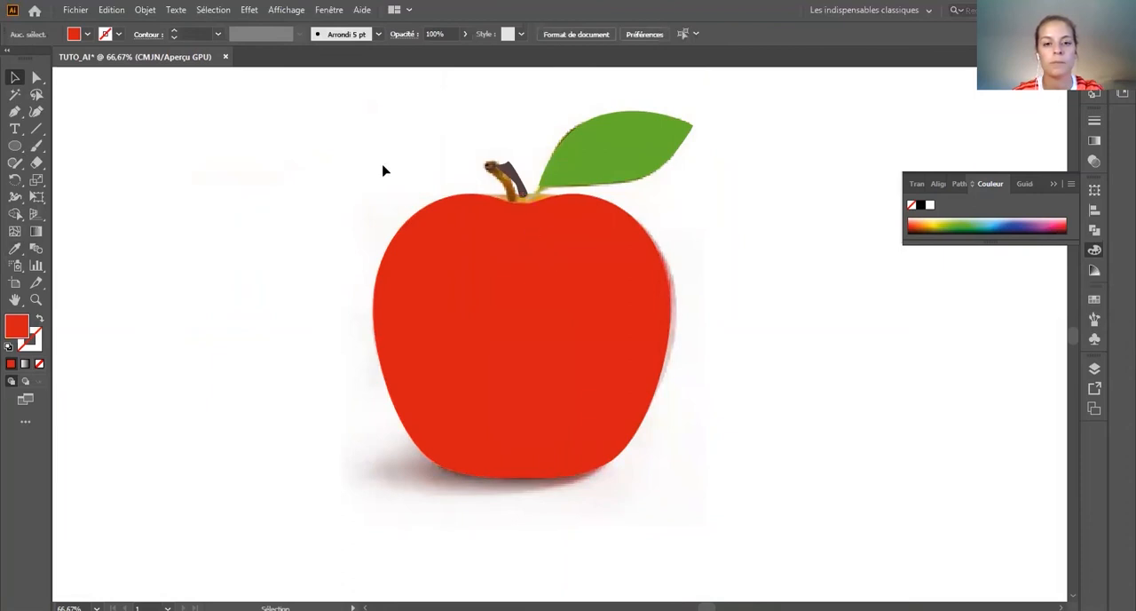
# Step: Hide the layer Calque 1 containing the apple photo and view the whole artboard
pyautogui.click(1094, 366)
pyautogui.click(919, 399)
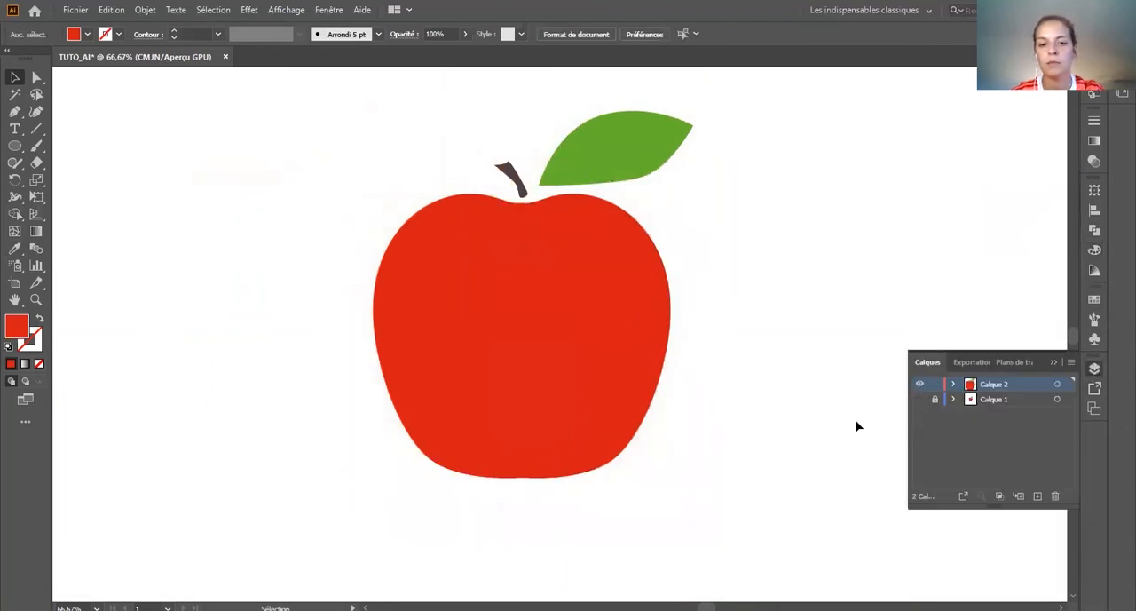
pyautogui.scroll(-3, 771, 347)
pyautogui.scroll(-1, 613, 395)
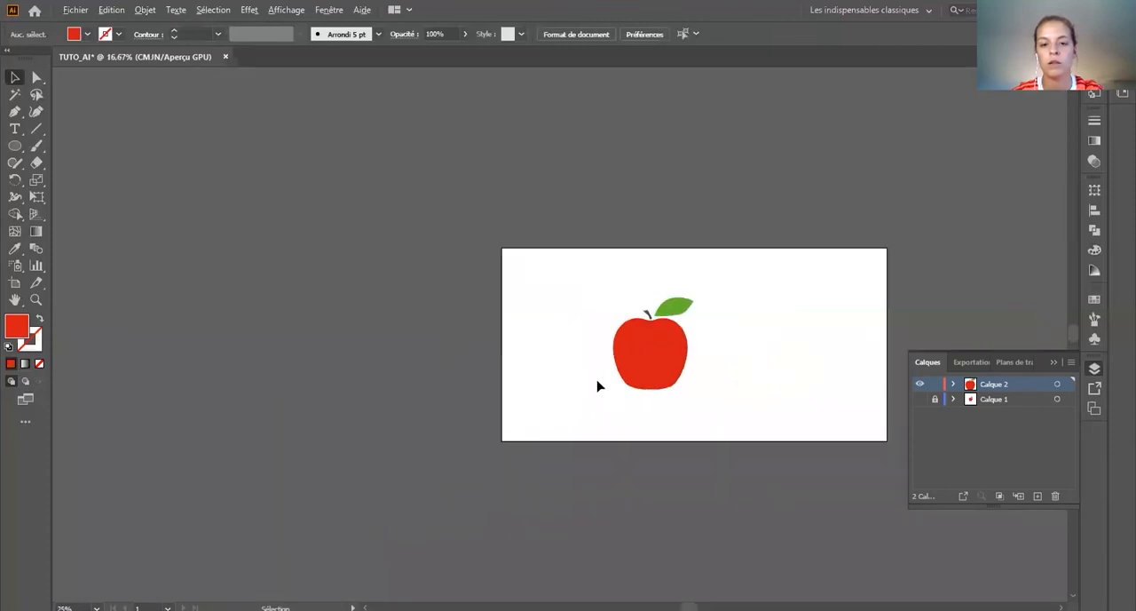
# Step: Raise the anchor at the bottom centre of the apple with Direct Selection to form a small notch
pyautogui.scroll(4, 670, 388)
pyautogui.click(36, 78)
pyautogui.moveTo(603, 410); pyautogui.dragTo(603, 390)
pyautogui.click(609, 578)
pyautogui.click(572, 464)
pyautogui.scroll(-2, 386, 440)
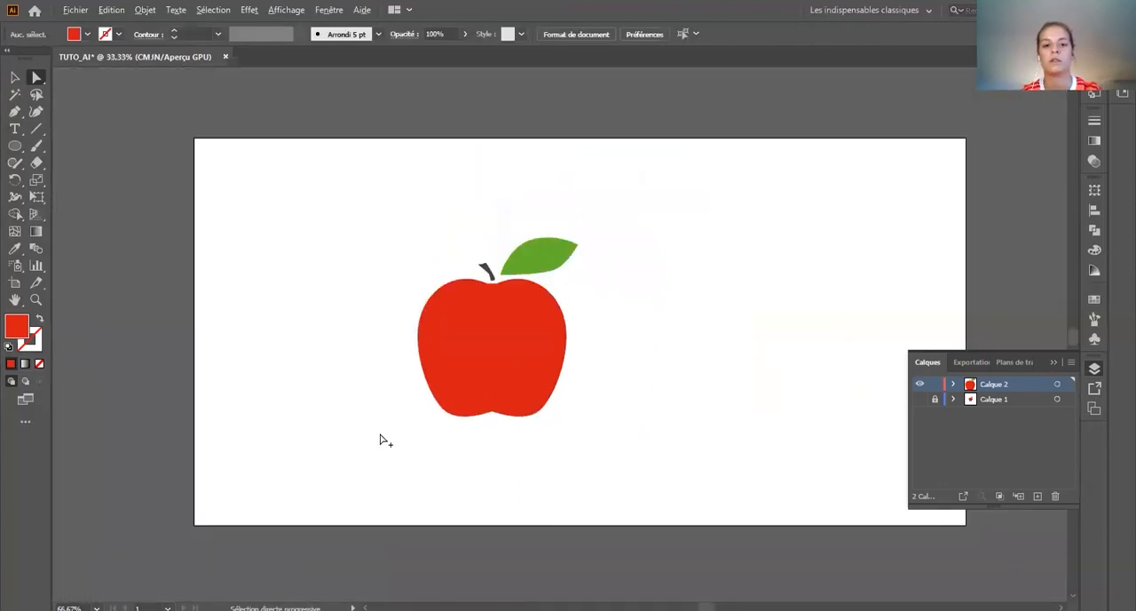